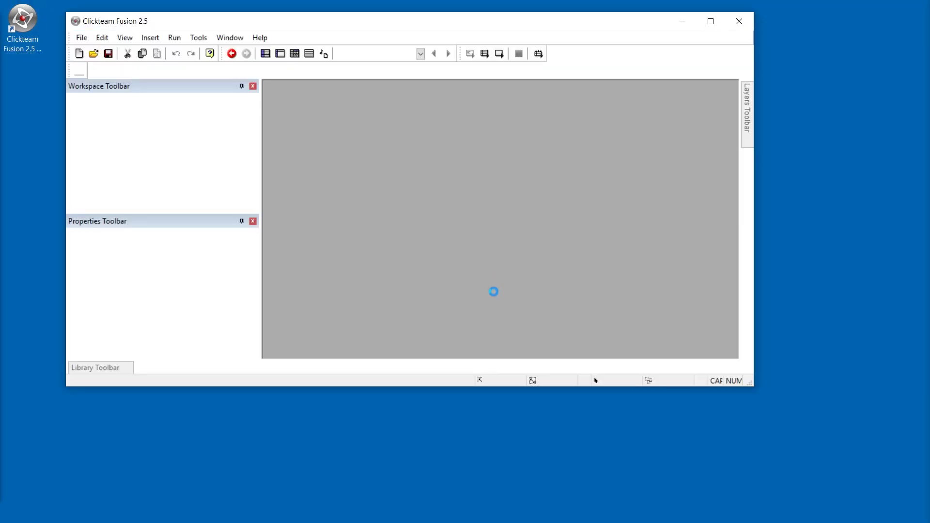
Step: Maximize the program window, create a new application and open its Frame 1 for editing
left_click_drag(394, 24, 399, 51)
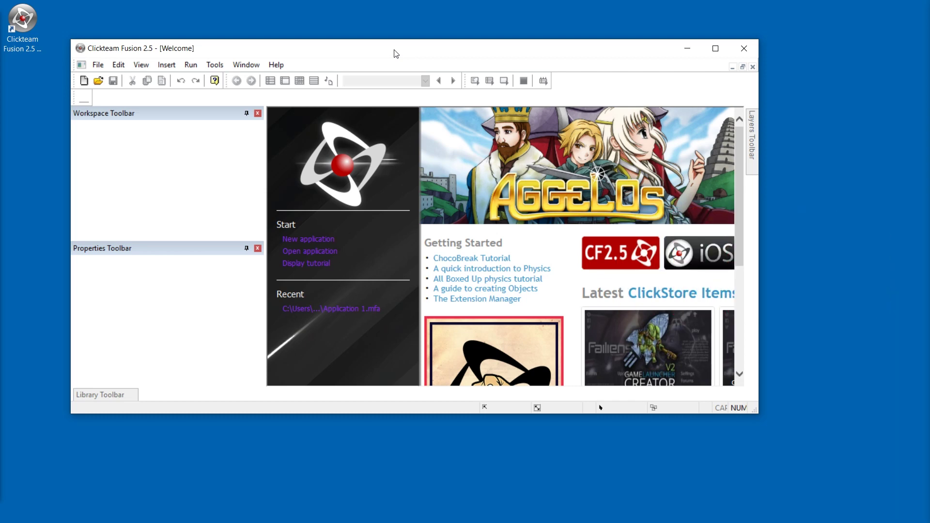
double_click(396, 54)
left_click(24, 26)
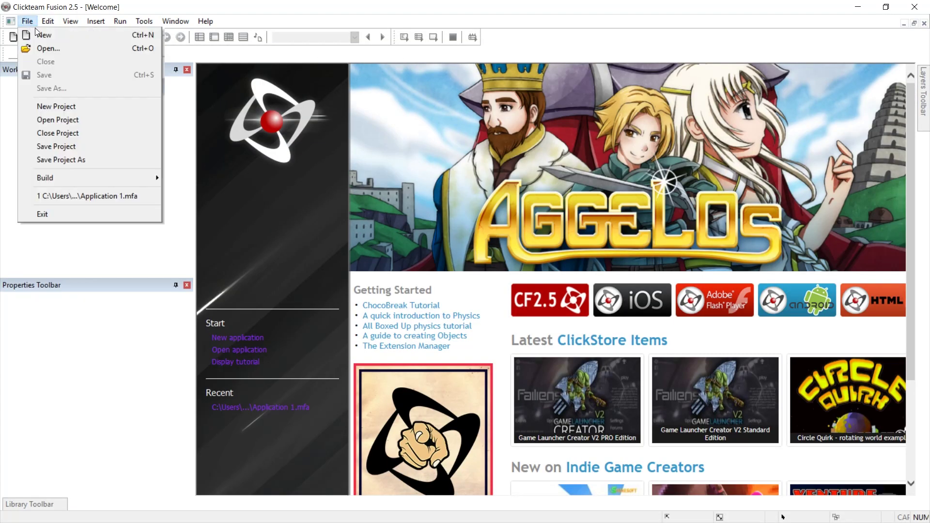
left_click(44, 32)
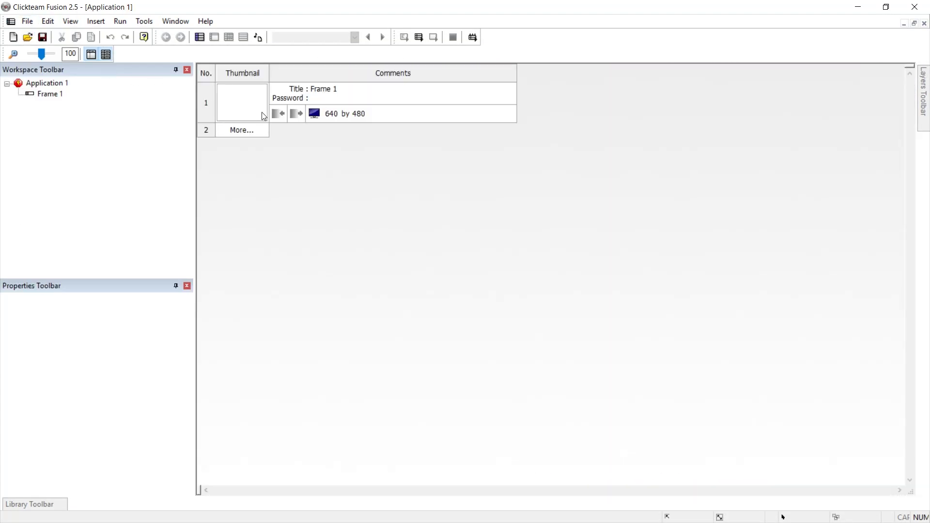
double_click(253, 111)
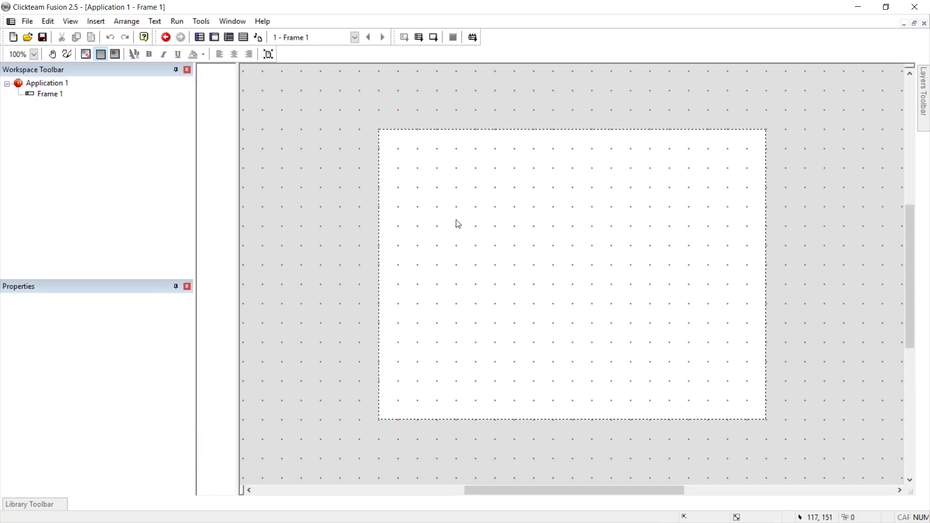
Step: Insert a new Active object near the middle of the frame
right_click(465, 212)
left_click(517, 233)
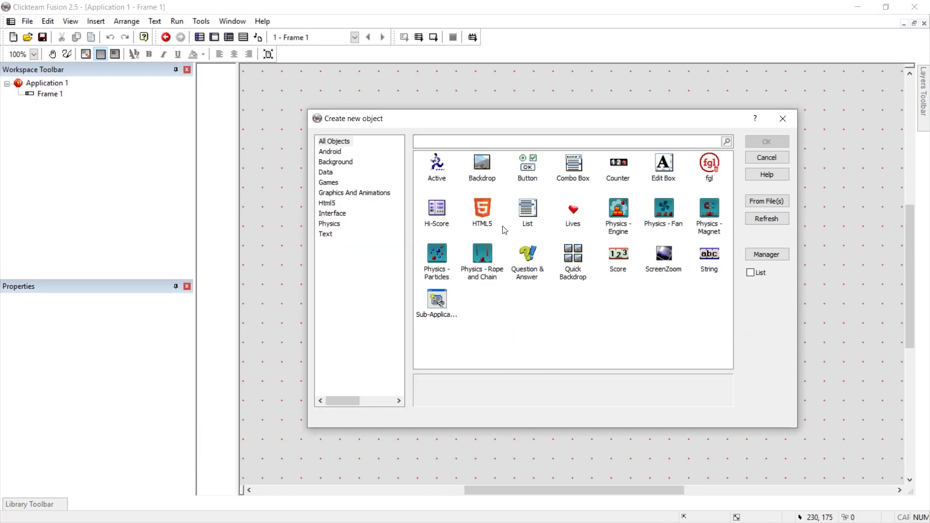
left_click(442, 171)
left_click(769, 141)
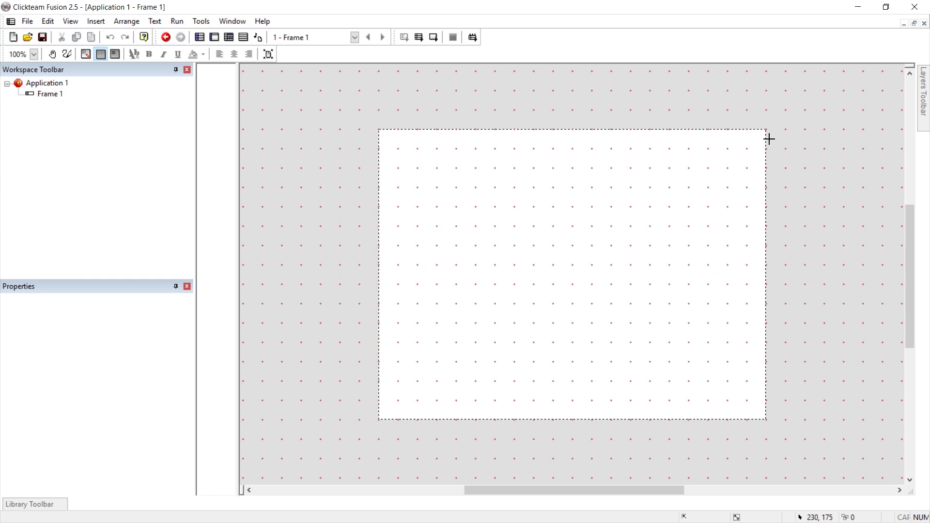
left_click(528, 246)
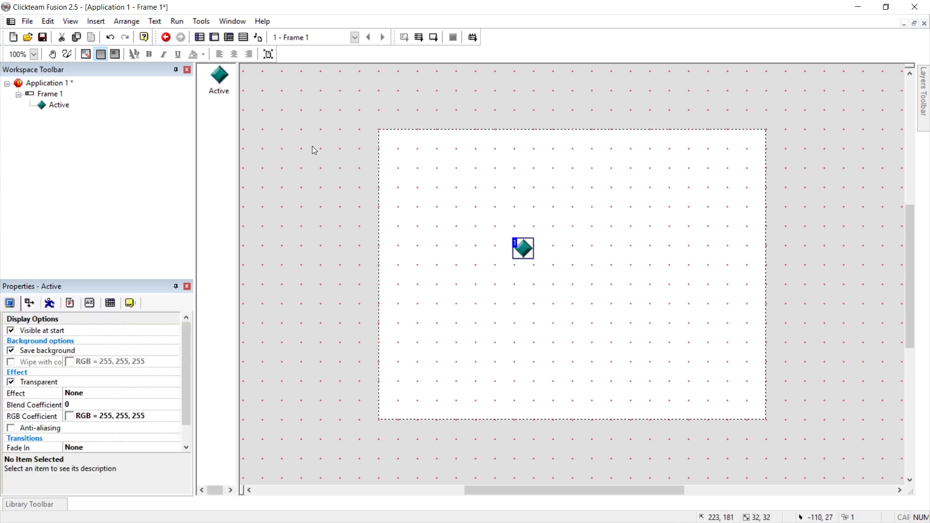
Step: Replace the Active object's image with a black-outlined circle spanning the whole canvas, filled with yellow FFF300
double_click(217, 78)
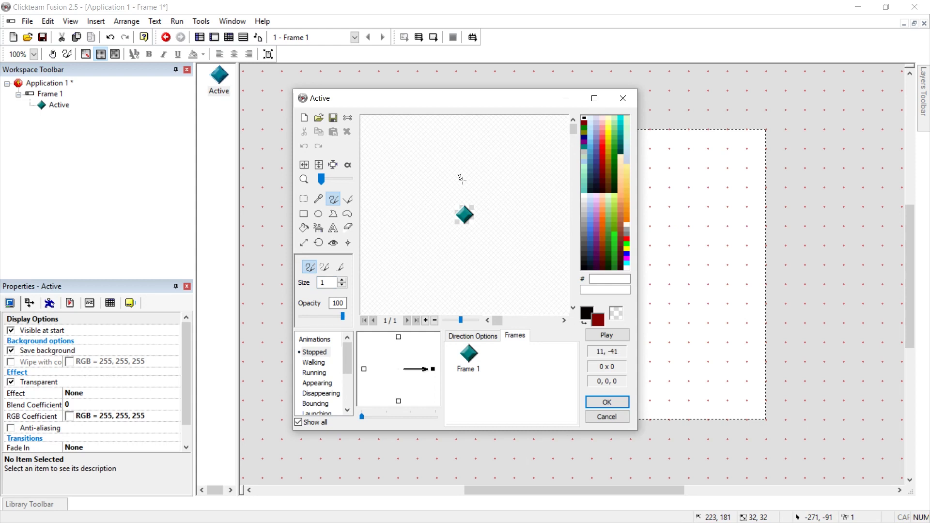
scroll(483, 210, "up", 4)
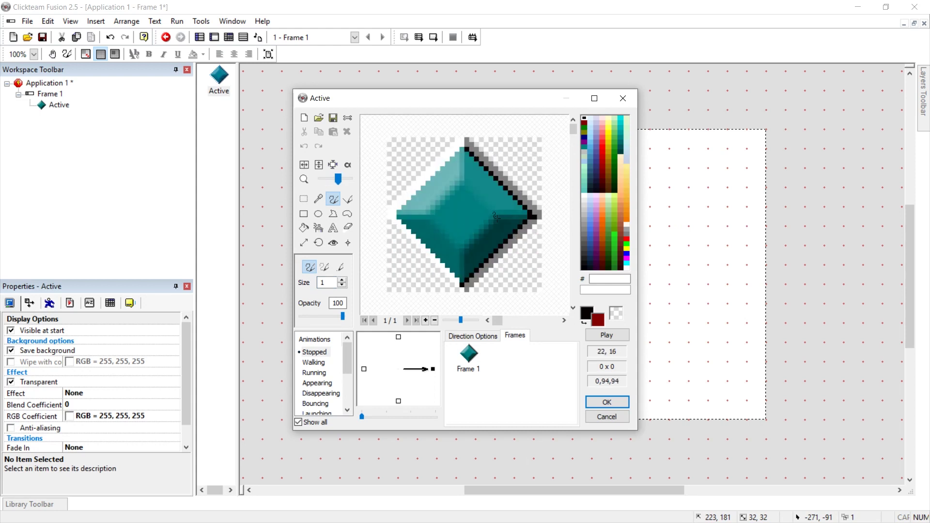
left_click(594, 99)
scroll(493, 148, "up", 2)
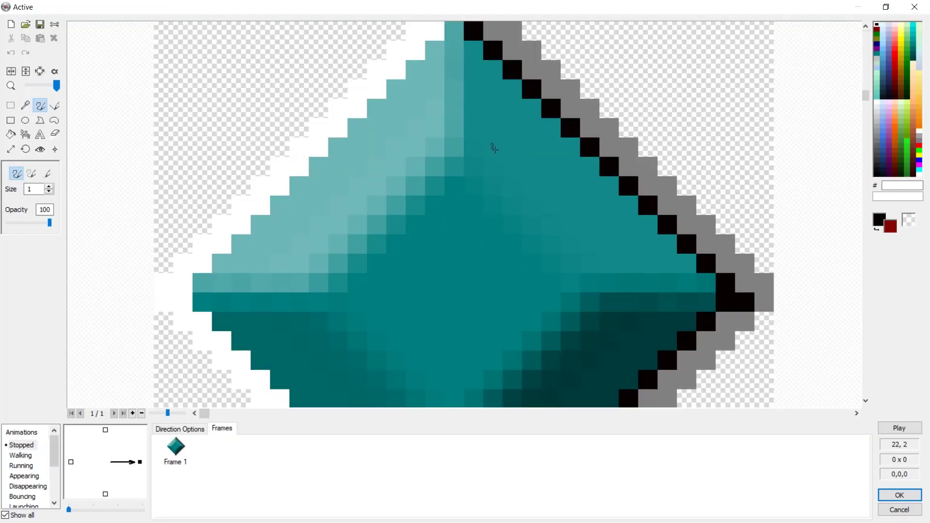
right_click(901, 38)
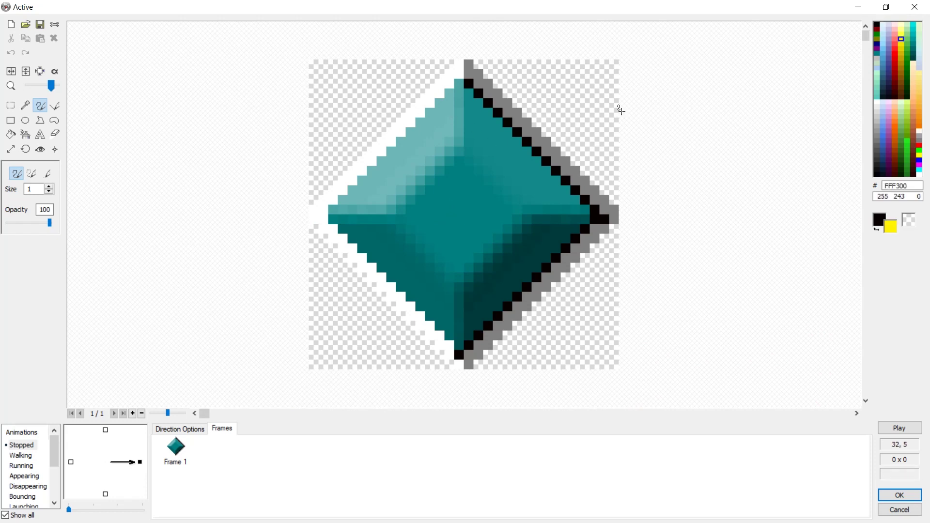
left_click(10, 23)
left_click(25, 120)
key("ctrl+z")
left_click_drag(312, 63, 615, 365)
left_click(10, 134)
right_click(464, 214)
Step: Draw two black oval eye outlines in the upper half of the yellow face, the second one taller
left_click(25, 120)
left_click_drag(381, 132, 459, 209)
left_click_drag(478, 103, 565, 210)
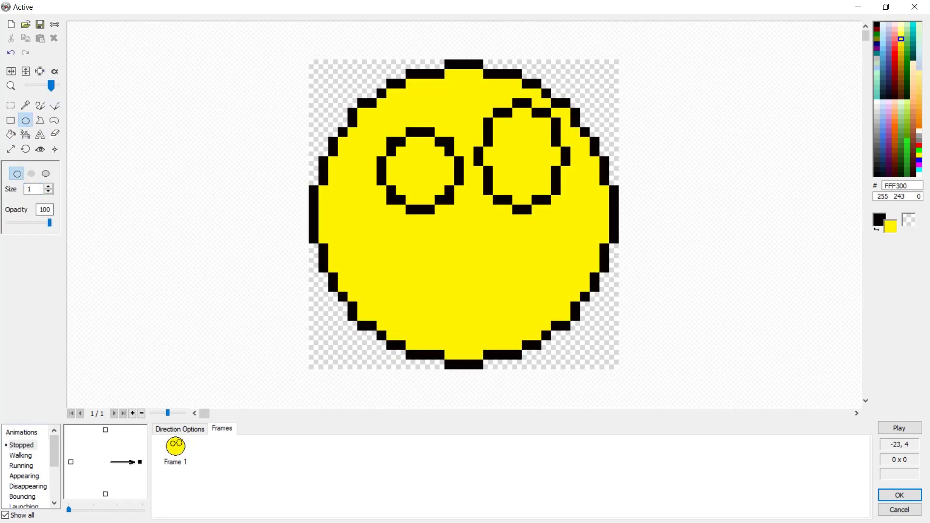
Step: Draw a wide black grin outline below the eyes, add black pupils, and colour the mouth and eyes white
left_click(55, 105)
left_click_drag(382, 248, 575, 248)
left_click_drag(381, 248, 430, 306)
right_click_drag(429, 152, 440, 161)
right_click_drag(401, 161, 400, 181)
right_click_drag(411, 191, 429, 190)
Step: Divide the grin into teeth with three vertical black lines and apply the finished image to the object
left_click_drag(439, 257, 439, 296)
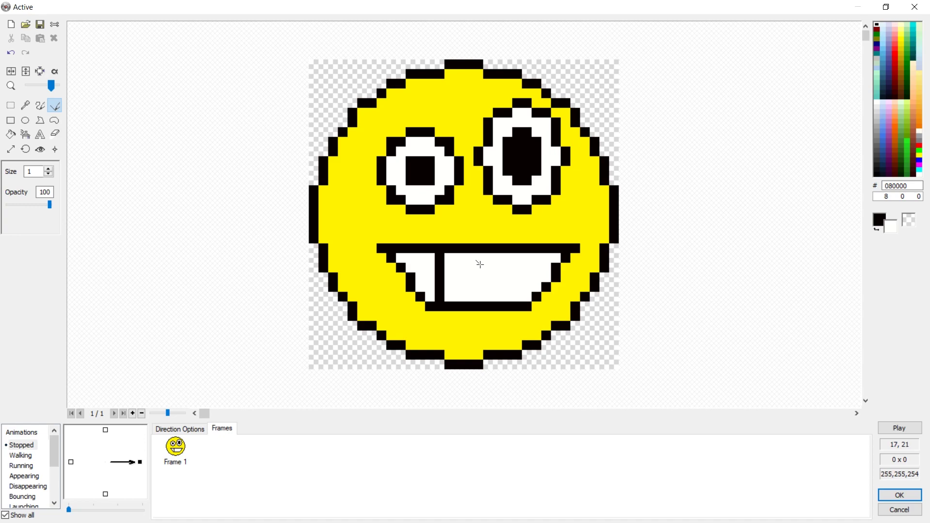
left_click_drag(487, 258, 488, 296)
left_click_drag(536, 258, 536, 286)
key("ctrl+z")
scroll(690, 159, "down", 1)
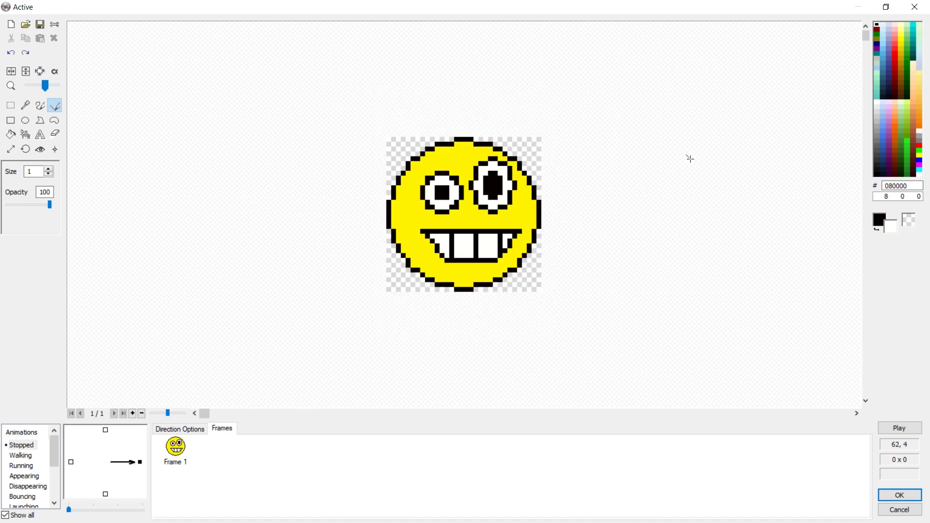
left_click(888, 494)
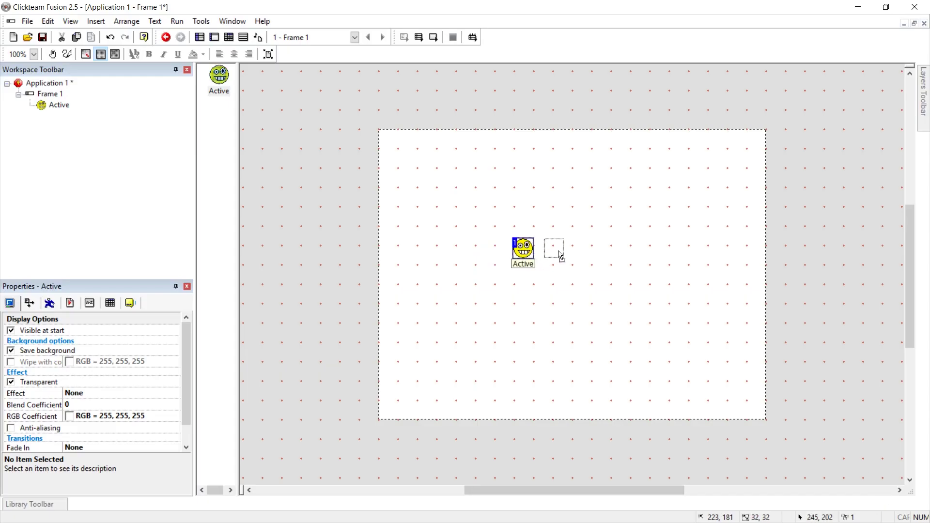
Step: Move the smiley object to about 240, 191 in the frame and set its movement type to Eight Directions
mouse_move(560, 254)
left_mouse_down()
mouse_move(547, 249)
mouse_move(542, 259)
left_mouse_up()
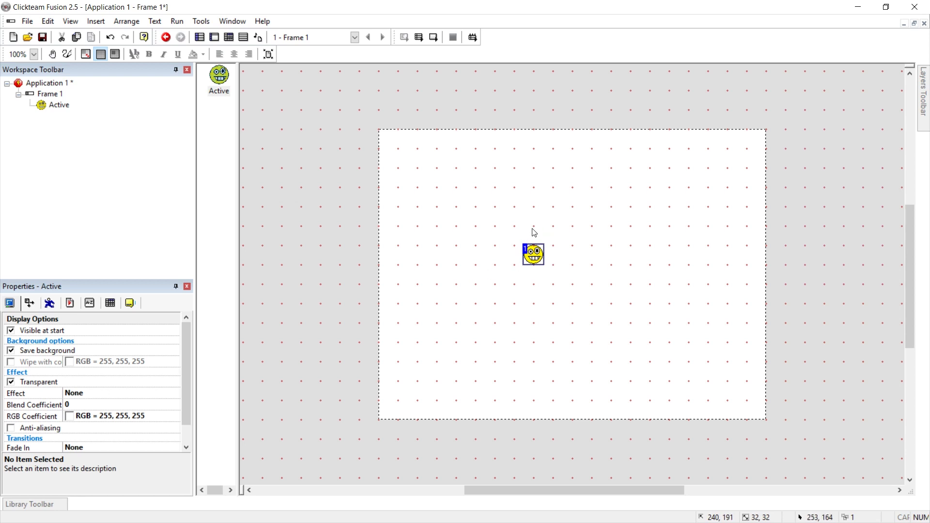
left_click(50, 303)
left_click(106, 346)
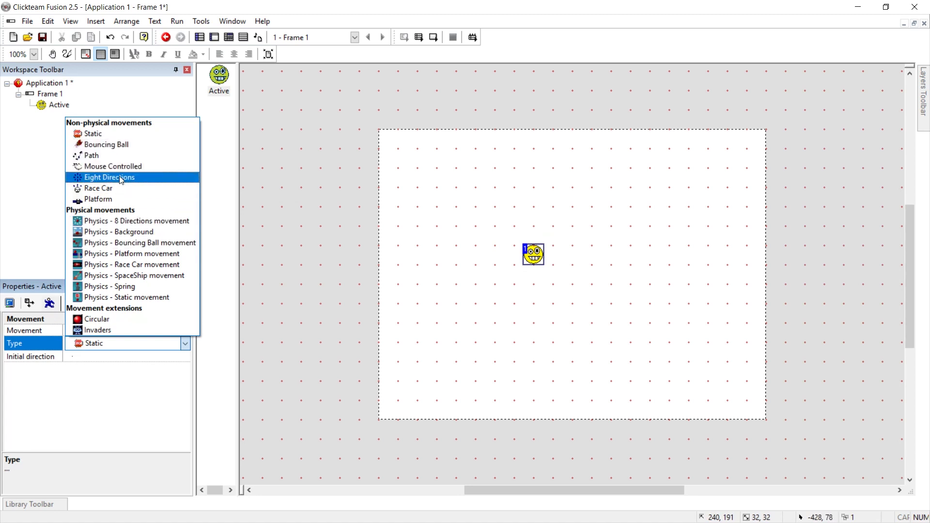
left_click(110, 179)
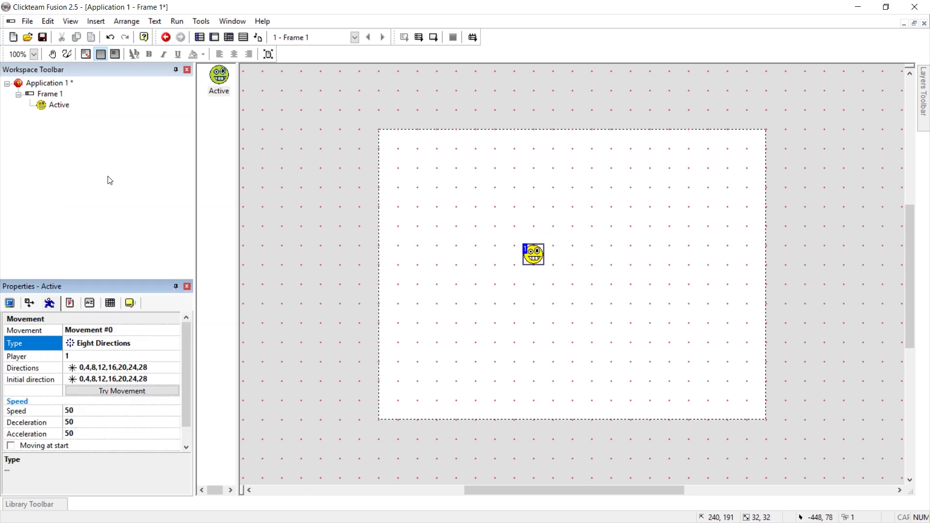
Step: Build and run the application as an HTML5 project named Test, saved in a new ClickteamTest1 folder under Documents
left_click(130, 22)
mouse_move(178, 23)
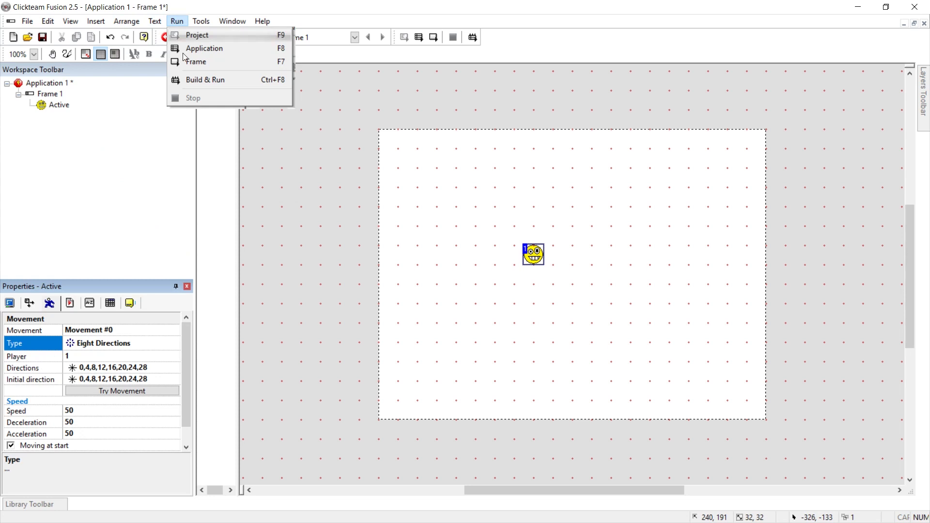
left_click(192, 80)
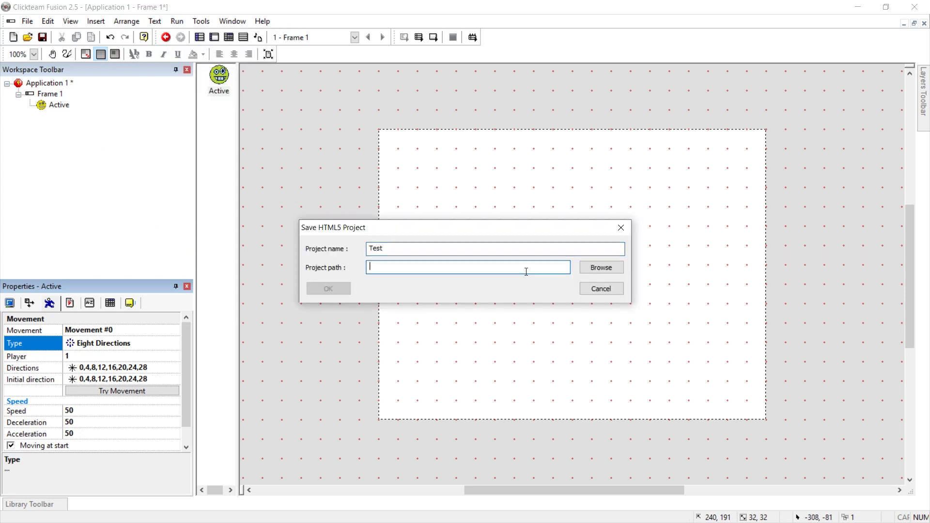
left_click(607, 270)
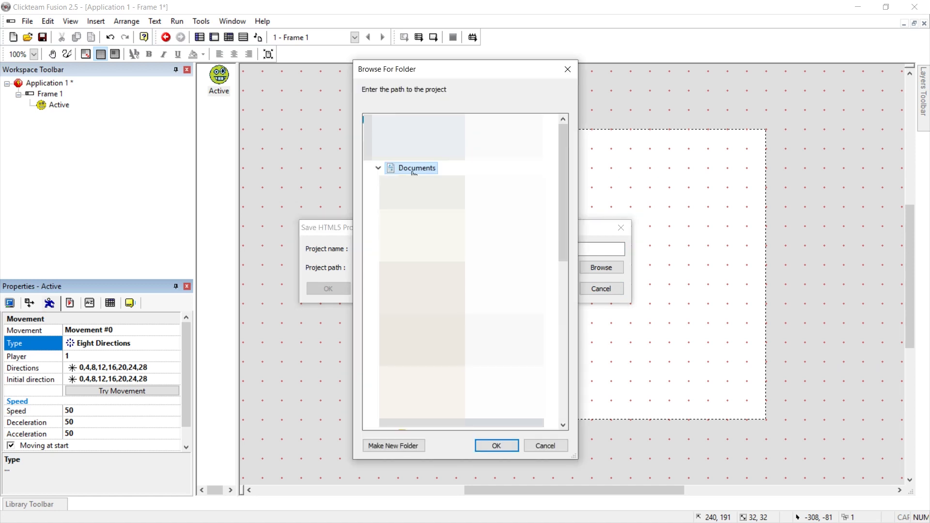
left_click(388, 449)
type("Clickteam")
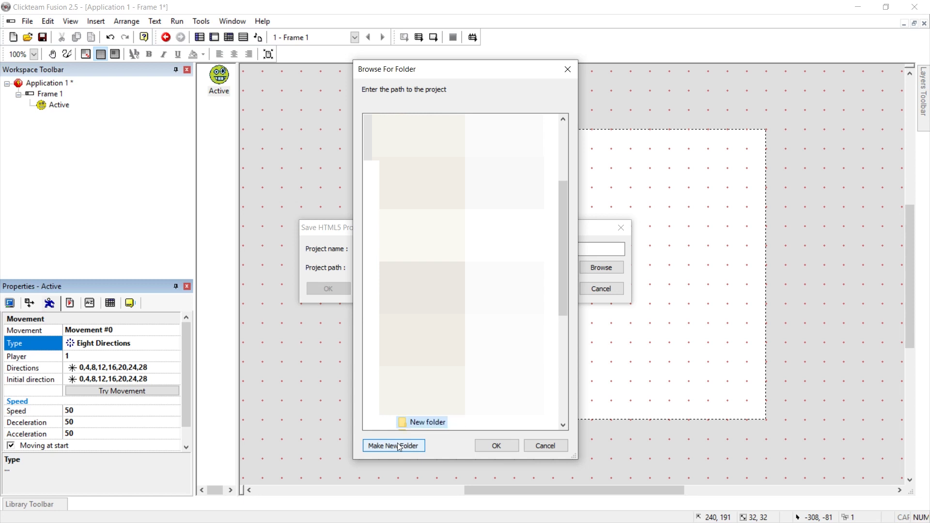
key("Return")
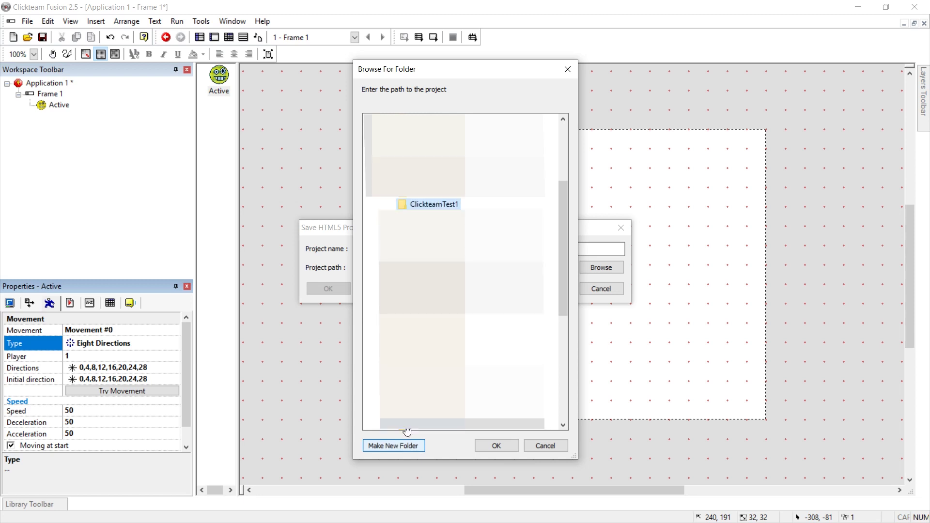
left_click(497, 444)
left_click(329, 289)
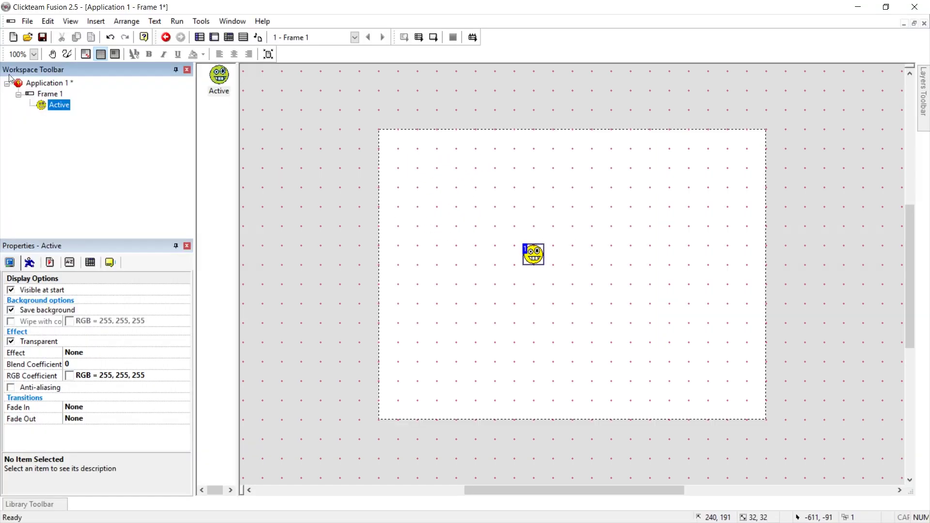
Step: In the application's default controls, assign W to Up and S to Down for player 1's keyboard
left_click(32, 84)
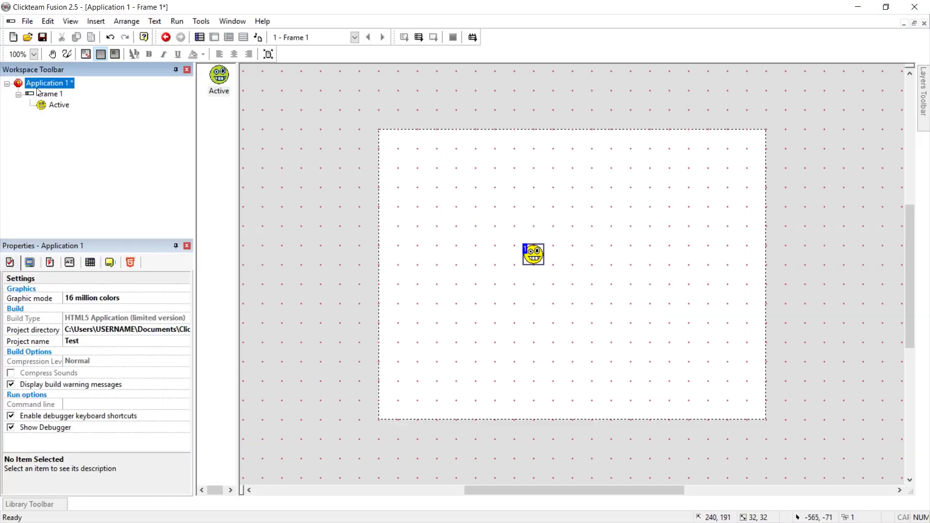
left_click(50, 263)
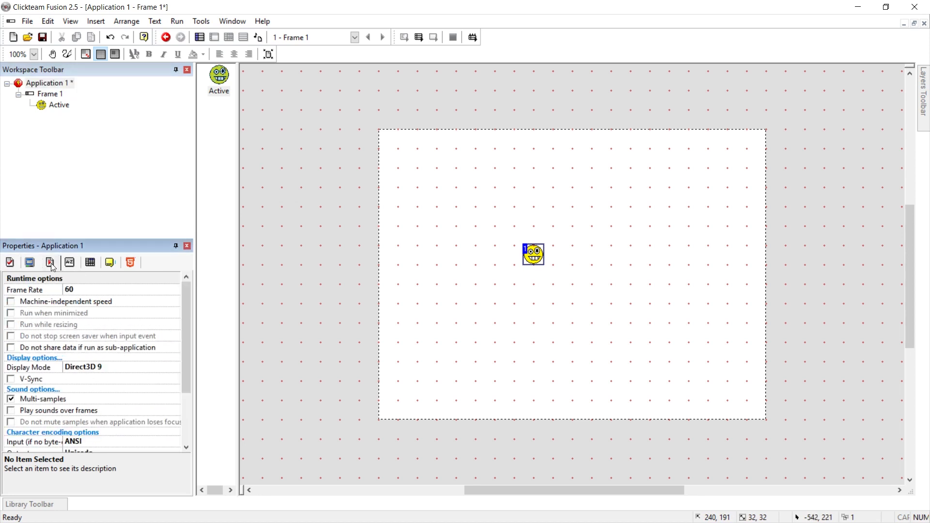
scroll(130, 347, "down", 2)
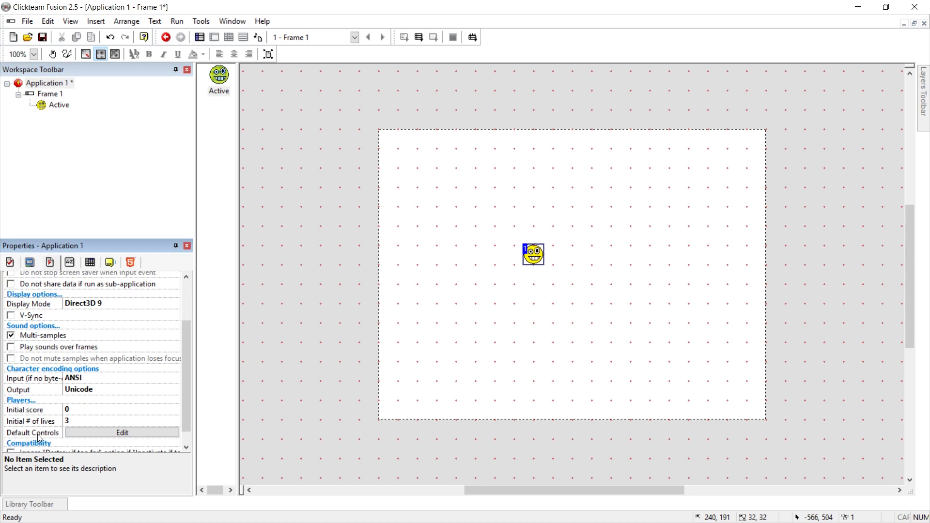
left_click(76, 435)
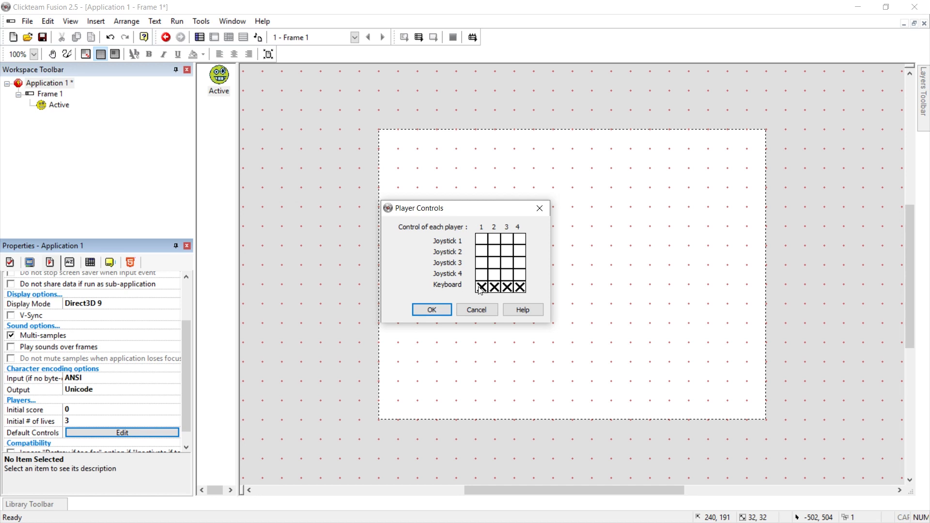
left_click(480, 288)
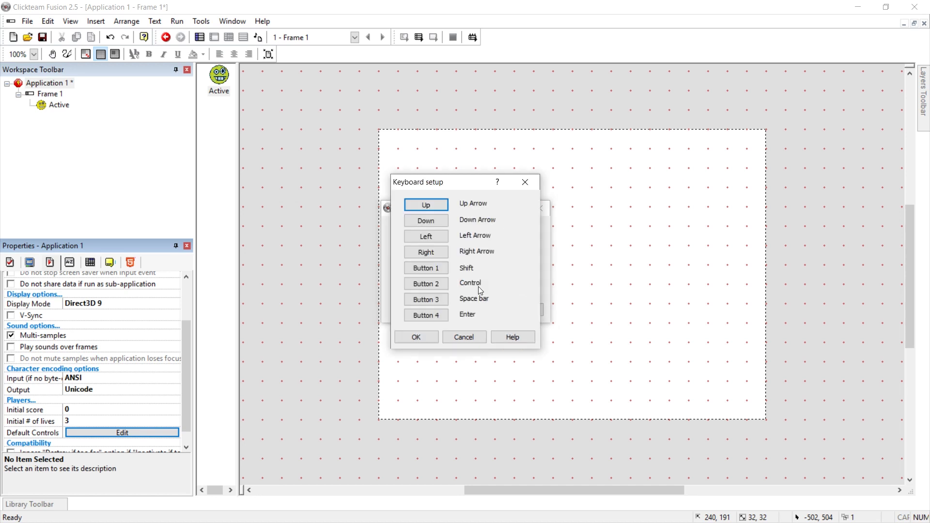
left_click(427, 205)
key("w")
left_click(434, 223)
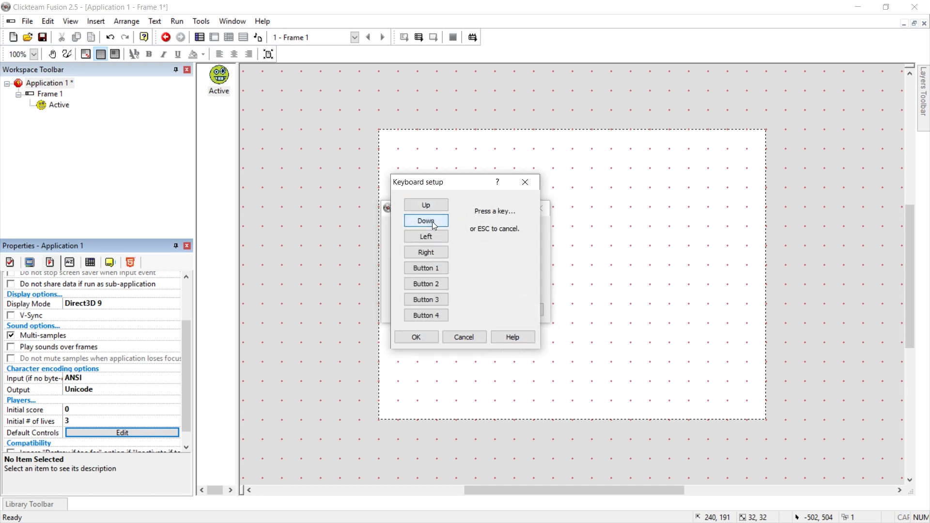
key("s")
Step: Assign A to Left and D to Right for player 1's keyboard and accept the control settings
left_click(428, 237)
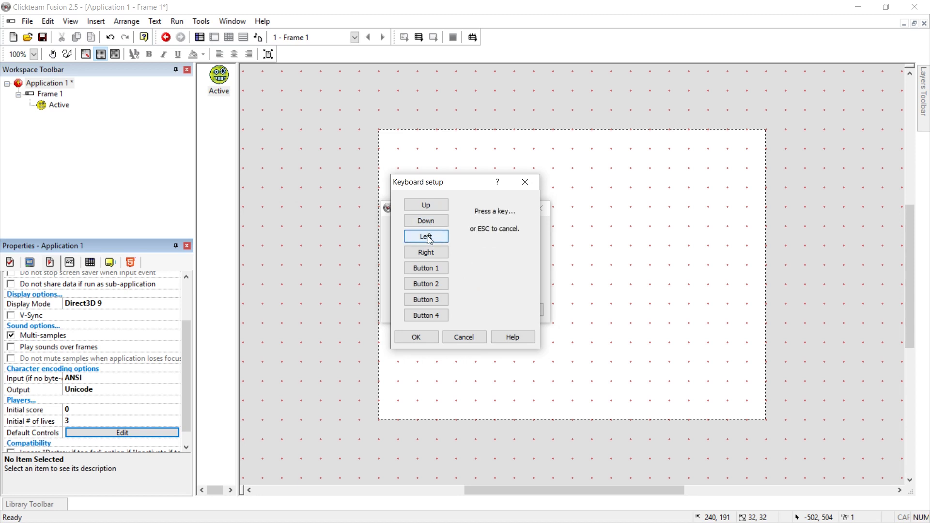
key("a")
left_click(425, 253)
key("d")
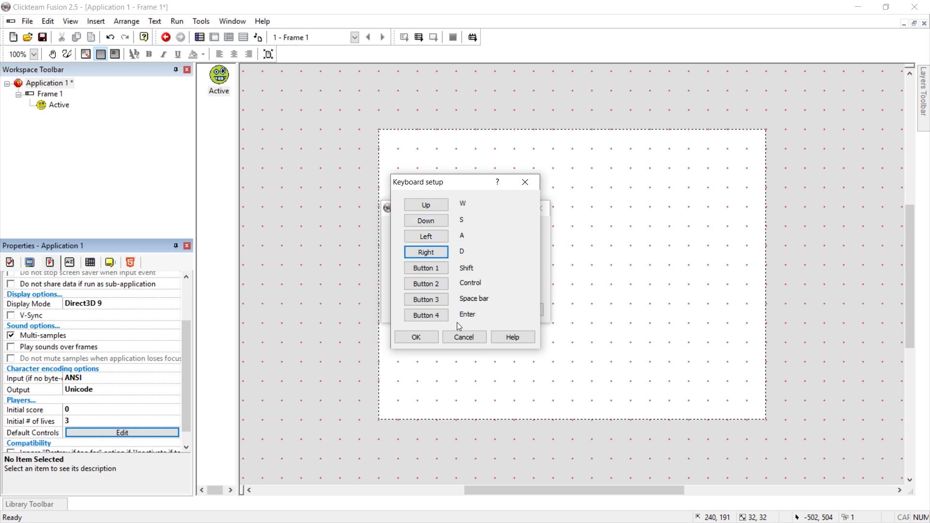
left_click(416, 337)
left_click(430, 309)
Step: Run the application in the browser and test moving the smiley in all directions with W, A, S and D
left_click(267, 98)
left_click(177, 21)
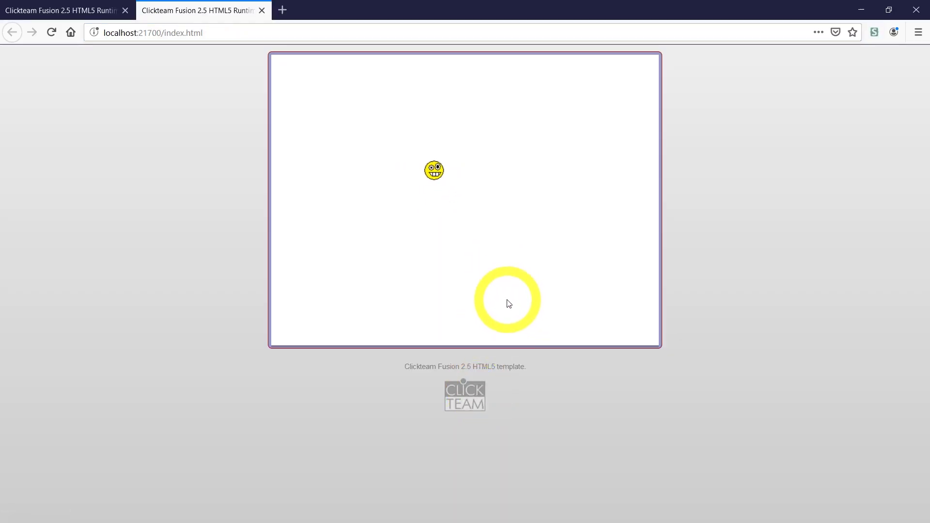
key("s")
key("d")
key("w")
key("a")
key("s")
key("a")
key("w")
key("d")
Step: Switch back to Clickteam Fusion and assign Up Arrow to Up and Down Arrow to Down for player 1's keyboard
key("alt+Tab")
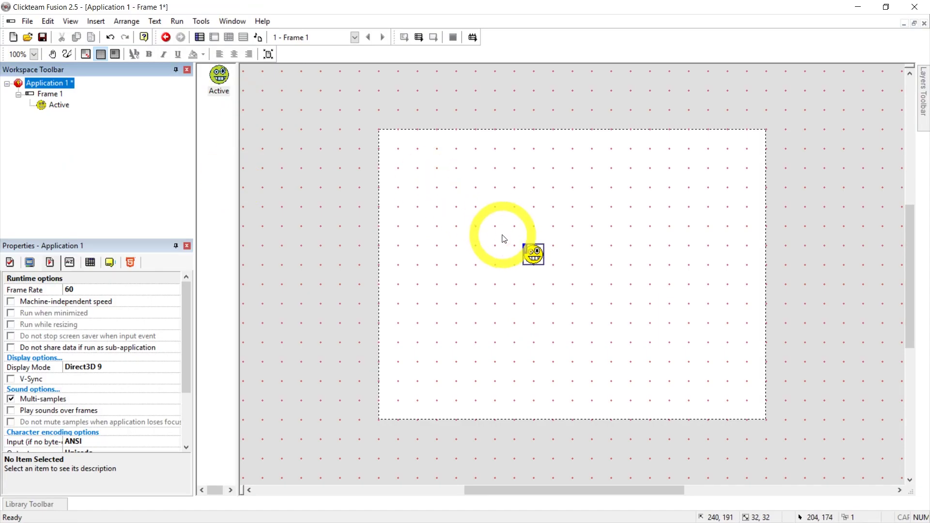
left_click(52, 266)
scroll(110, 370, "down", 3)
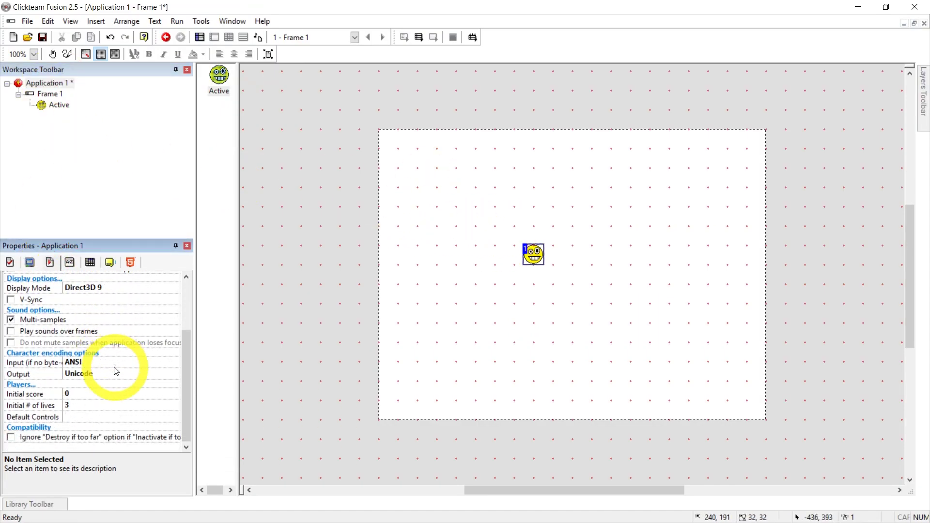
left_click(91, 421)
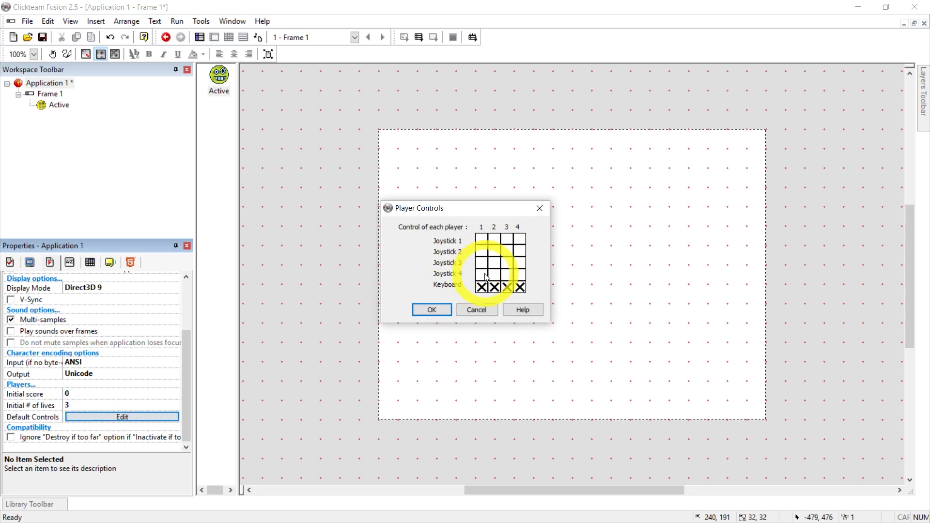
left_click(478, 290)
left_click(439, 205)
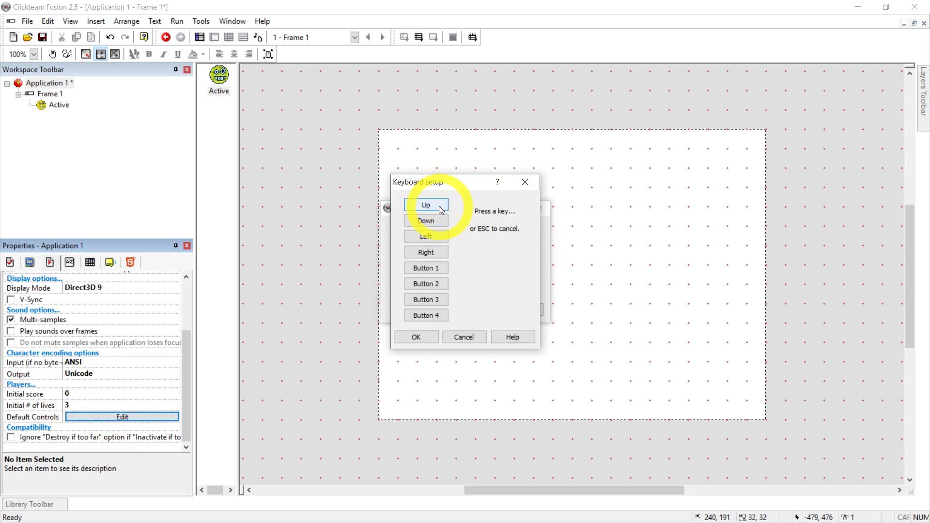
key("Up")
left_click(442, 221)
key("Down")
Step: Assign Left Arrow to Left and Right Arrow to Right for player 1's keyboard and accept the control settings
left_click(436, 236)
key("Left")
left_click(440, 252)
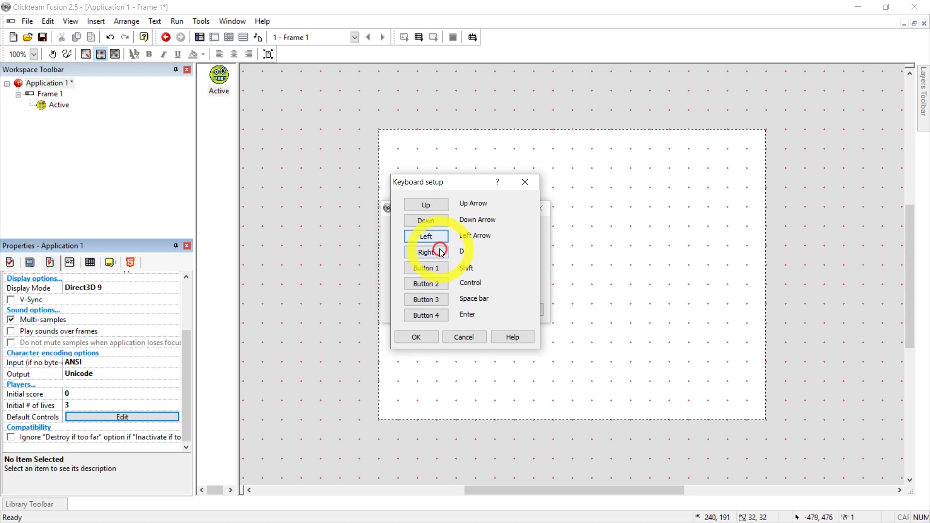
key("Right")
left_click(418, 338)
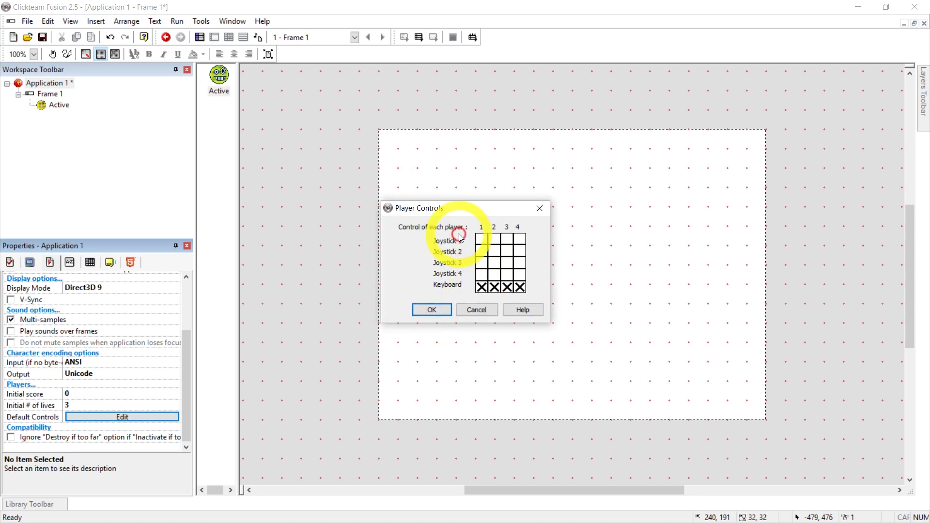
left_click(428, 310)
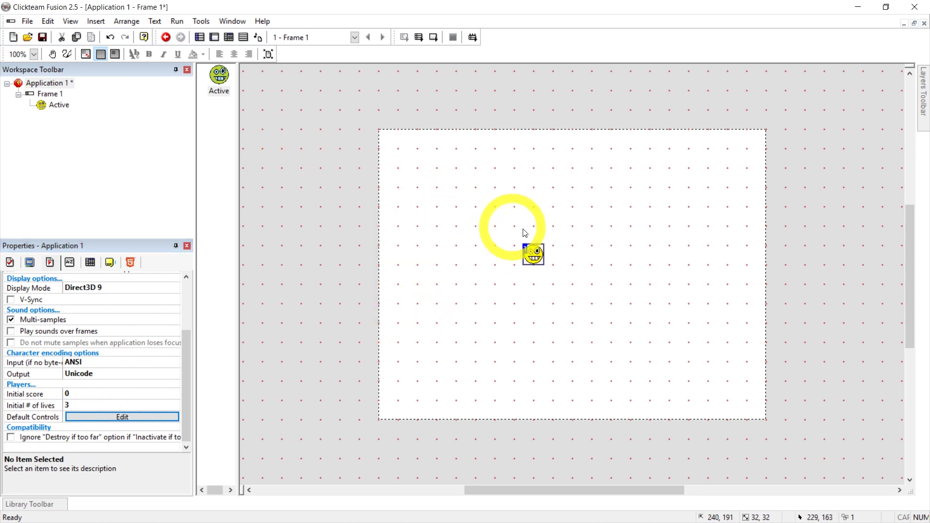
Step: Insert a second Active object into the frame, up and to the right of the smiley
right_click(582, 227)
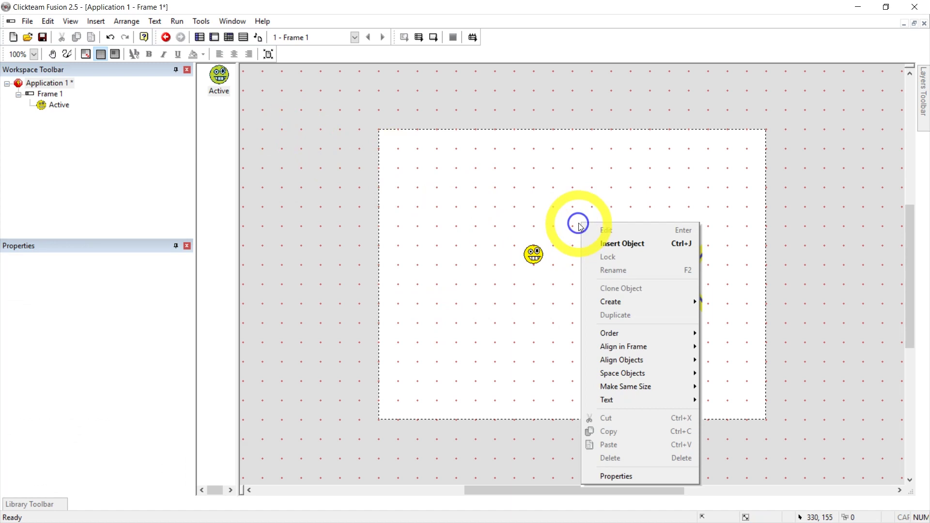
left_click(633, 248)
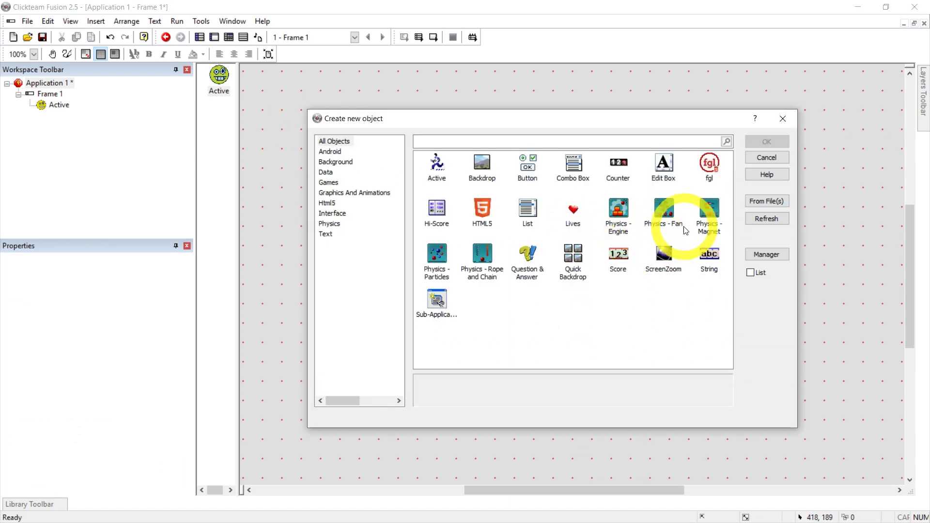
left_click(438, 168)
left_click(765, 140)
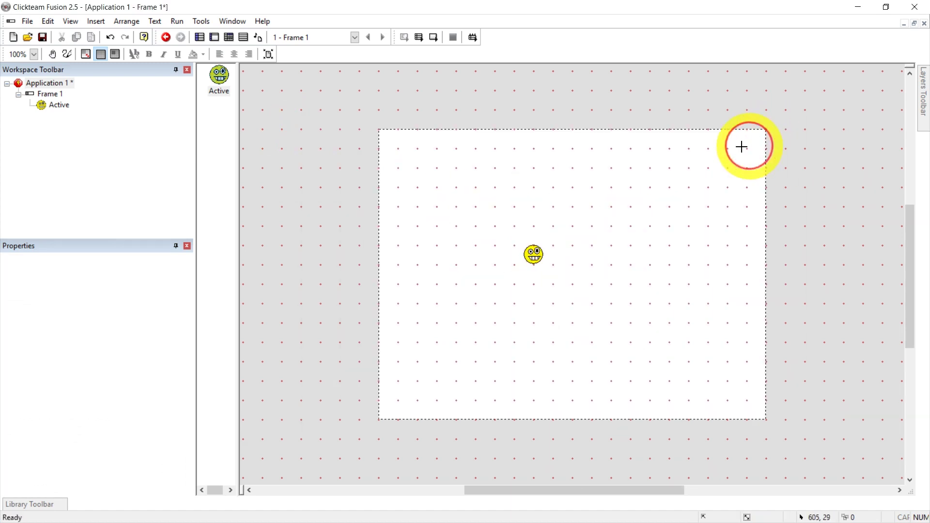
left_click(609, 224)
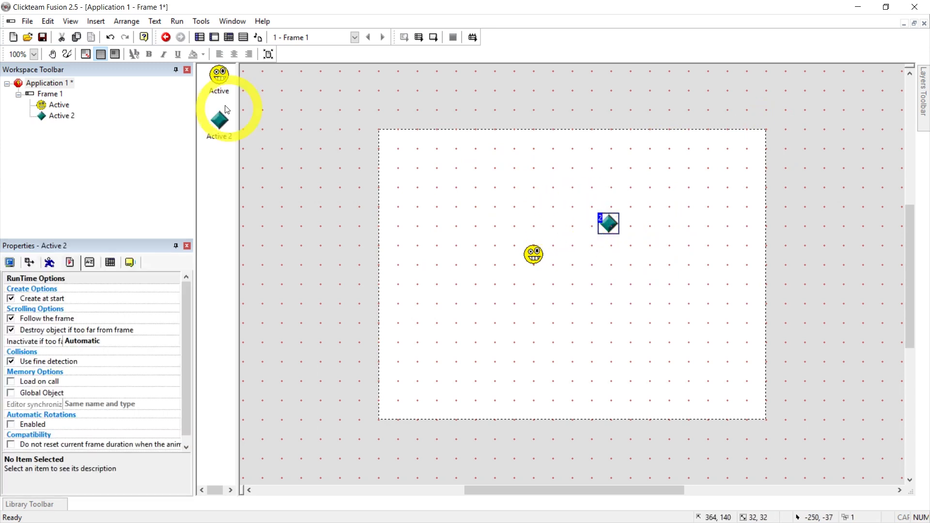
Step: Rename the new diamond-shaped Active object as Coin
right_click(222, 136)
left_click(264, 164)
type("C")
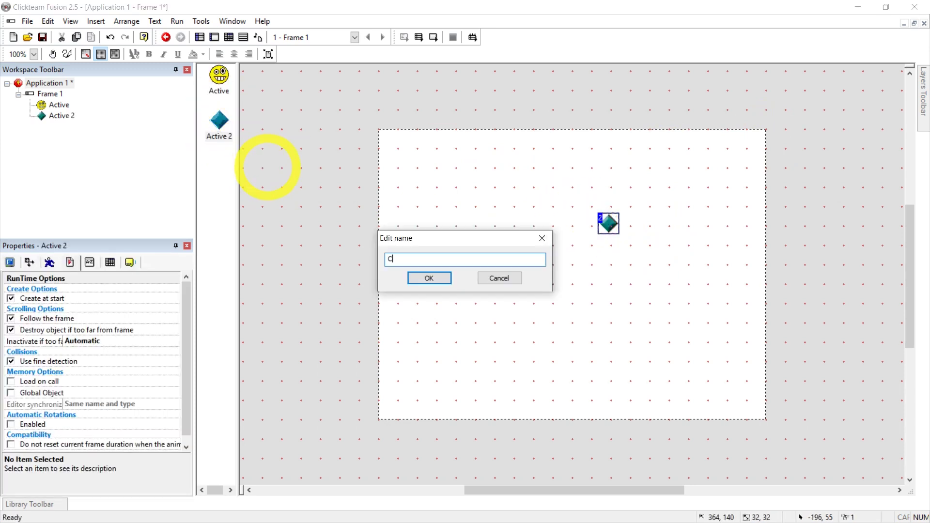
type("oin")
key("Return")
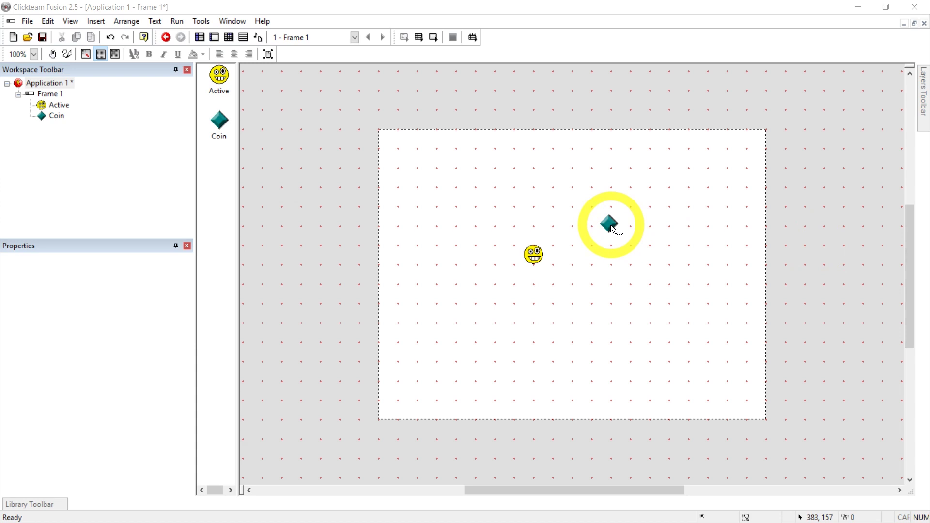
Step: Redraw the Coin image as a pale yellow disc with a black outline, yellow and orange edge shading, and a black dollar sign
double_click(610, 224)
scroll(504, 220, "up", 1)
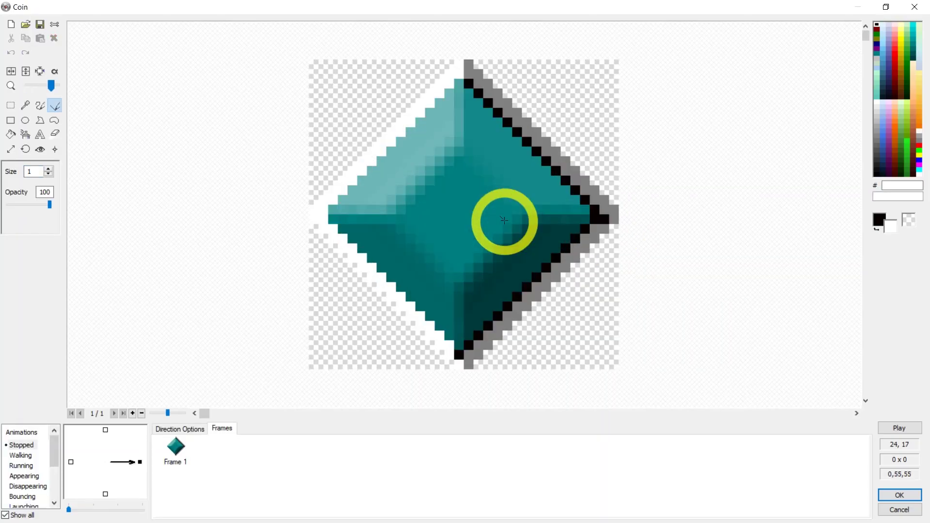
left_click(54, 135)
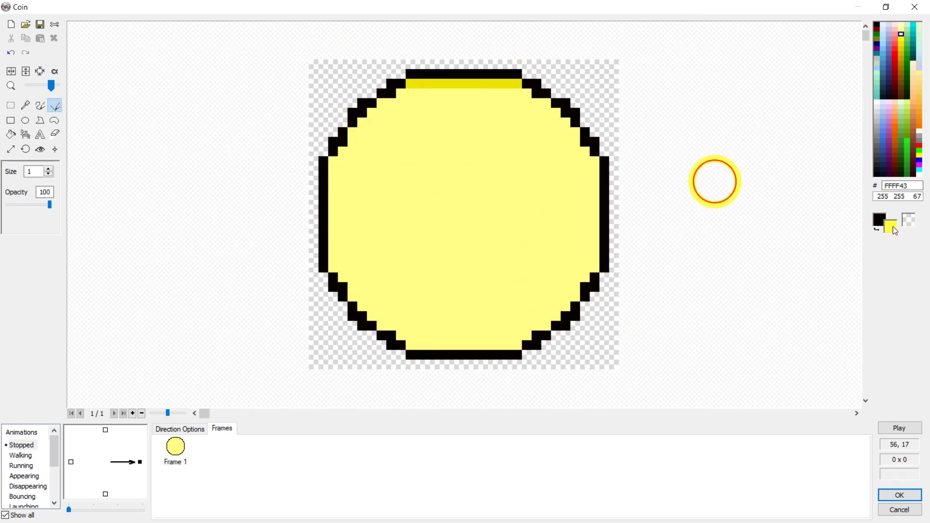
right_click_drag(594, 161, 595, 267)
right_click(585, 277)
right_click_drag(517, 345, 411, 345)
left_click_drag(439, 162, 488, 162)
mouse_move(430, 171)
left_mouse_down()
mouse_move(429, 190)
mouse_move(507, 210)
left_mouse_up()
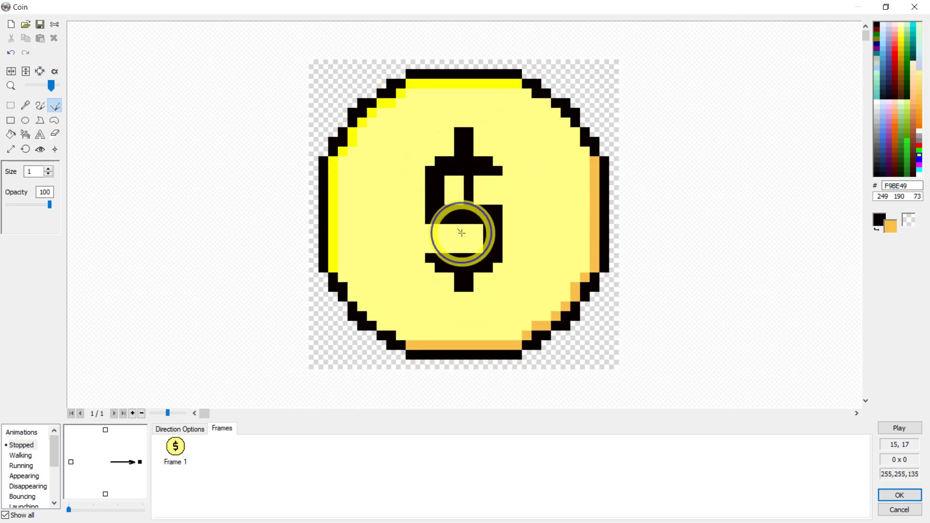
Step: Edge the dollar sign's lower half in orange and its upper half in bright yellow, and accept the image
right_click_drag(488, 229, 488, 248)
left_click(24, 112)
right_click(487, 232)
scroll(511, 256, "down", 1)
scroll(480, 229, "up", 2)
right_click_drag(357, 225, 570, 234)
right_click(202, 185)
right_click_drag(357, 206, 541, 137)
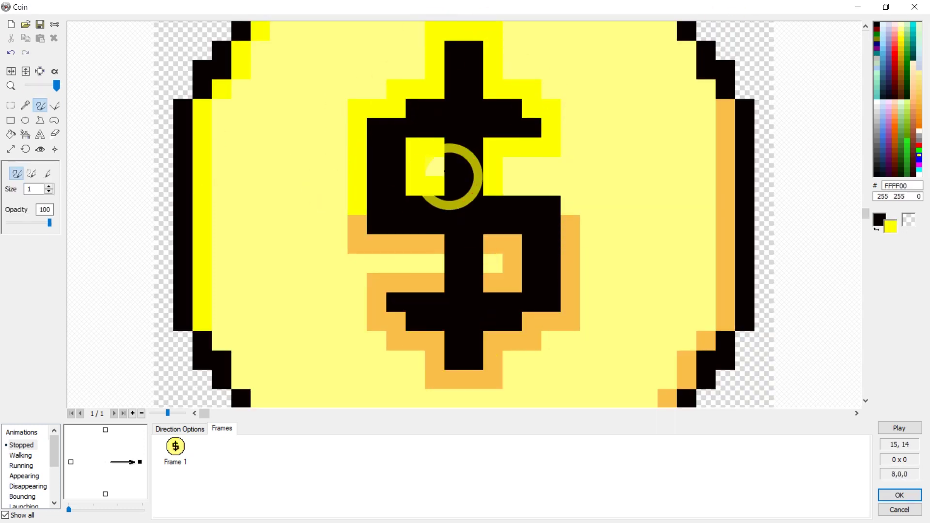
scroll(448, 174, "down", 2)
left_click(900, 495)
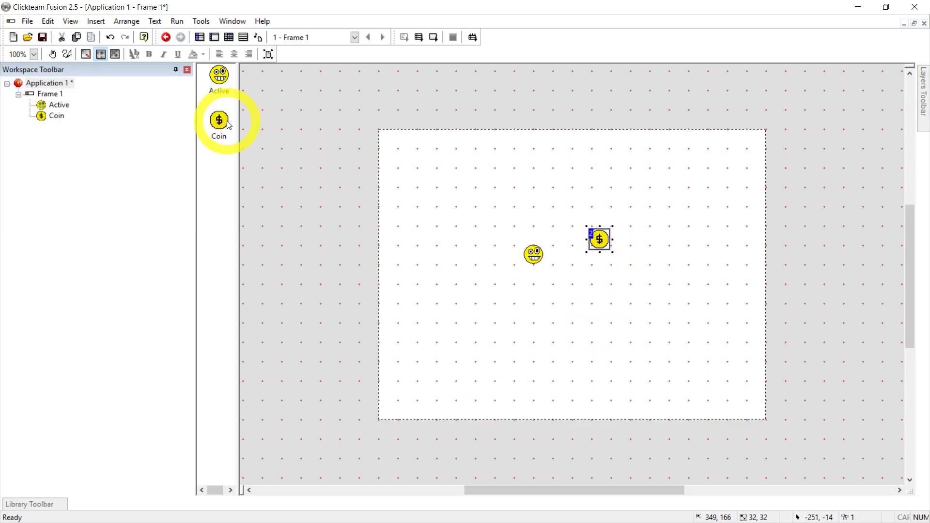
Step: Place two more coins in the upper part of the frame and paste a copied coin to the smiley's lower right
left_click_drag(218, 120, 543, 195)
left_click_drag(218, 122, 704, 220)
left_click(597, 243)
left_click(649, 265)
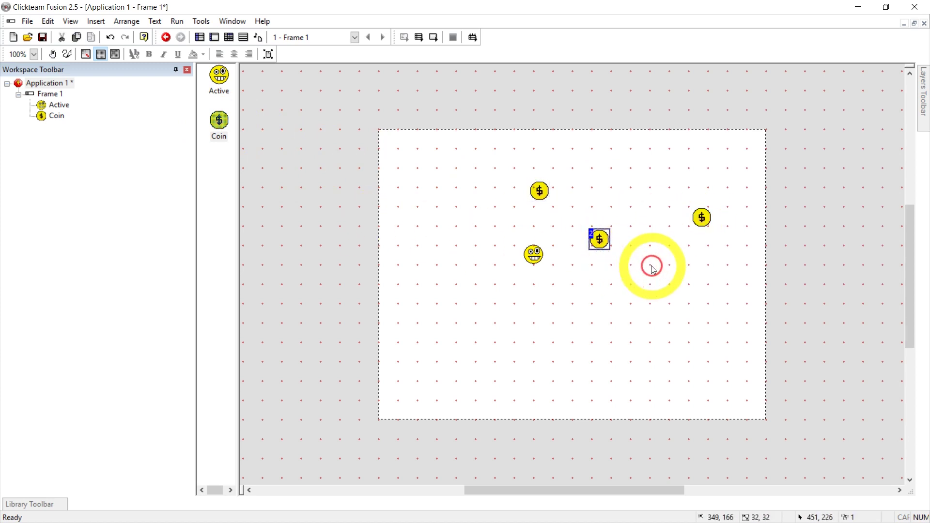
left_click(651, 274, "ctrl")
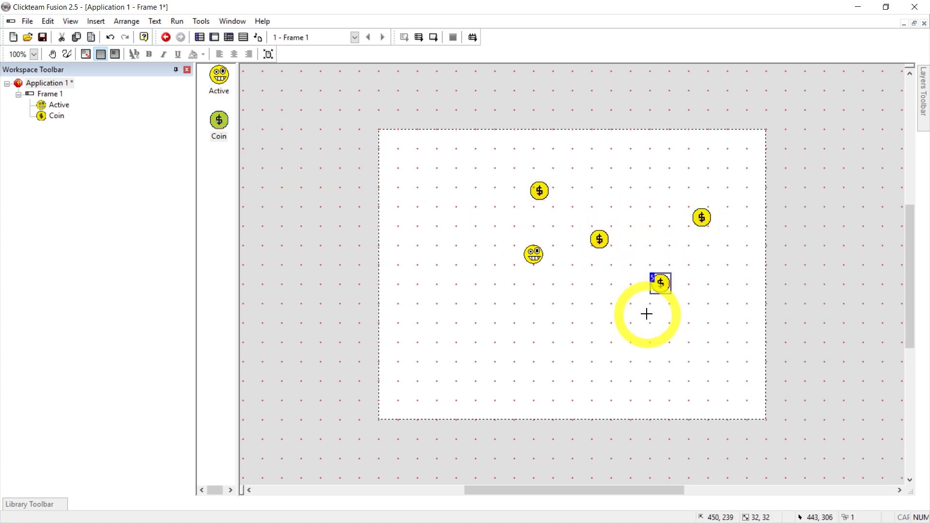
Step: Paste nine more copies of the coin, scattered around the smiley across the frame
left_click(647, 315, "ctrl")
key("ctrl+v")
left_click(551, 351)
key("ctrl+v")
left_click(484, 349)
key("ctrl+v")
left_click(446, 313)
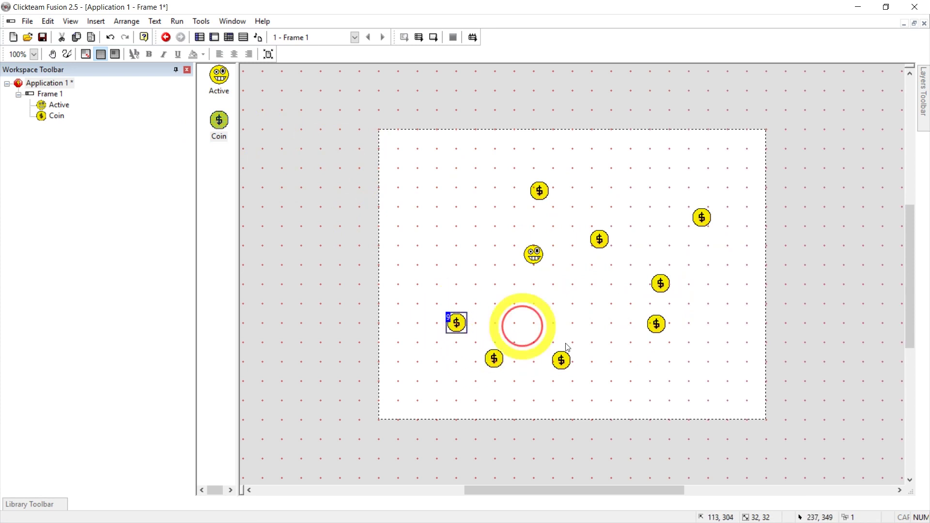
key("ctrl+v")
left_click(686, 350)
key("ctrl+v")
left_click(592, 300)
key("ctrl+v")
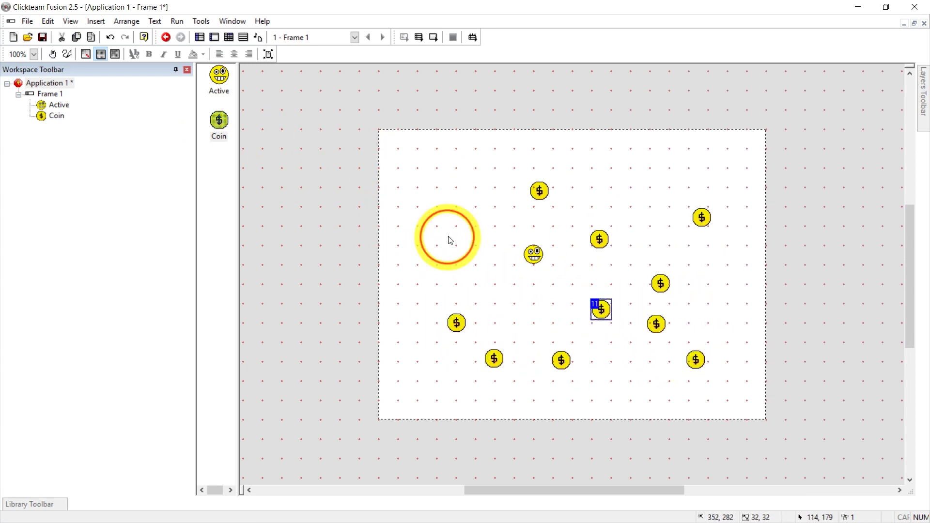
left_click(447, 237)
key("ctrl+v")
left_click(628, 181)
key("ctrl+v")
left_click(719, 262)
left_click(606, 174)
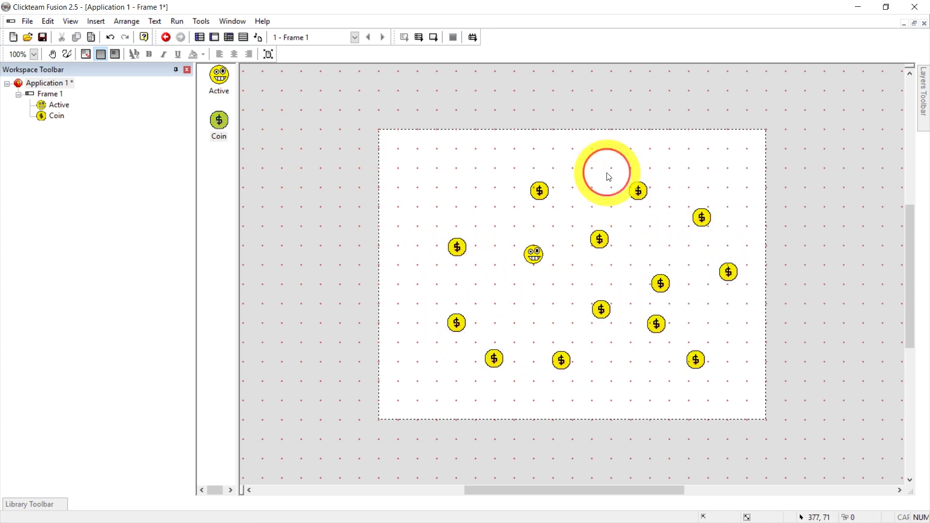
Step: Search the new-object list for "score" and insert a Score object in the frame's upper-left corner
right_click(437, 185)
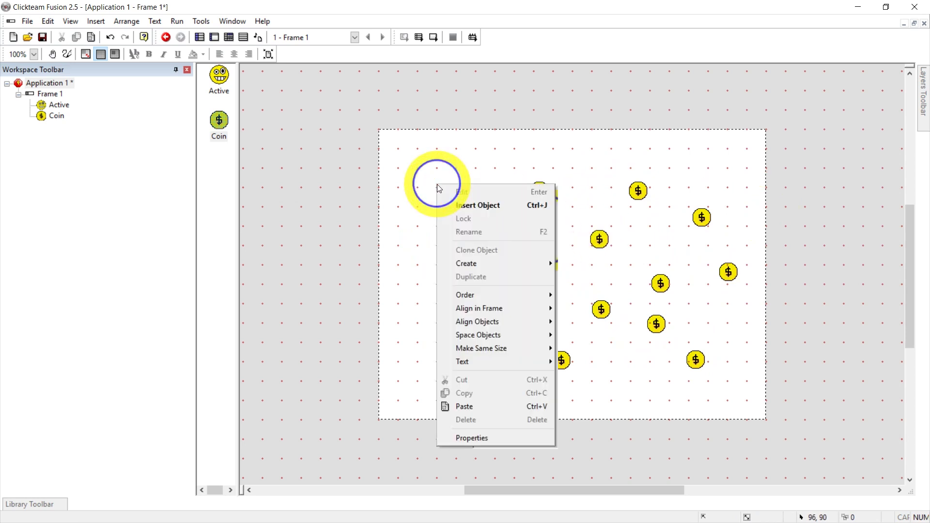
left_click(466, 205)
left_click(651, 143)
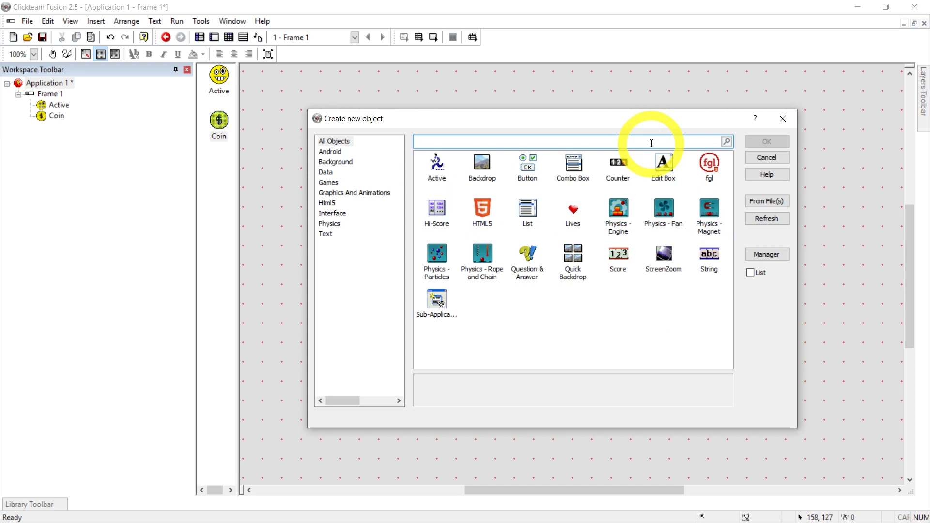
type("score")
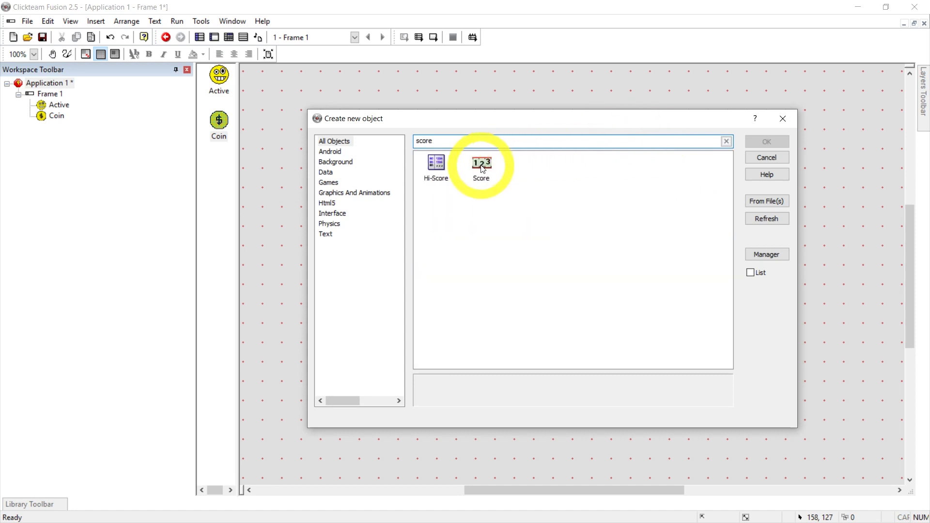
double_click(482, 168)
left_click(400, 152)
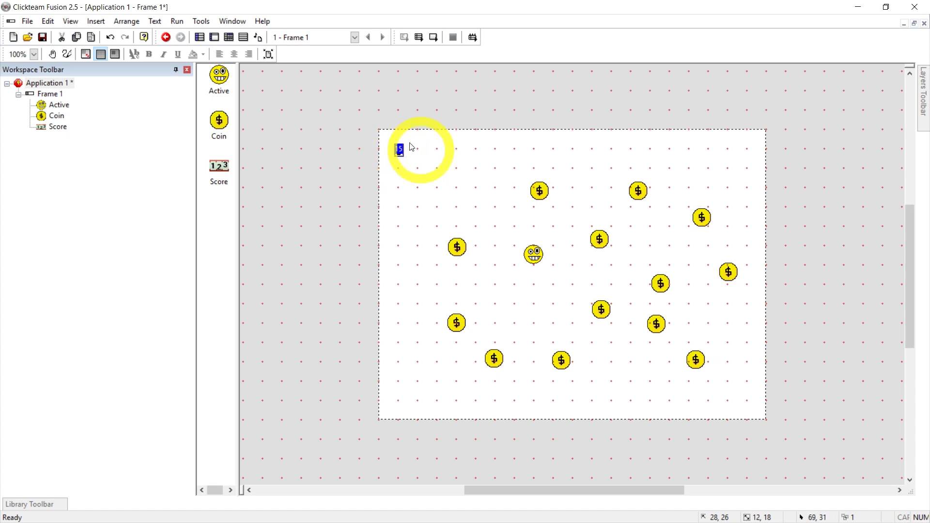
Step: Display the properties of the Score object
left_click(224, 169)
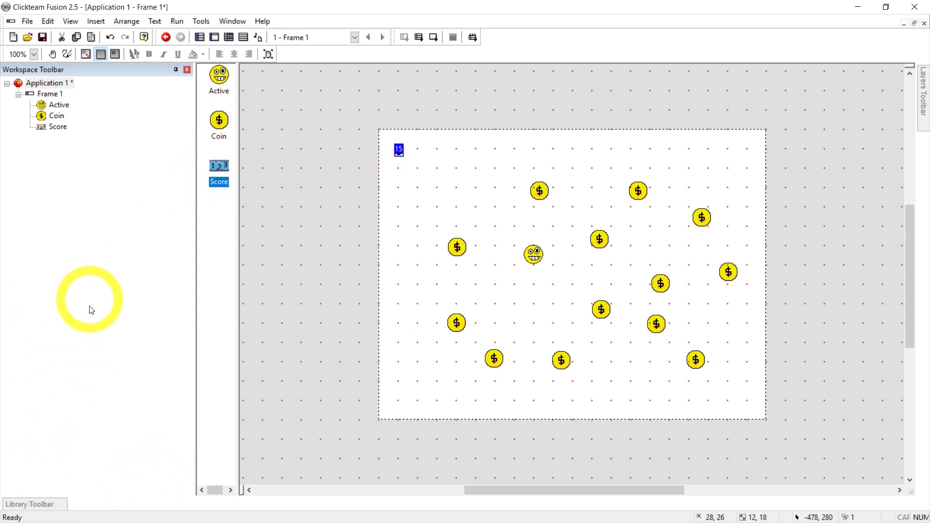
left_click(56, 130)
right_click(56, 129)
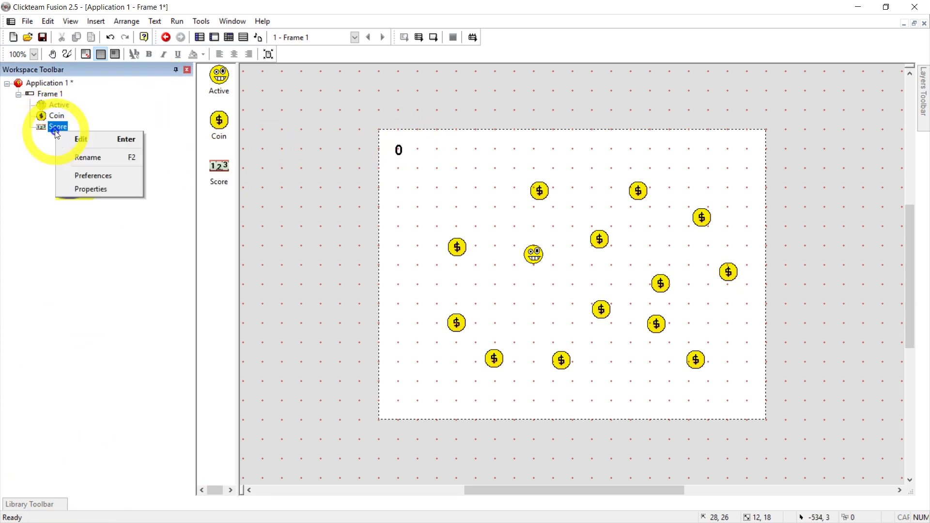
left_click(87, 190)
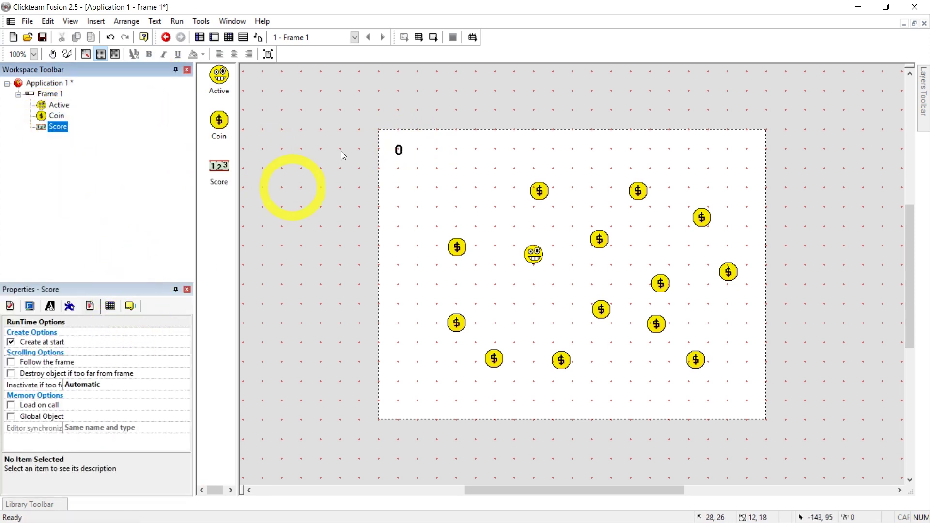
Step: Find the Score object's display settings and set its type to Text
left_click(221, 170)
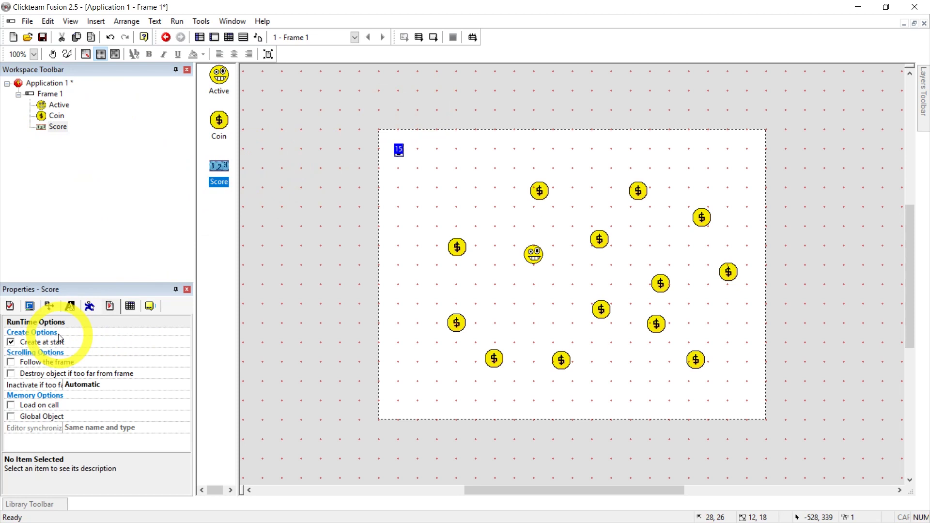
left_click(90, 306)
left_click(70, 306)
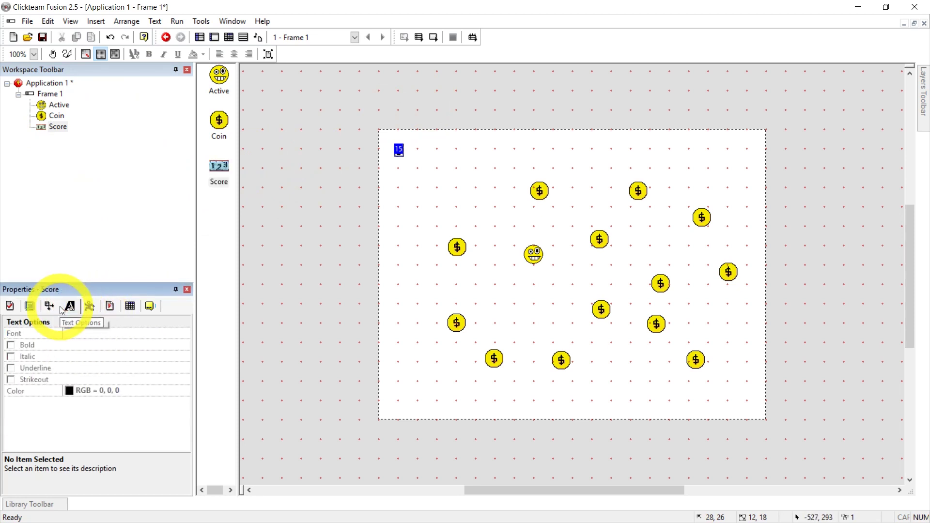
left_click(49, 306)
left_click(30, 305)
left_click(10, 306)
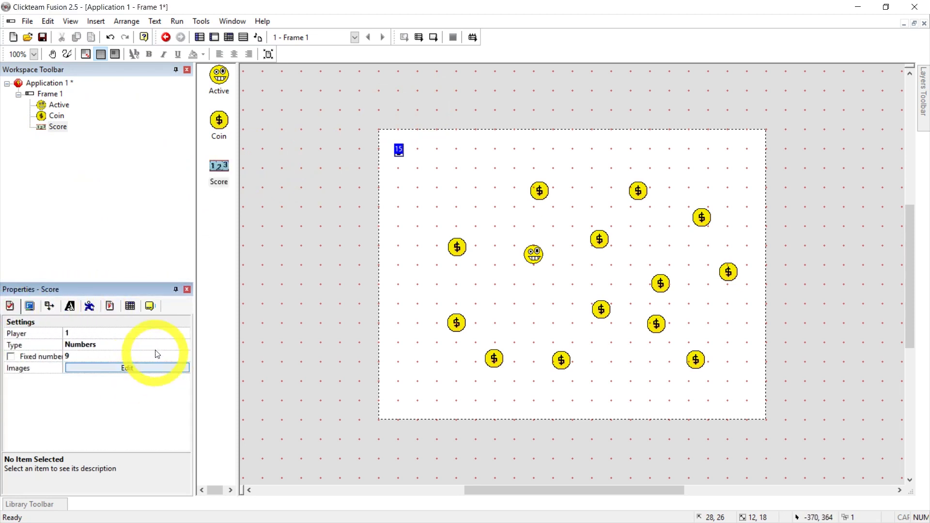
left_click(130, 346)
left_click(125, 367)
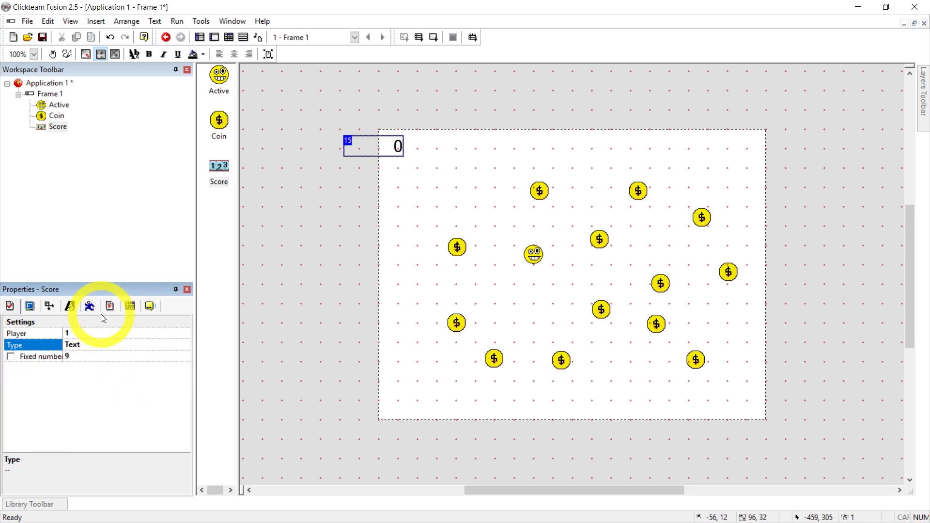
Step: Set the Score object's text to Tahoma size 36 and make it bold
left_click(71, 307)
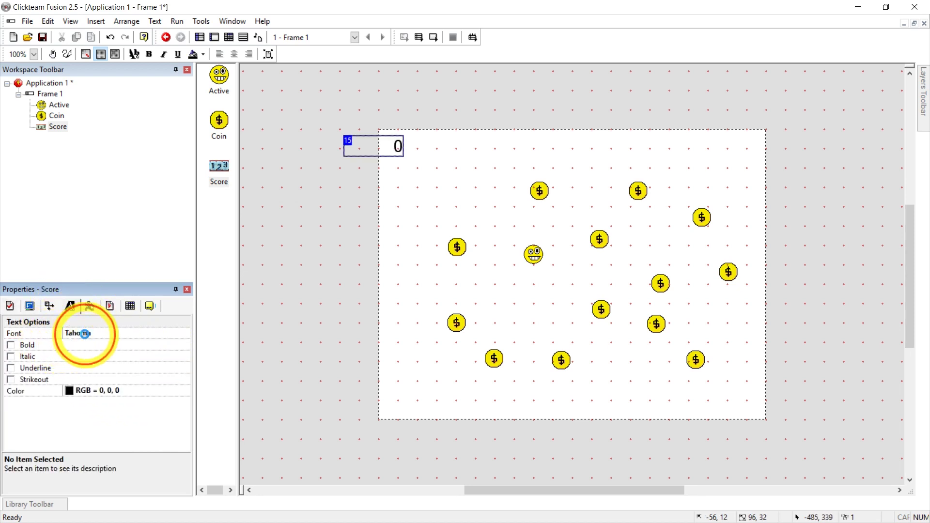
left_click(84, 334)
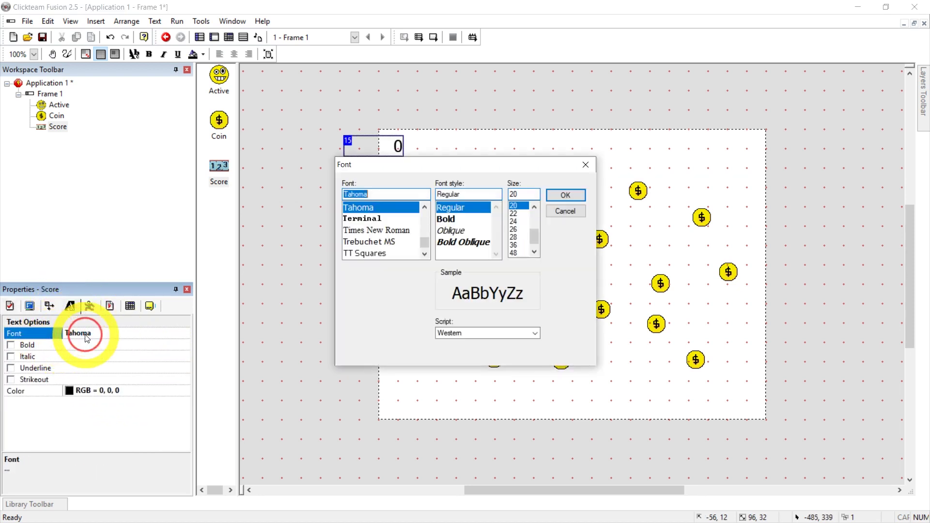
left_click(515, 245)
left_click(566, 195)
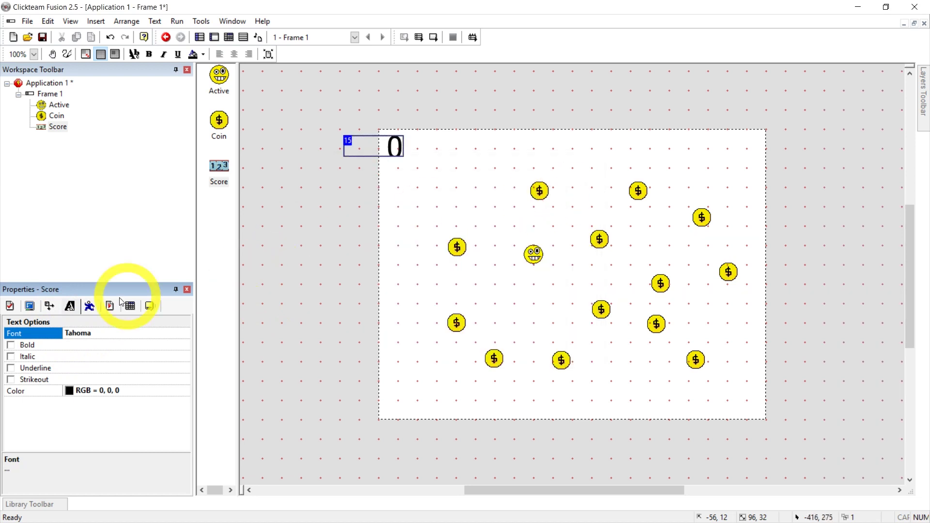
left_click(24, 345)
left_click(24, 345)
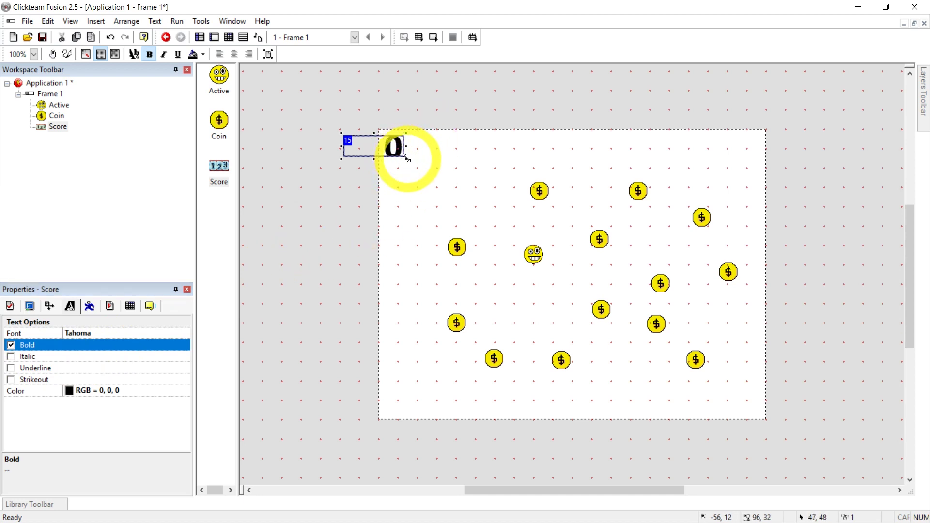
Step: Enlarge the Score object's box by extending its lower-right corner further into the frame
left_click_drag(402, 155, 458, 158)
left_click(200, 21)
mouse_move(184, 22)
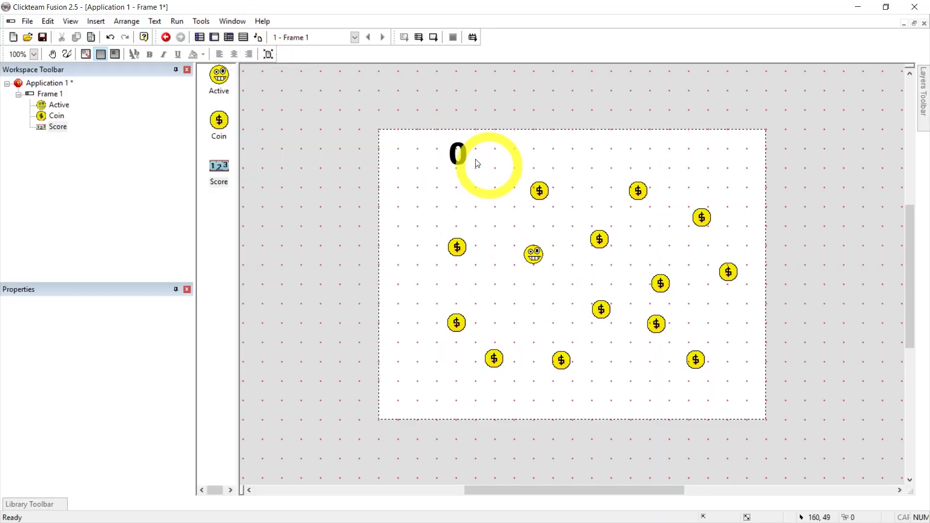
Step: In the frame's event editor, create a condition testing whether the Active smiley is overlapping the Coin
left_click(230, 39)
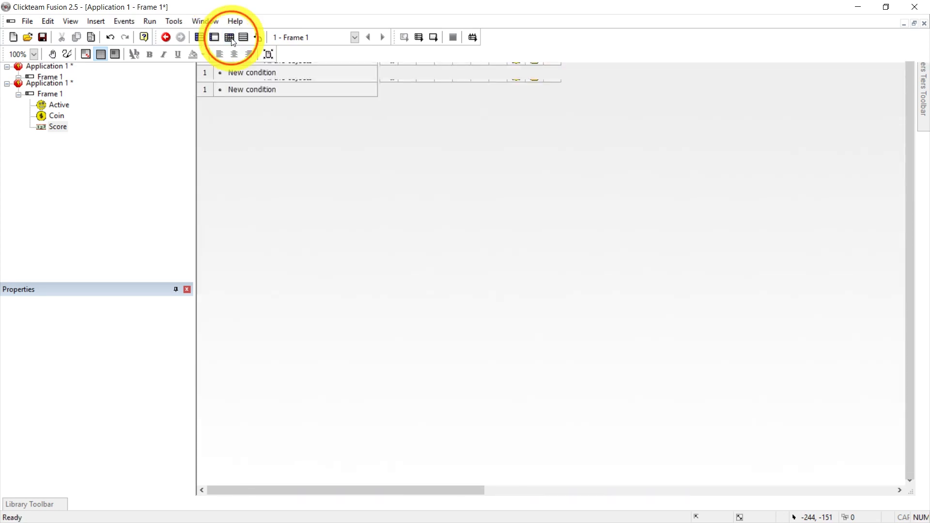
double_click(270, 90)
left_click(100, 127)
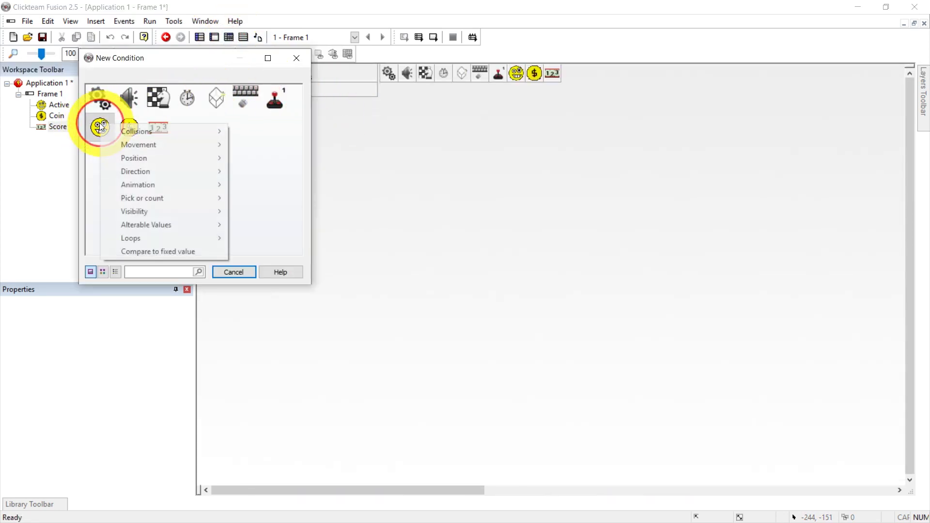
mouse_move(164, 132)
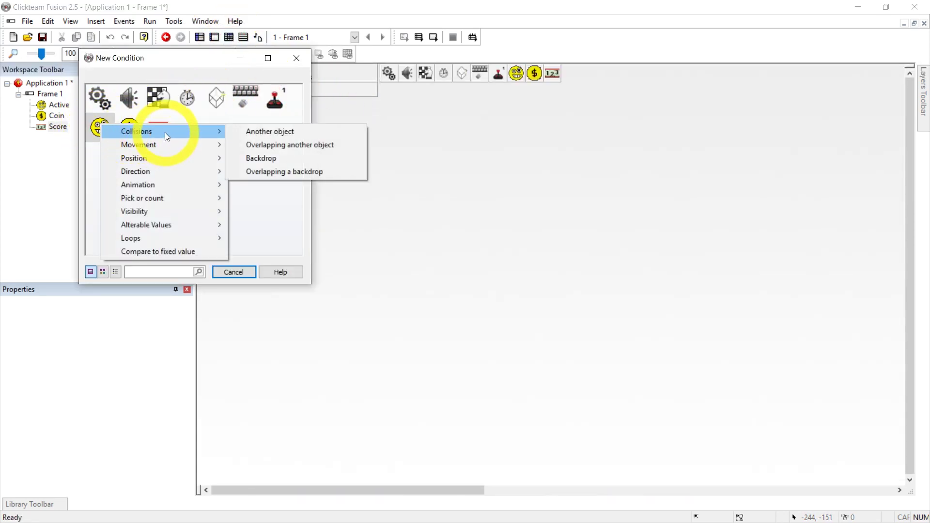
left_click(308, 151)
left_click(130, 97)
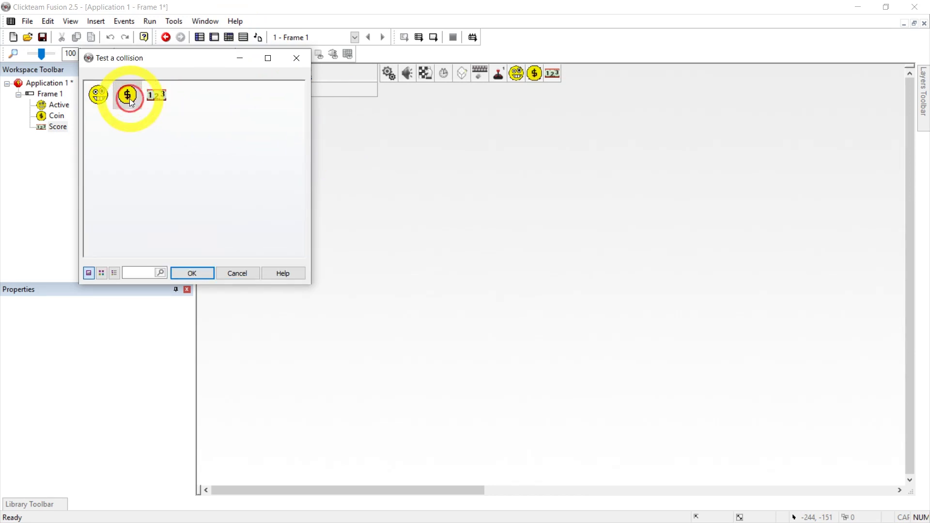
left_click(189, 273)
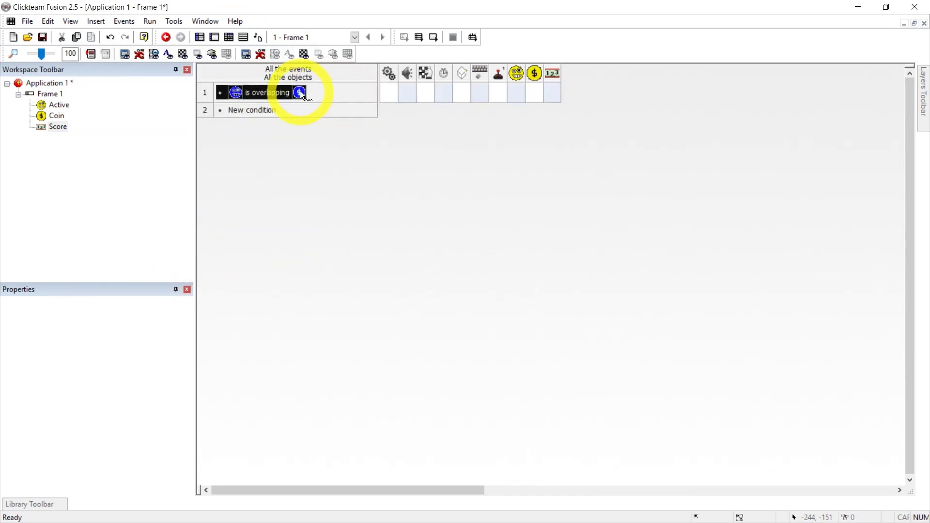
Step: Add a Player 1 action to the overlap event that adds 1 to the score
left_click(502, 90)
mouse_move(531, 101)
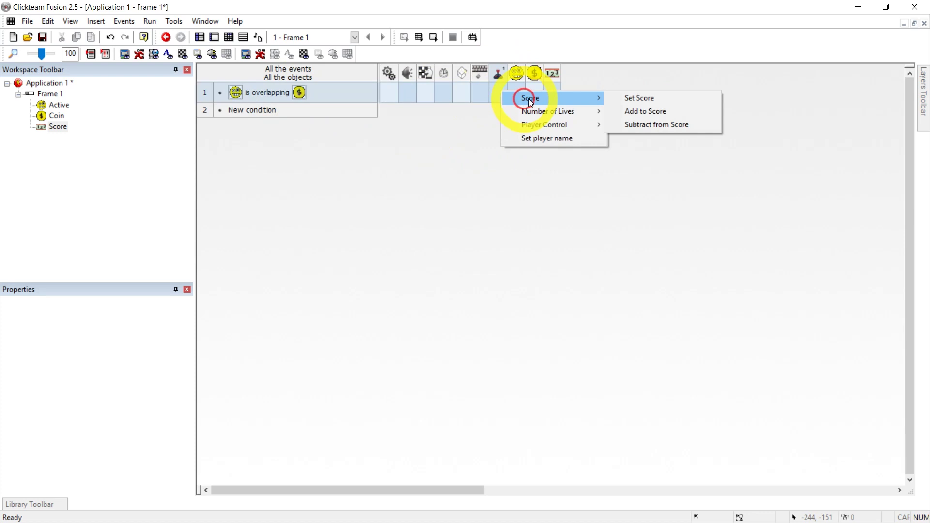
left_click(664, 112)
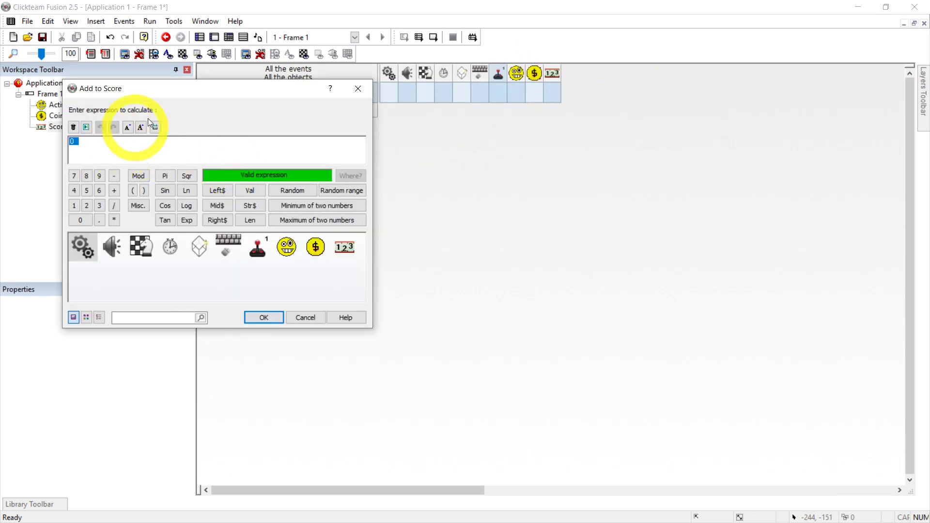
left_click_drag(207, 90, 388, 124)
type("1")
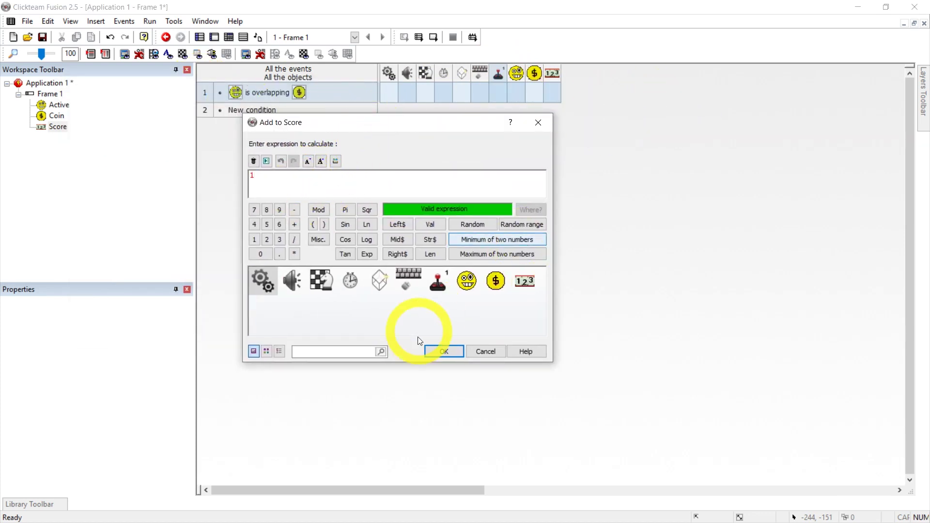
left_click(436, 351)
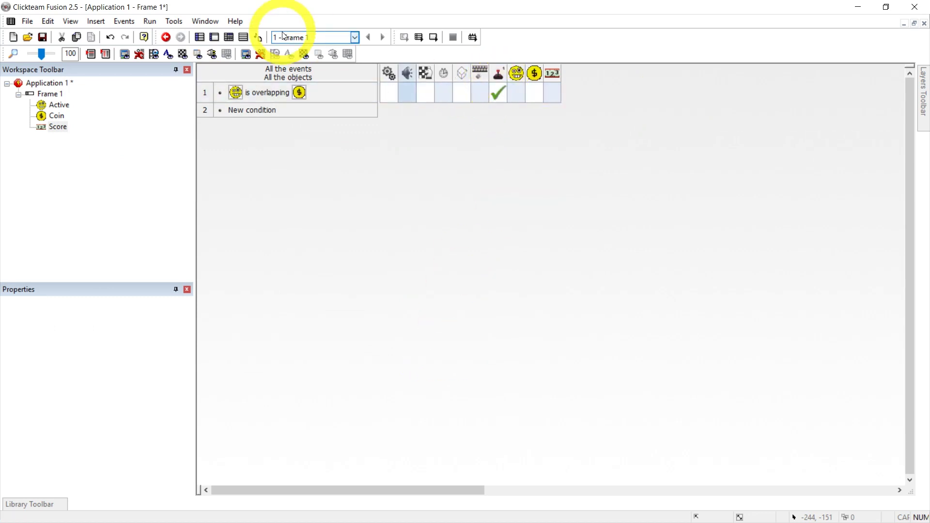
Step: Run the current frame to test the scoring event
left_click(175, 21)
left_click(150, 21)
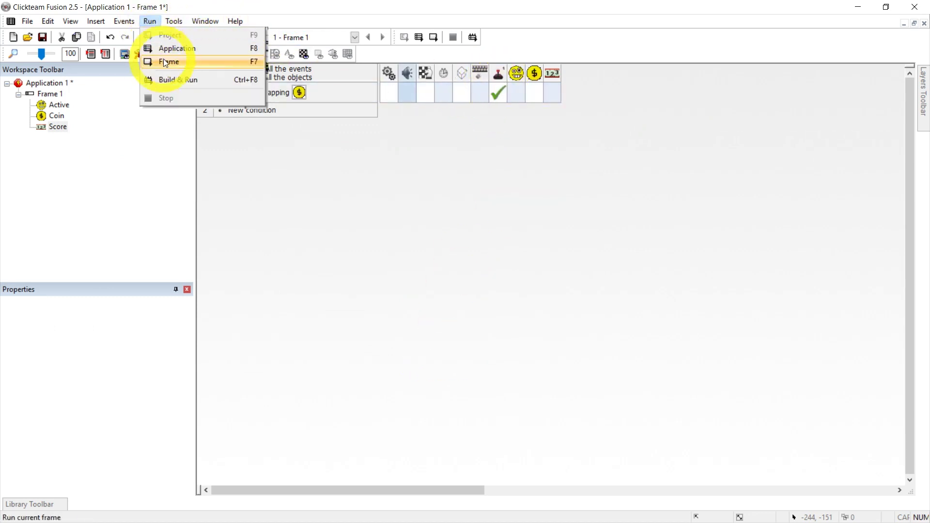
left_click(164, 61)
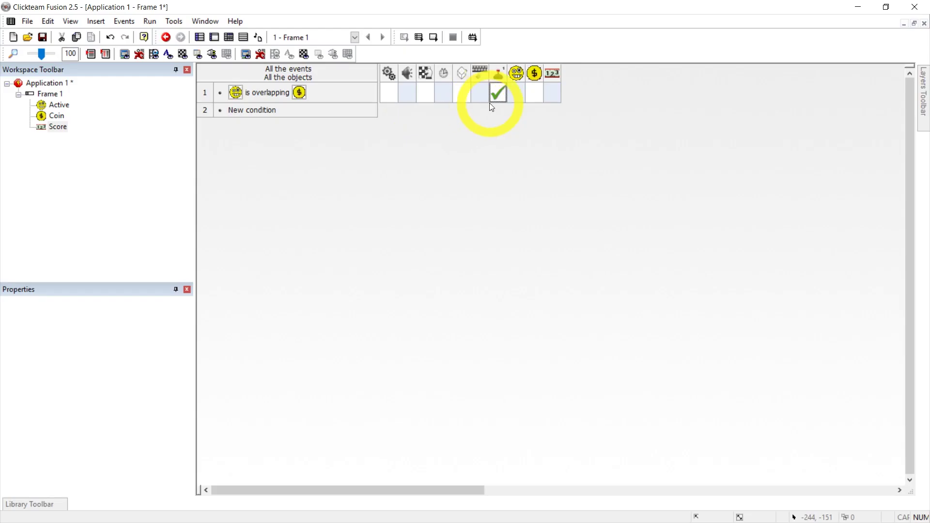
Step: Give the overlap event a Coin action that removes the touched coin, and test it by steering the smiley through coins
right_click(534, 91)
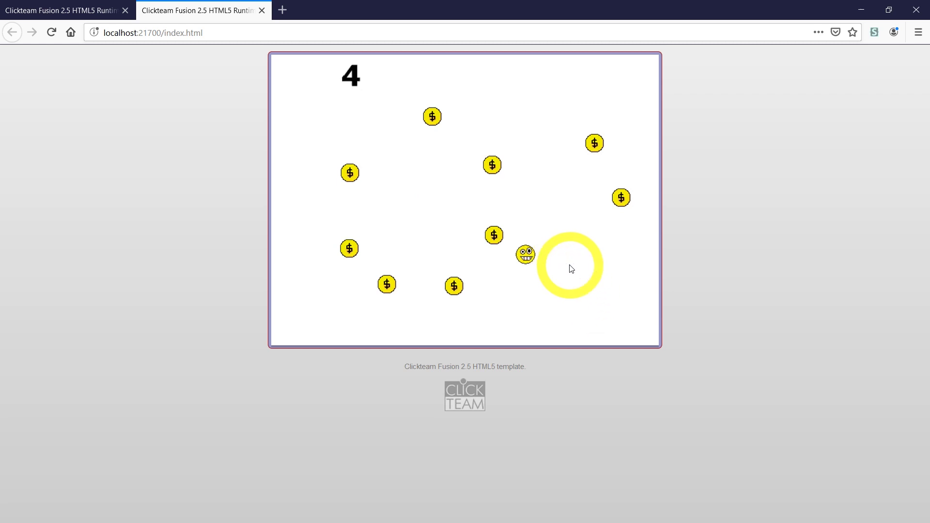
key("Left")
key("Up")
key("alt+Tab")
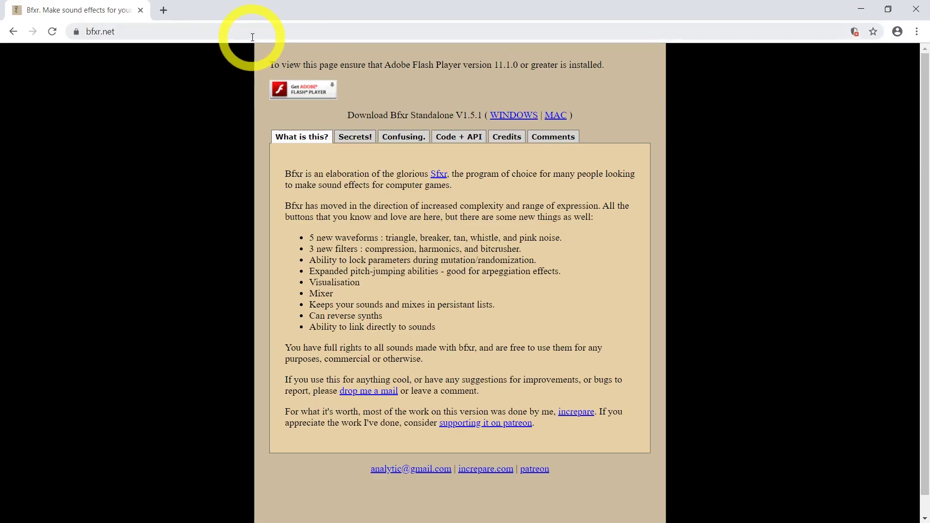
Step: Switch to bfxr.net in Chrome, set the site's Flash permission to Allow, and reload the page
left_click(257, 36)
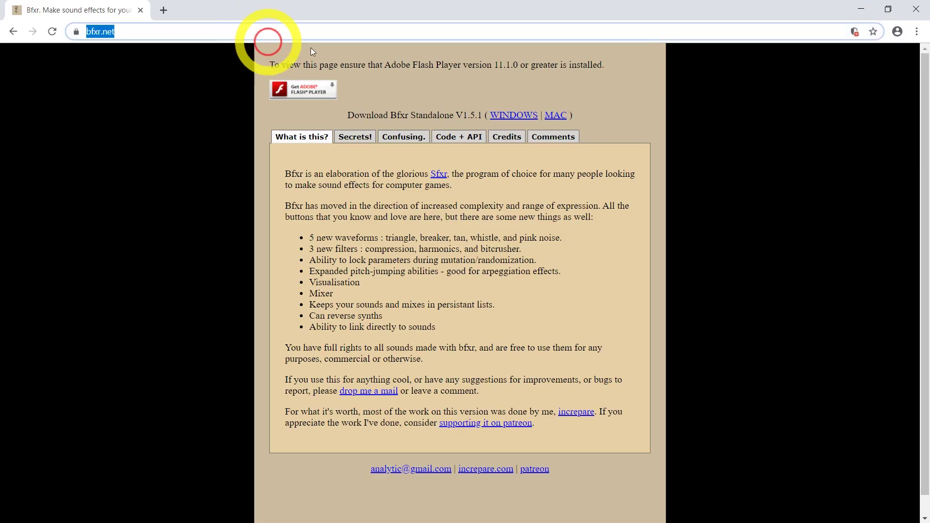
left_click(674, 86)
left_click(855, 34)
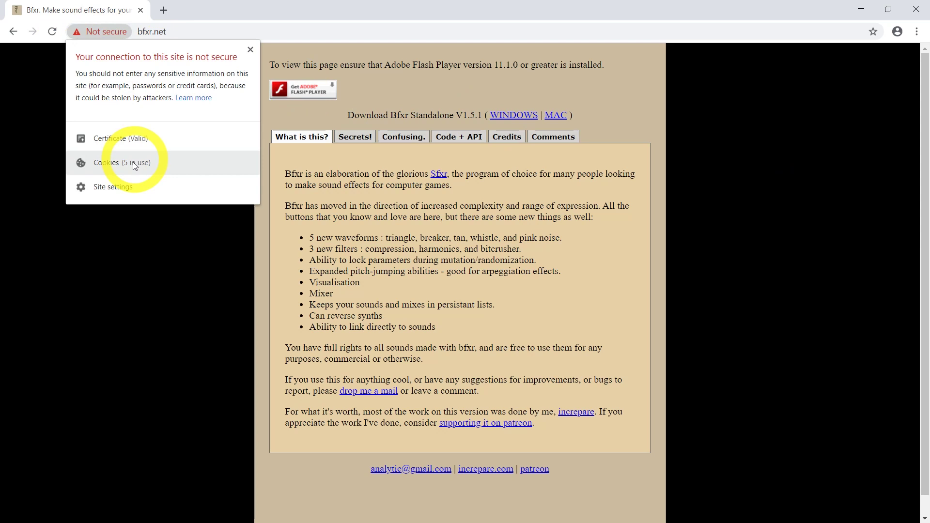
left_click(112, 185)
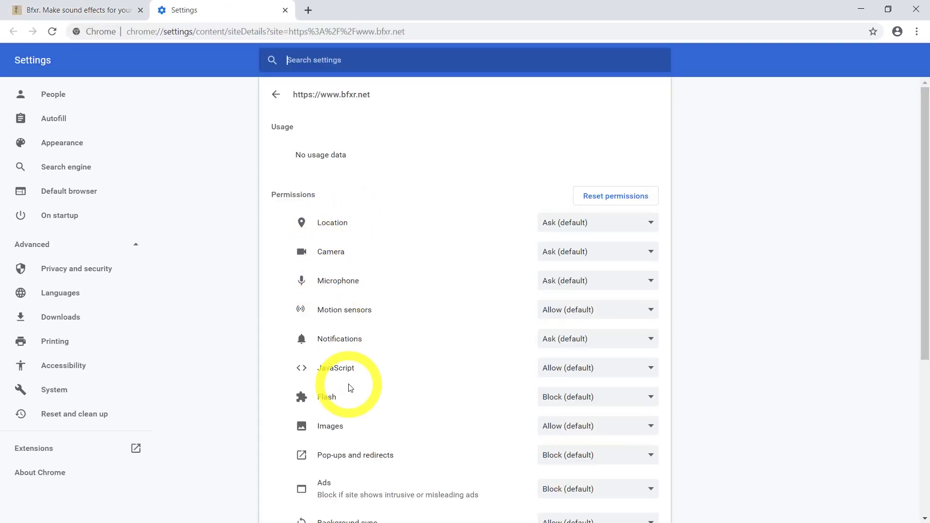
left_click(570, 402)
left_click(563, 424)
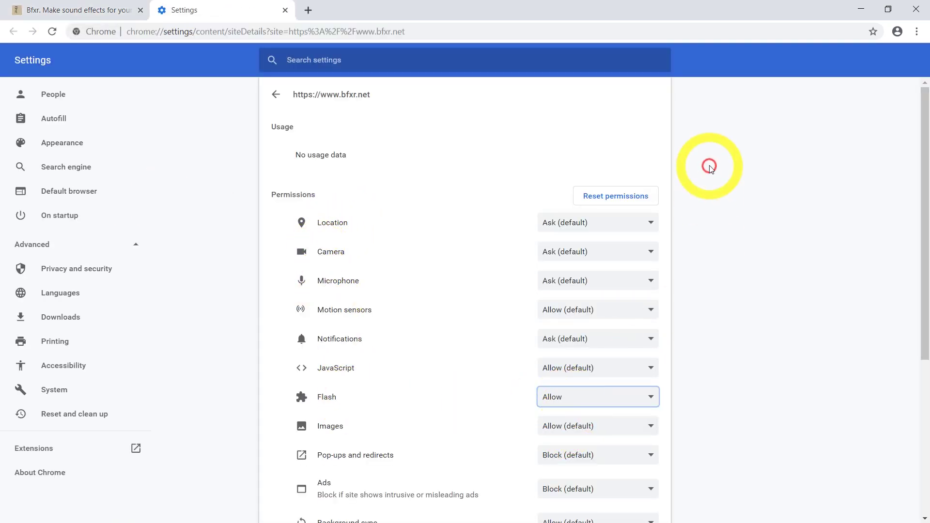
middle_click(186, 11)
left_click(260, 58)
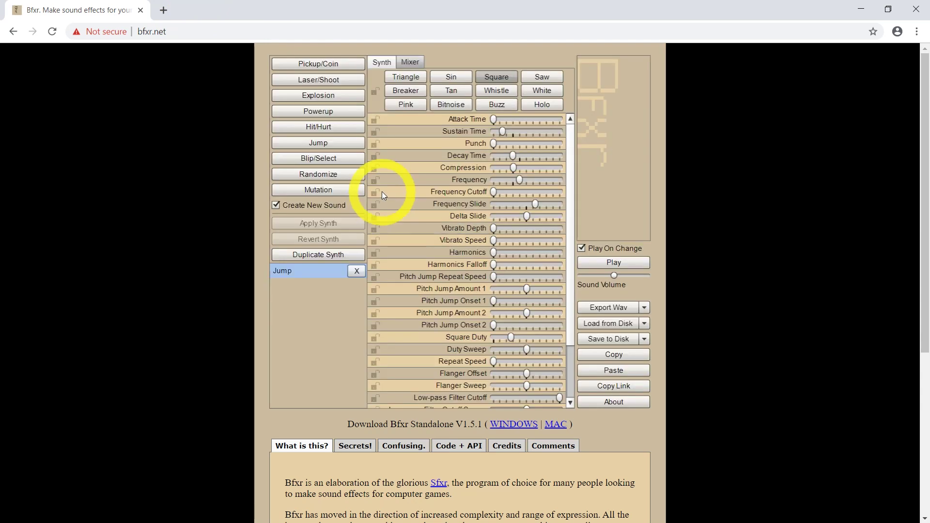
Step: Generate a series of Pickup/Coin sounds in Bfxr and select Pickup_Coin7
left_click(332, 62)
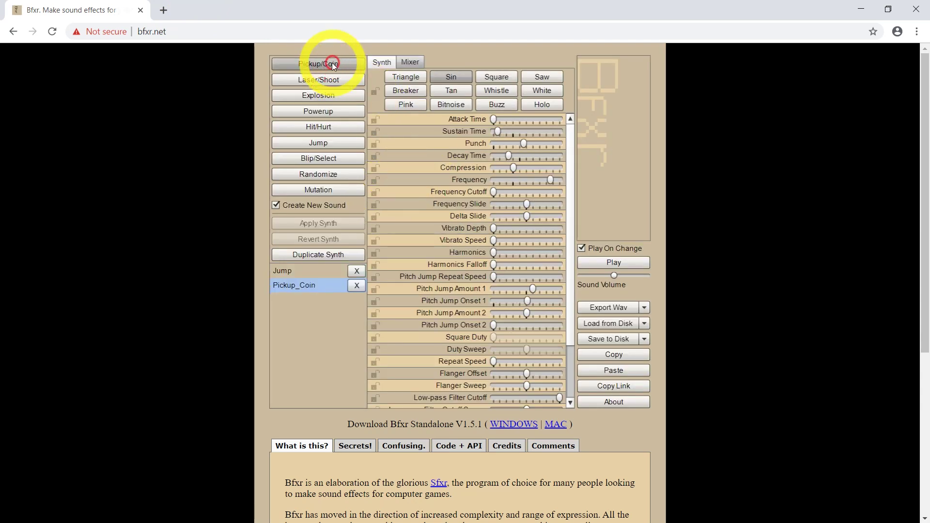
left_click(317, 62)
left_click(316, 63)
left_click(317, 63)
left_click(317, 62)
left_click(317, 63)
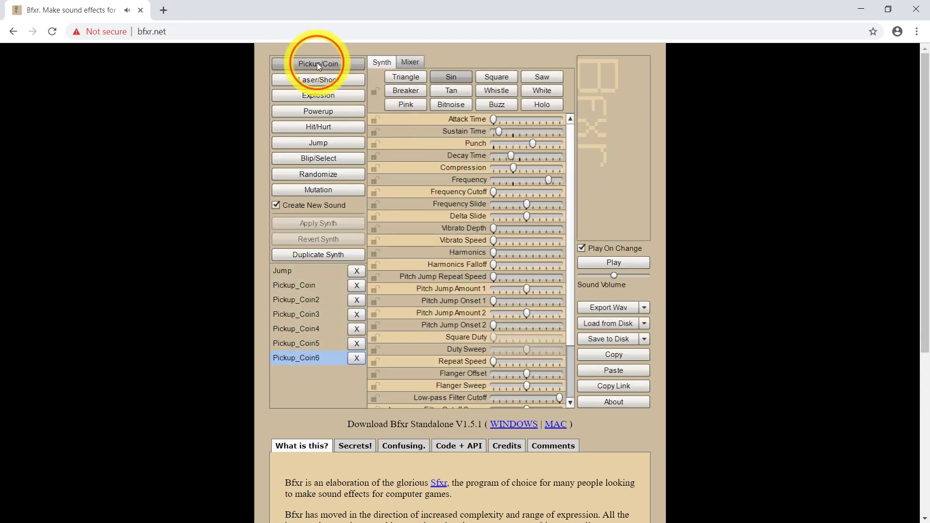
left_click(316, 63)
left_click(317, 63)
left_click(313, 382)
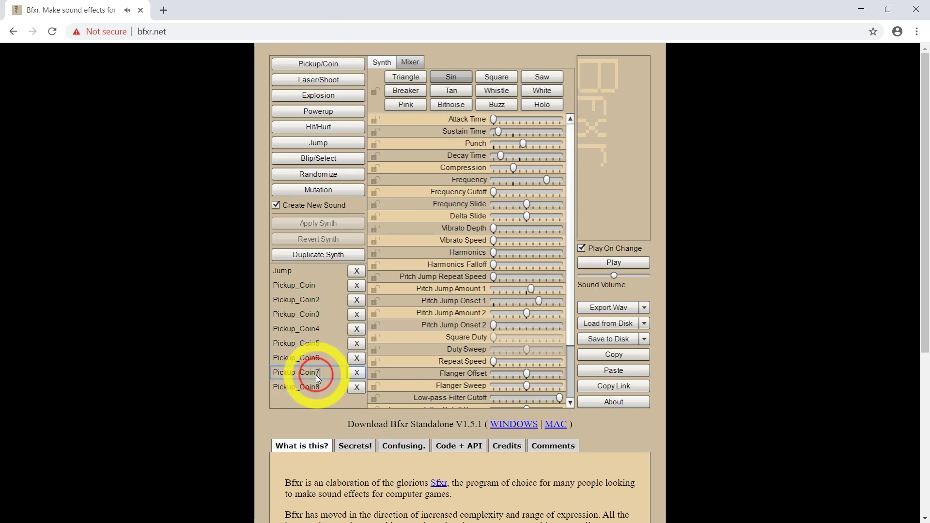
left_click(330, 371)
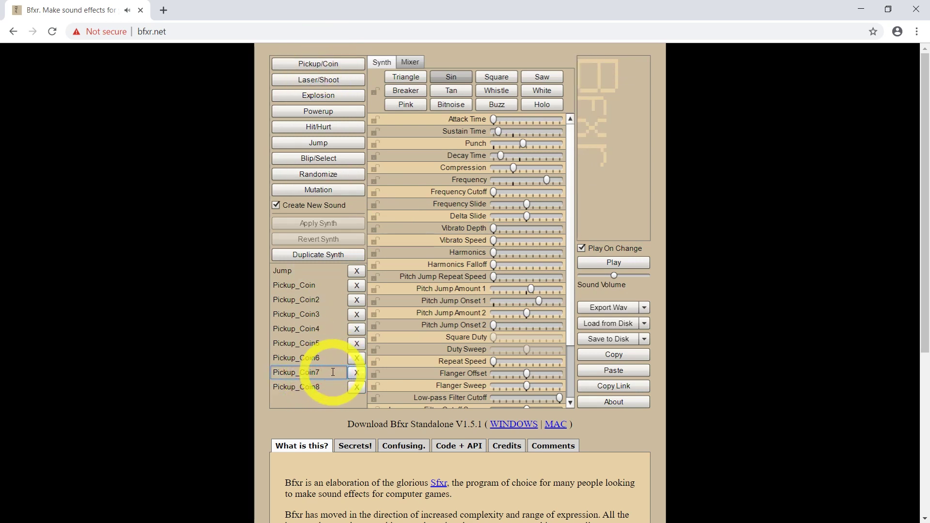
Step: Export the selected pickup sound as a WAV file named coin in the ClickteamTest1 folder
left_click(625, 312)
type("coin")
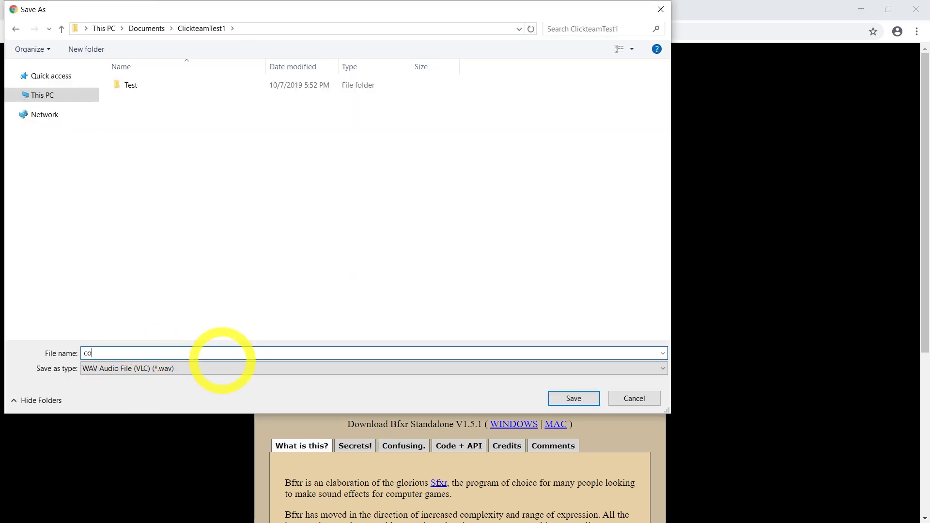
left_click(574, 398)
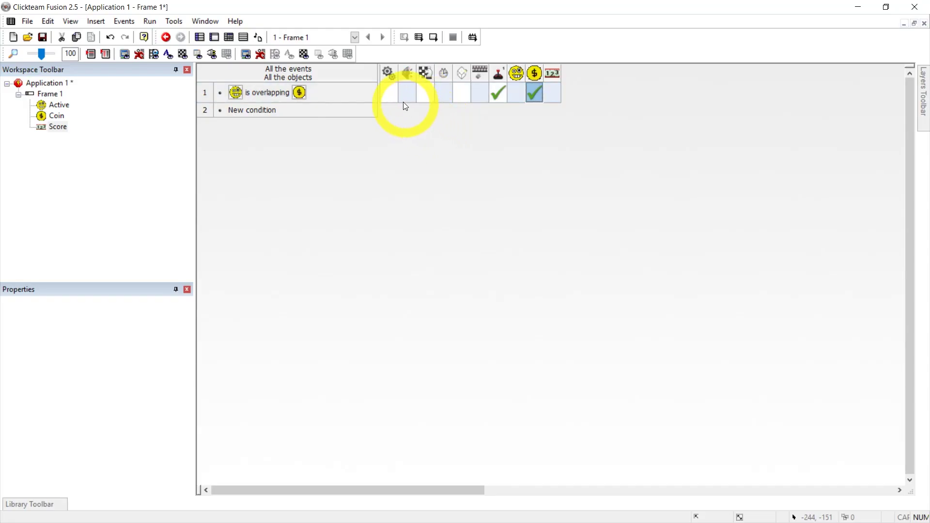
Step: Back in Clickteam Fusion, add a Play Sample action to the overlap event using coin.wav loaded from file
left_click(408, 96)
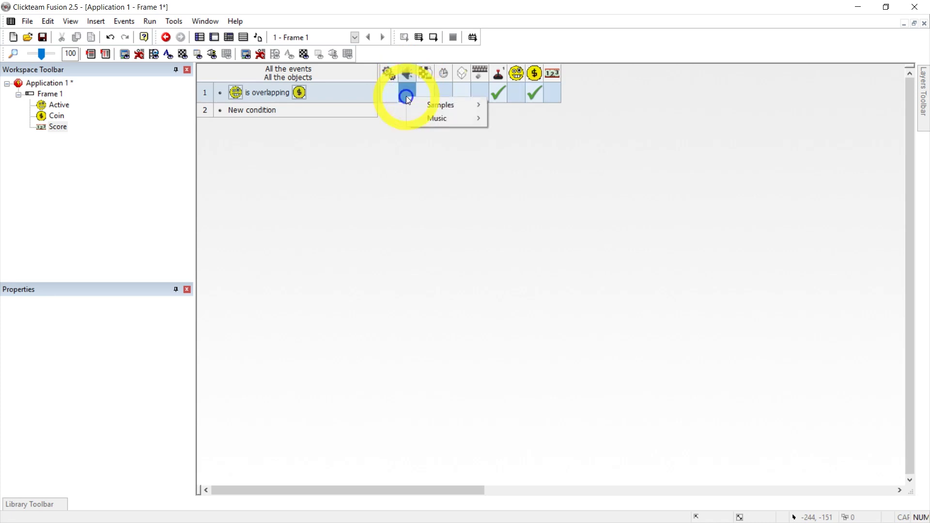
mouse_move(438, 105)
left_click(530, 107)
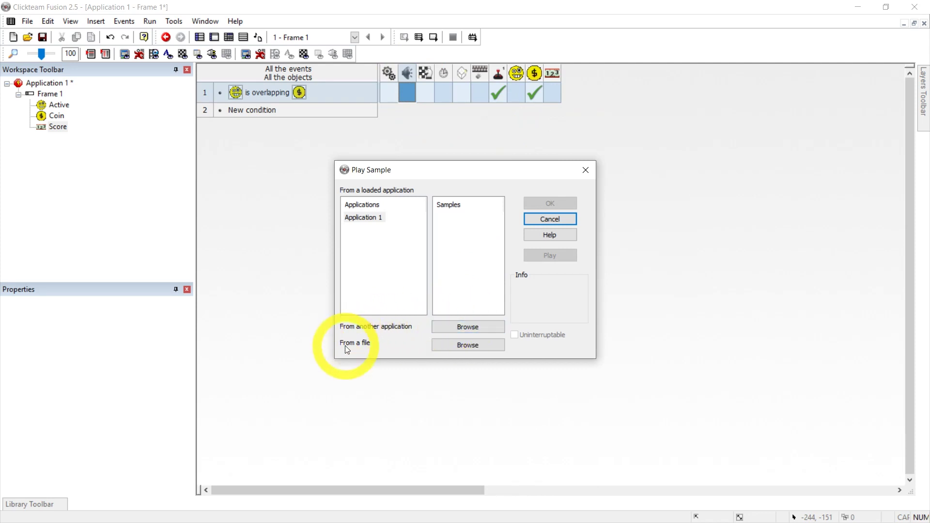
left_click(466, 344)
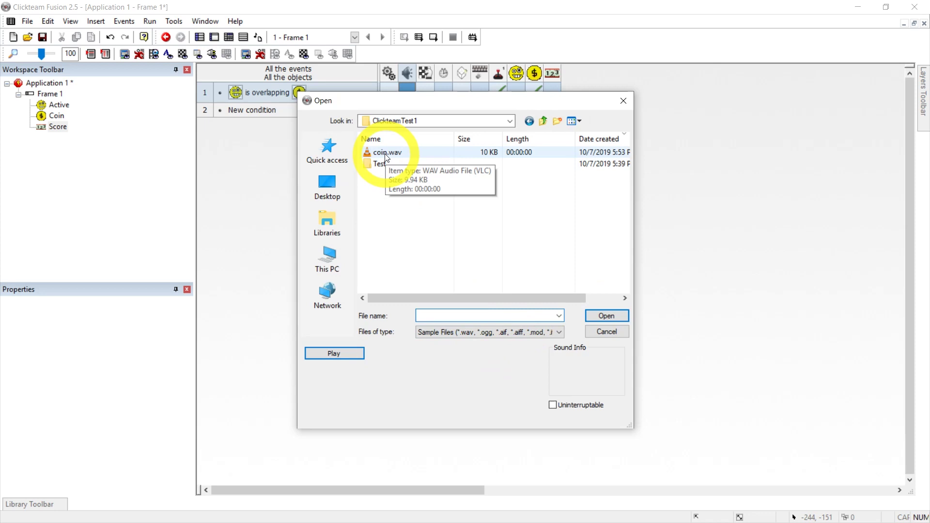
double_click(387, 153)
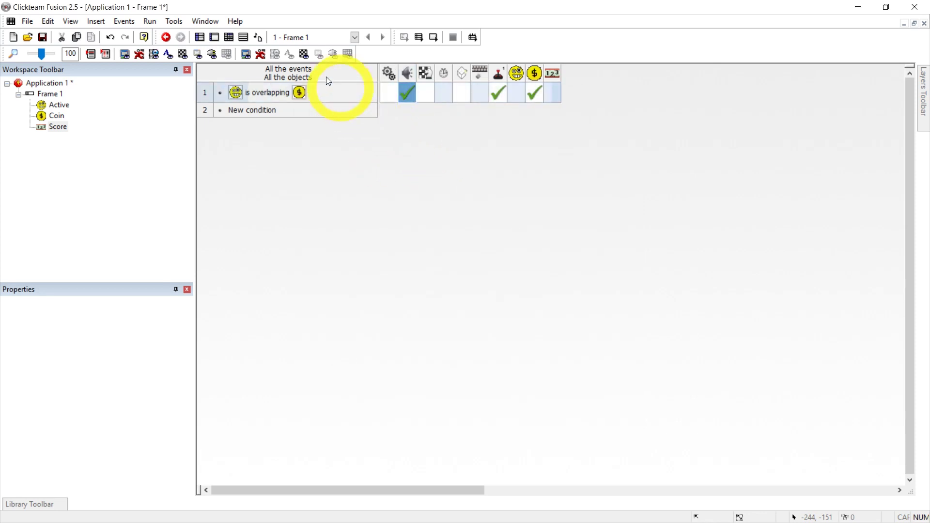
Step: Run the game in the browser and steer the smiley into coins to test the pickup sound
left_click(149, 21)
left_click(172, 78)
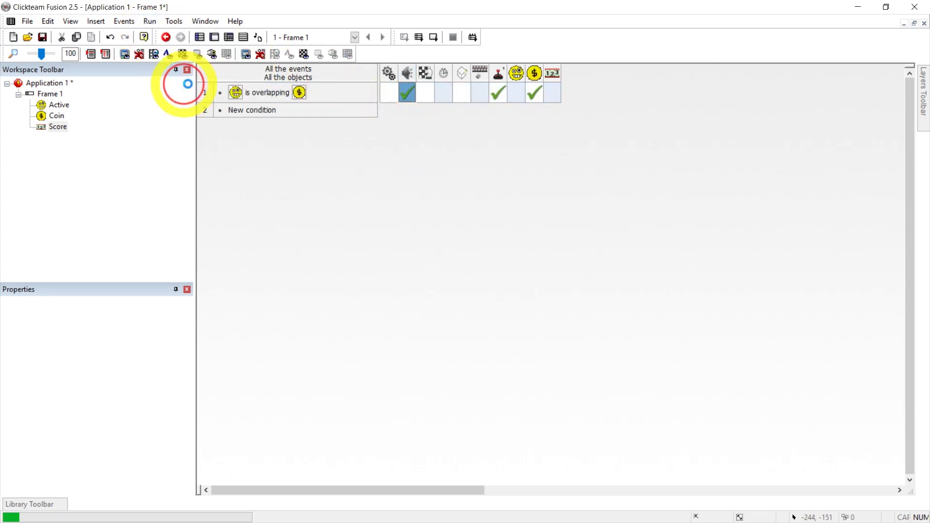
key("Down")
key("Left")
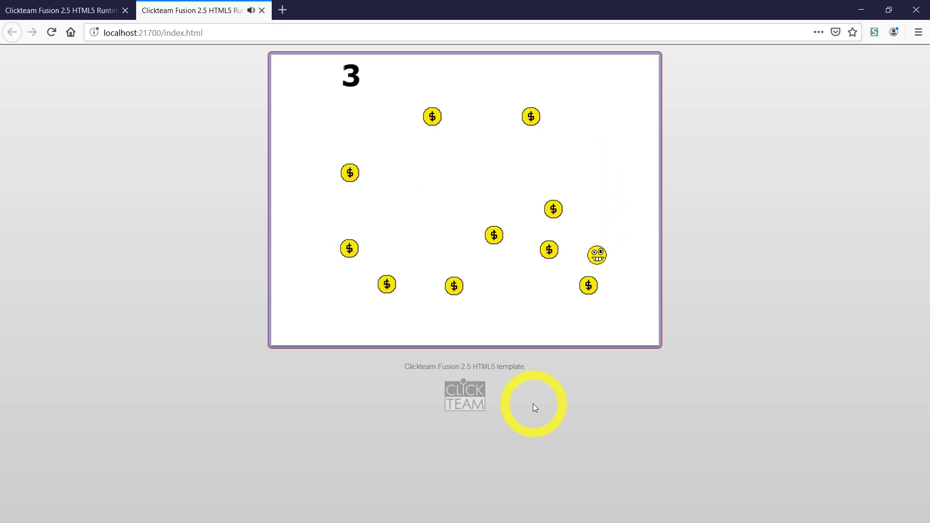
Step: Finish the coin-pickup test by steering the smiley up and down, and switch back to Clickteam Fusion
key("Up")
key("Down")
key("alt+Tab")
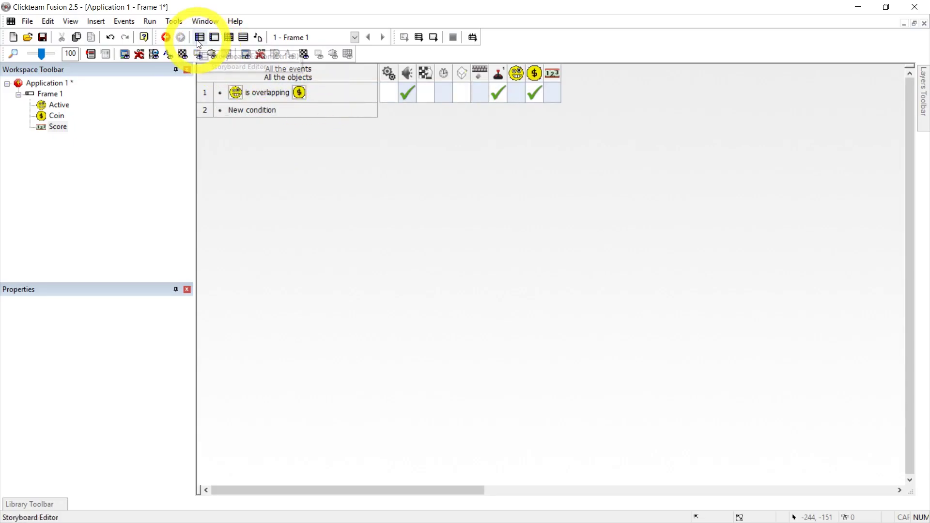
Step: Add a second frame to the application in the Storyboard Editor and open it for editing
left_click(198, 42)
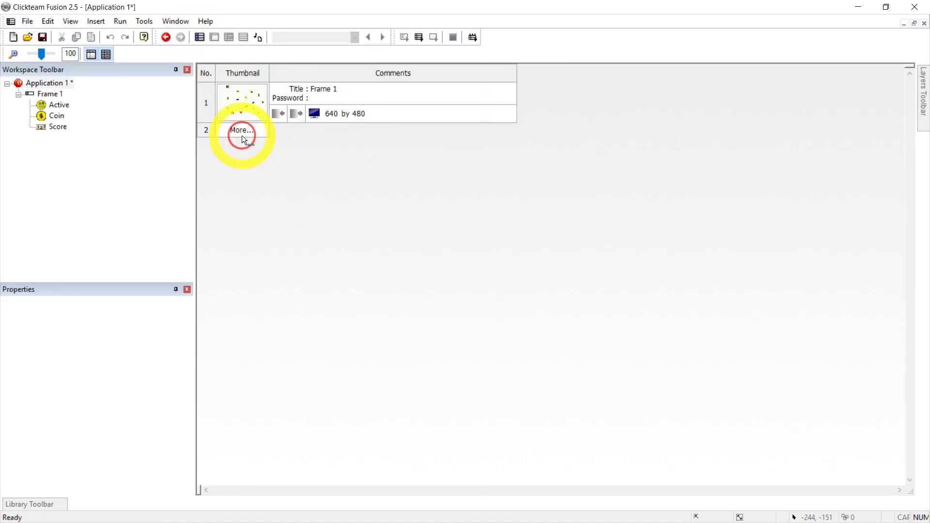
left_click(209, 130)
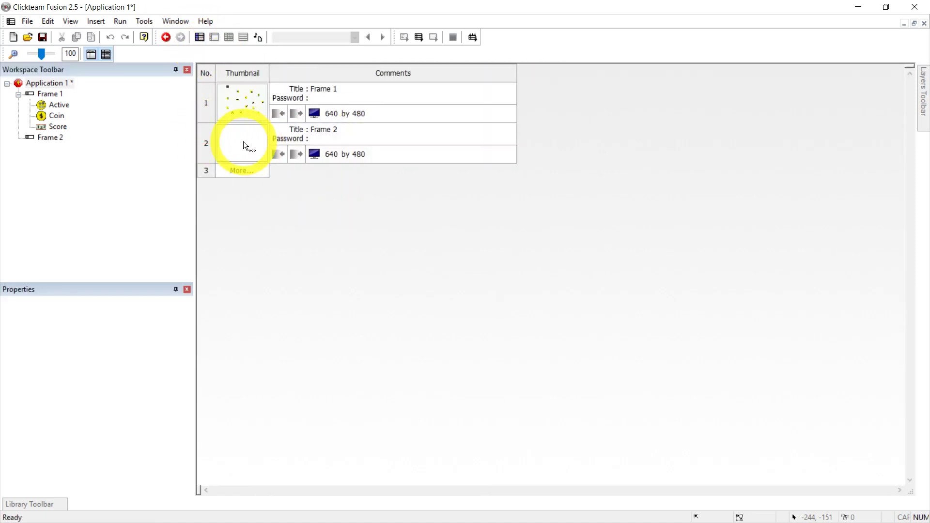
left_click(232, 144)
double_click(231, 143)
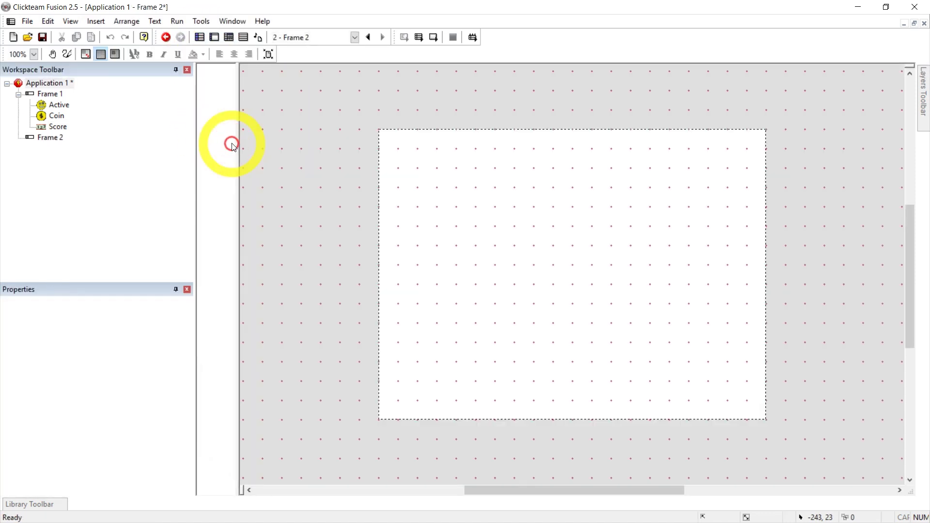
Step: Insert a String object in the upper-middle area of Frame 2
right_click(436, 266)
left_click(516, 20)
type("te")
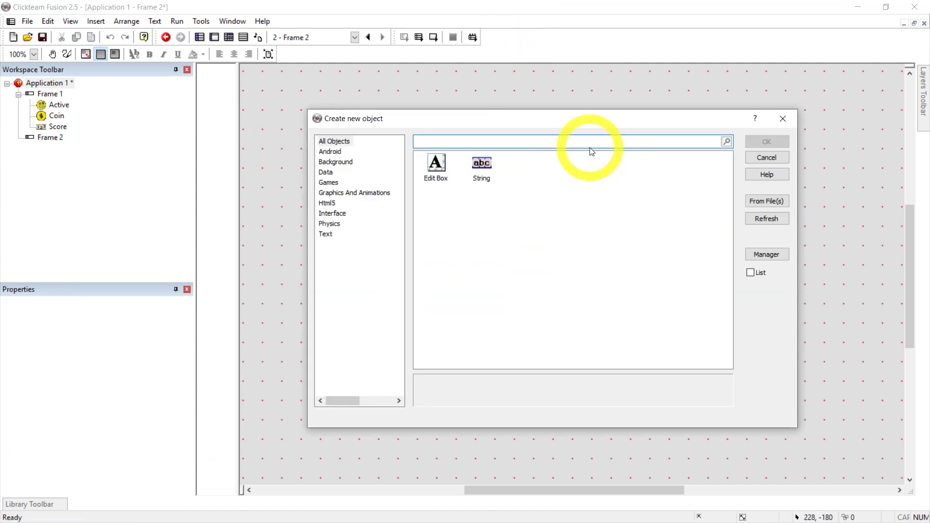
type("xt")
double_click(481, 160)
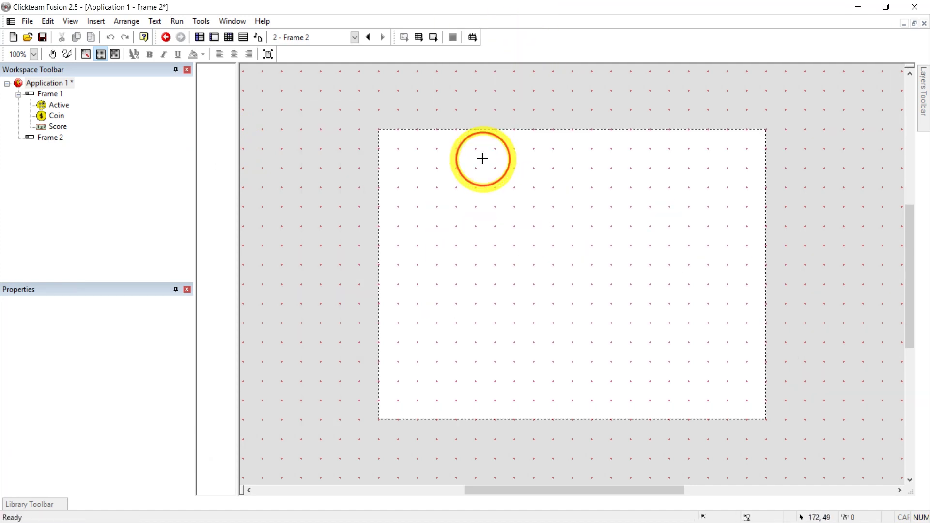
left_click(480, 208)
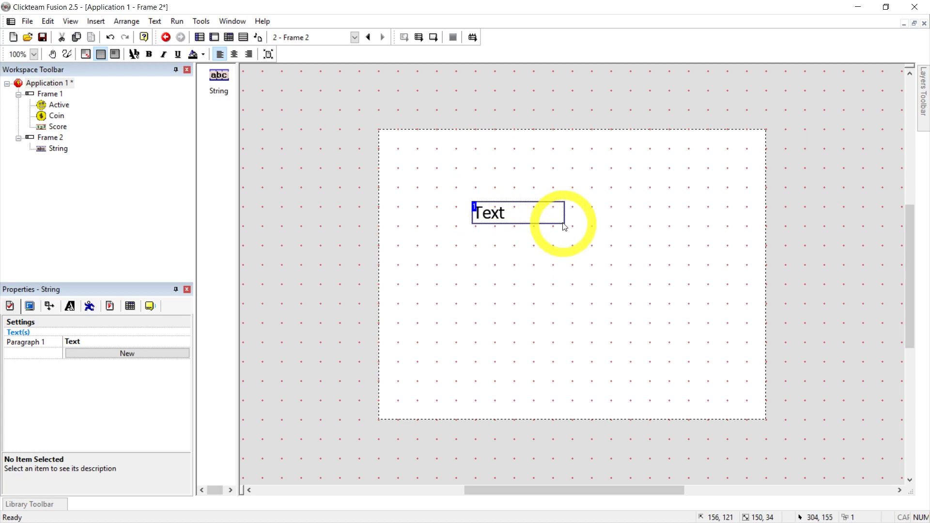
Step: Change the String object's text to "YOU WIN!" and move it to about the center of the frame
left_click(505, 214)
double_click(504, 213)
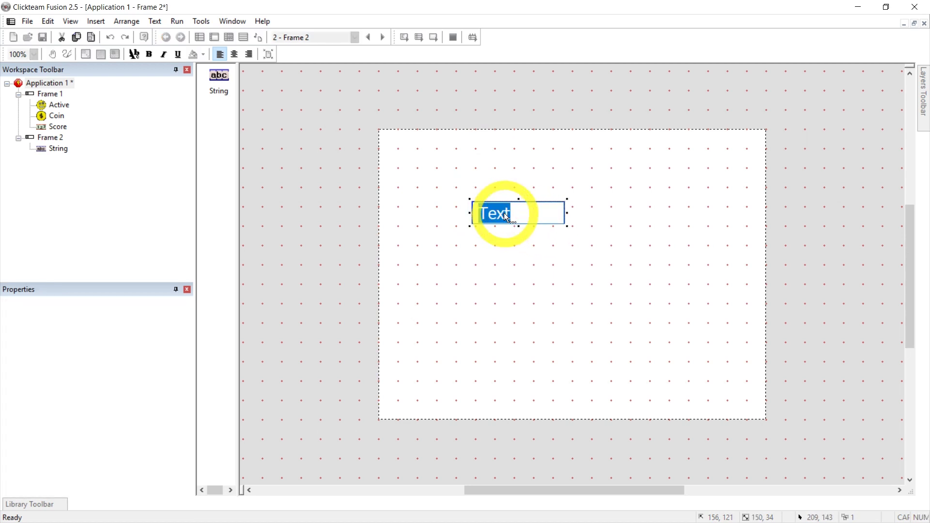
type("YOU WIN!")
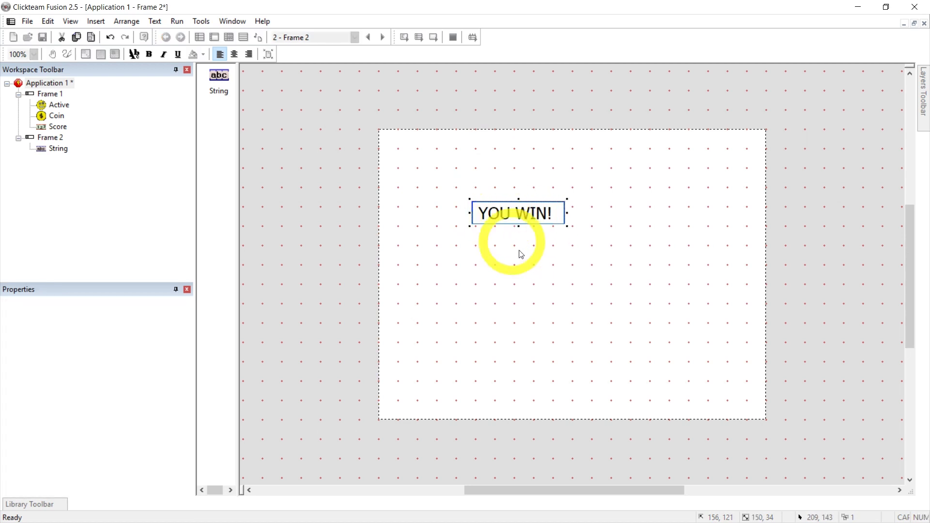
left_click(525, 240)
left_click_drag(516, 215, 571, 266)
left_click(539, 203)
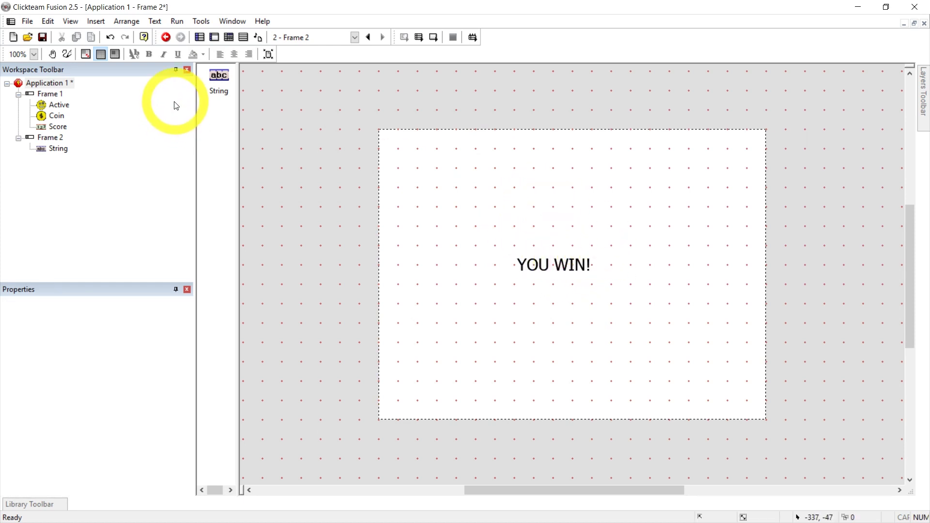
Step: Open Frame 1 and rename it to Game
left_click(47, 94)
double_click(47, 96)
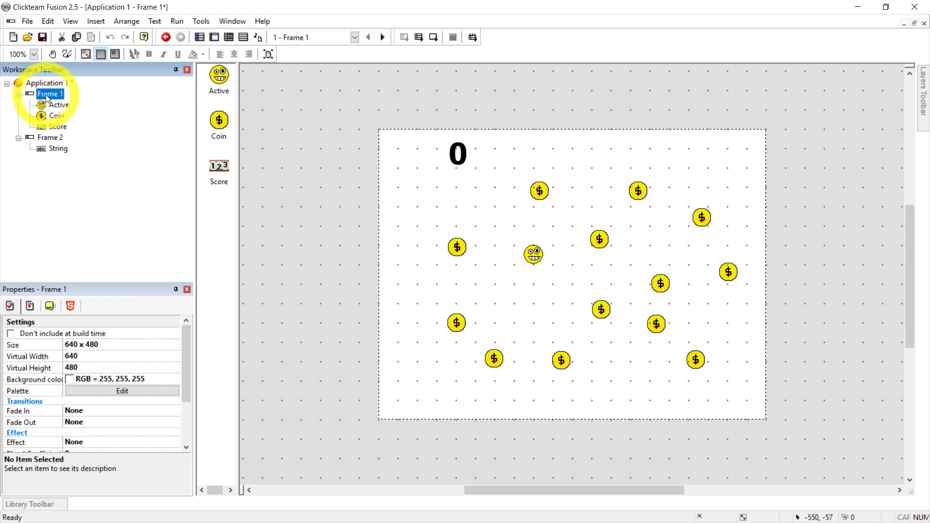
left_click(78, 104)
double_click(55, 96)
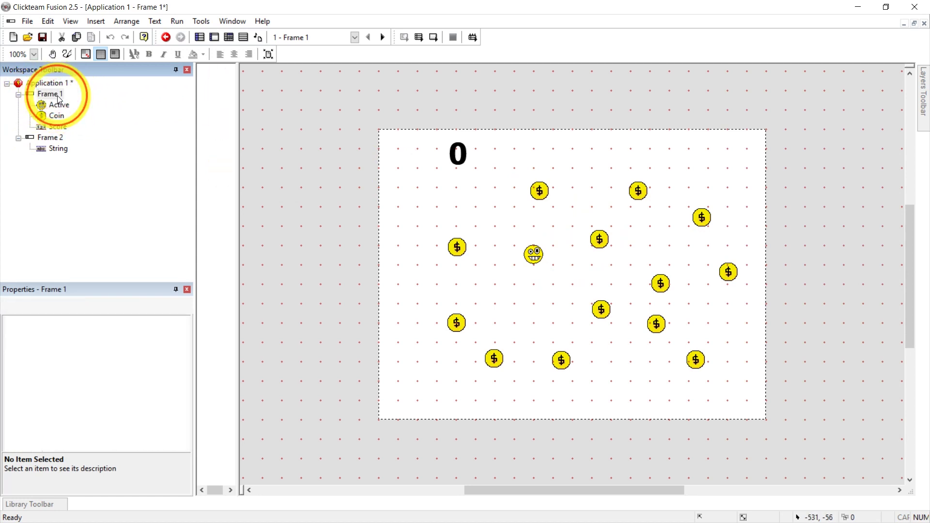
right_click(51, 95)
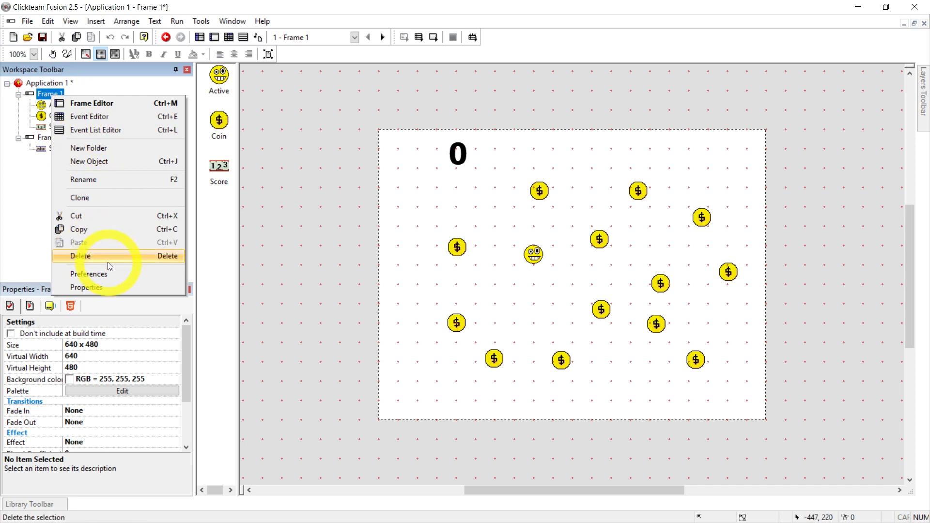
left_click(119, 182)
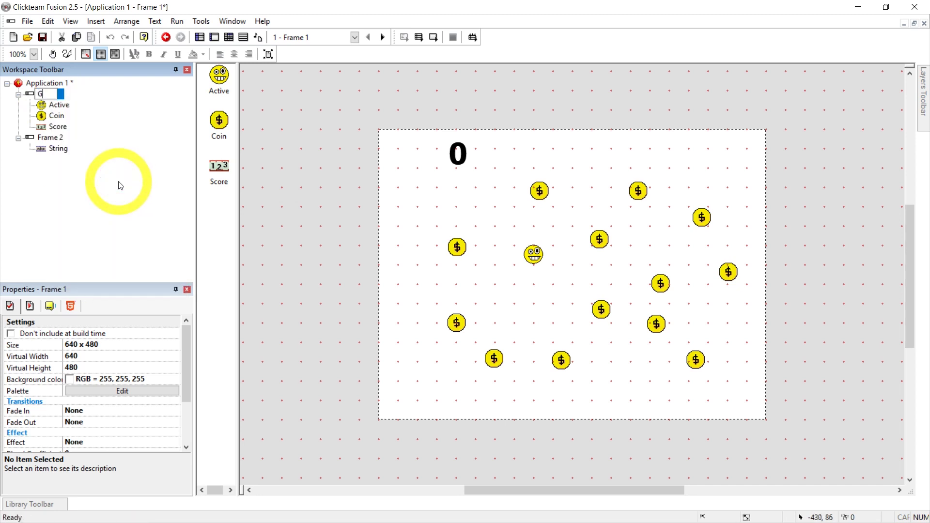
Step: Rename Frame 2 to GameEnd
left_click(48, 137)
right_click(51, 138)
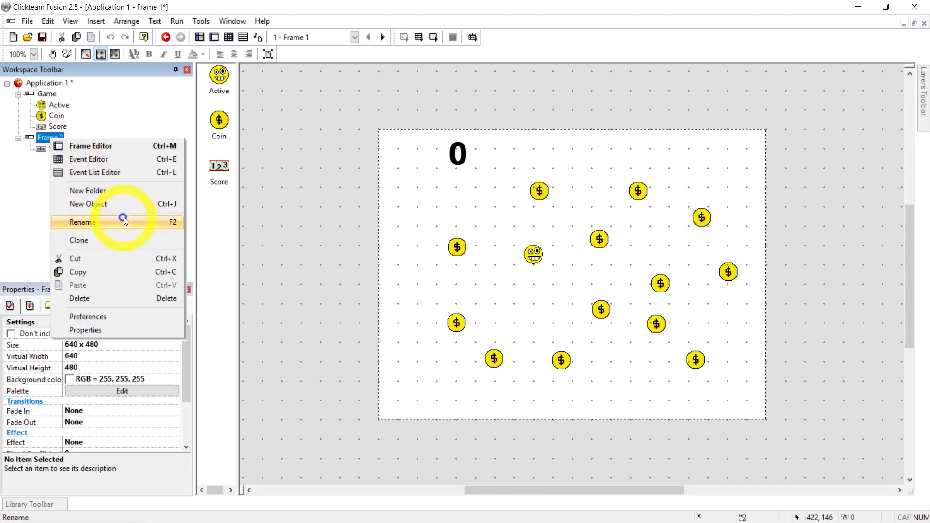
left_click(120, 223)
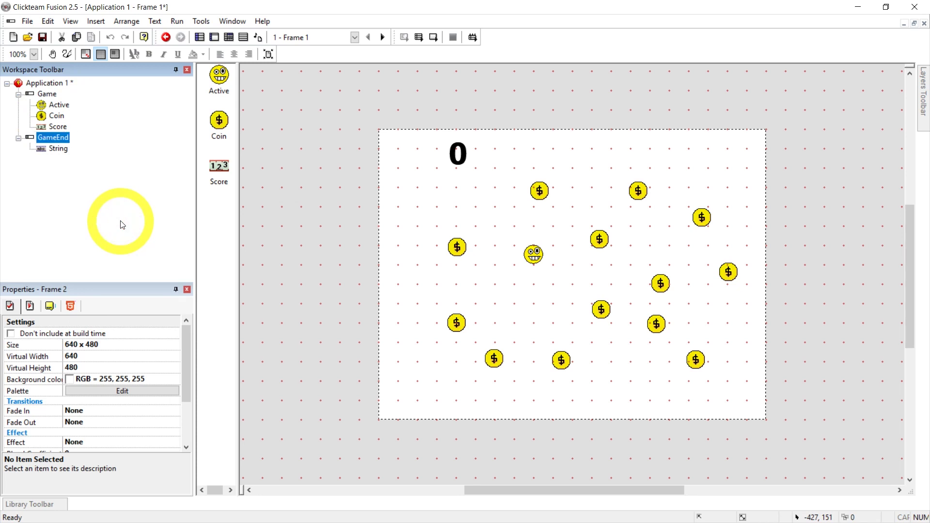
Step: Place two more coins in the Game frame, one near its upper-left corner and one near its lower-left corner
left_click(457, 247)
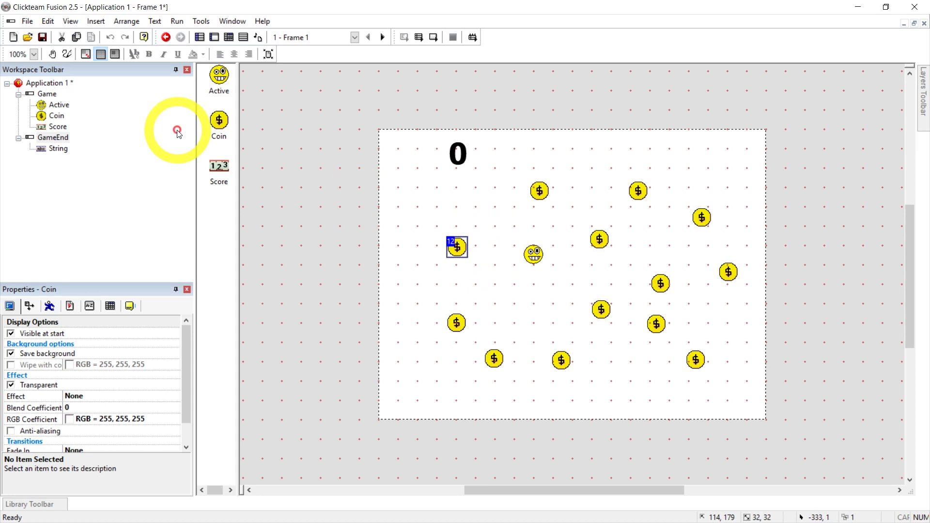
left_click_drag(231, 134, 446, 384)
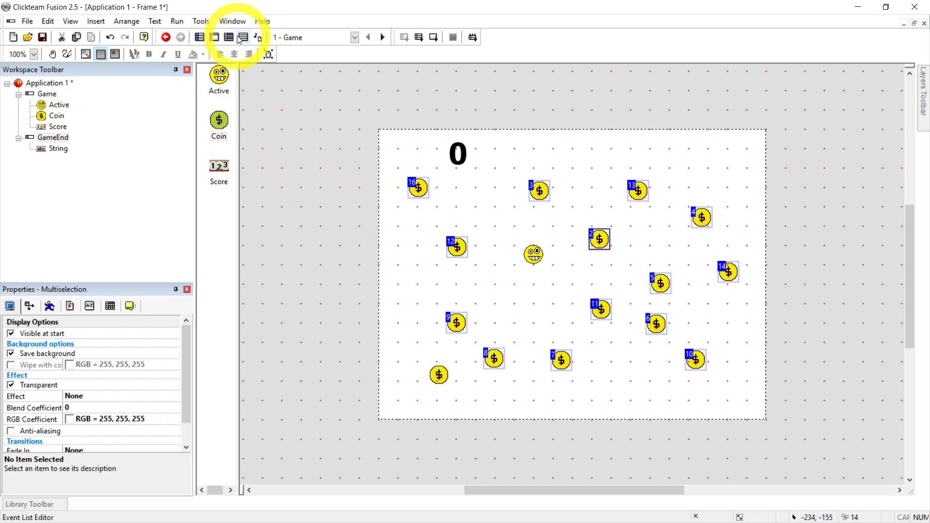
Step: Create an event in the Game frame that goes to the next frame when player 1's score is greater than or equal to 15
left_click(230, 38)
left_click(320, 109)
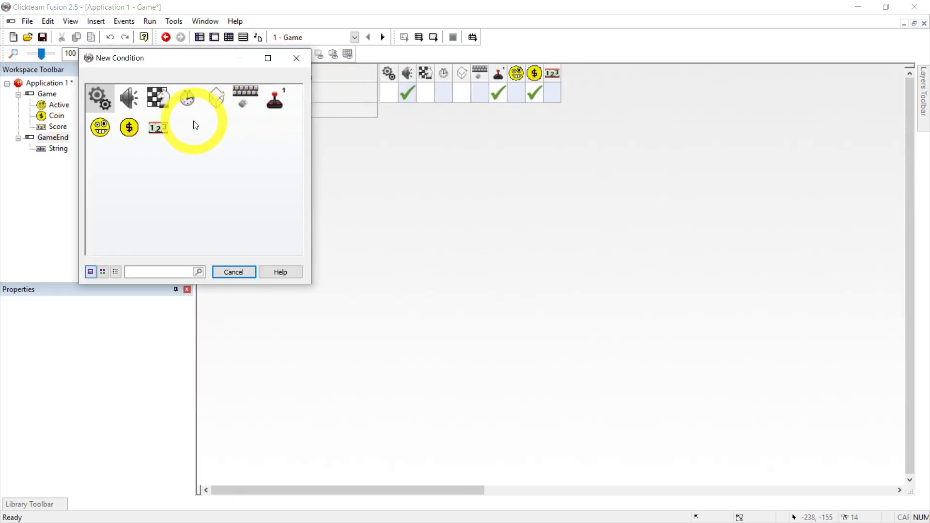
left_click(275, 104)
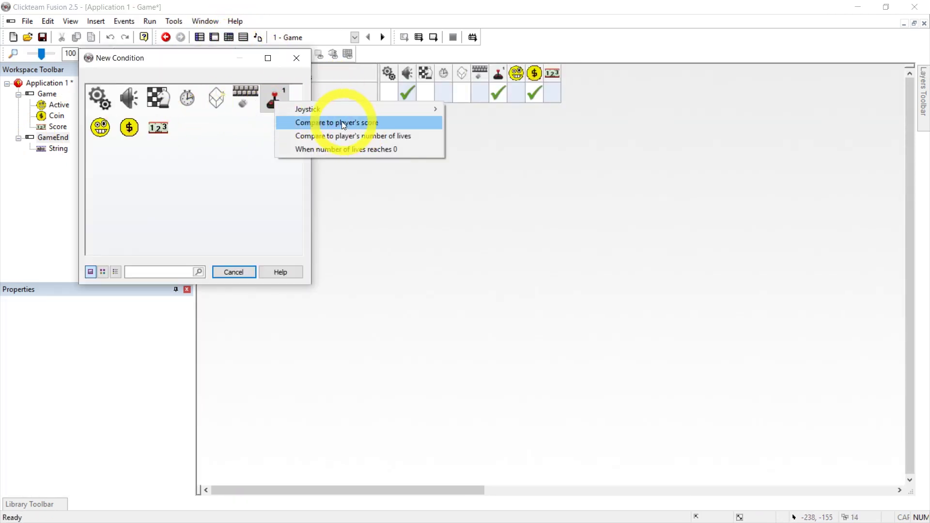
left_click(383, 127)
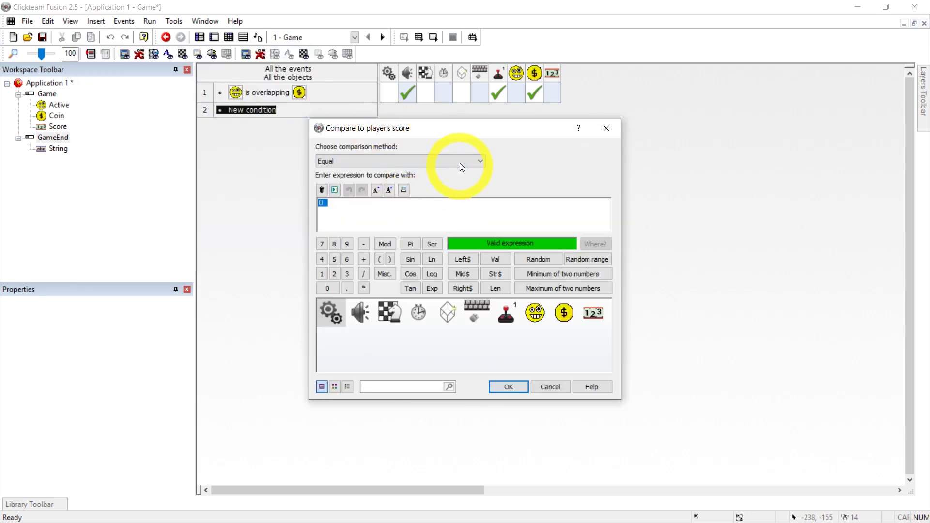
left_click(419, 161)
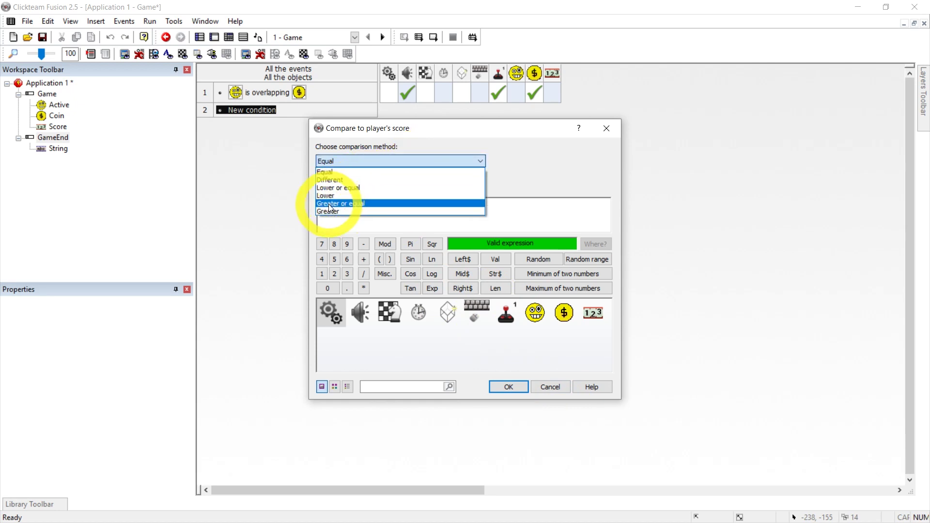
left_click(357, 204)
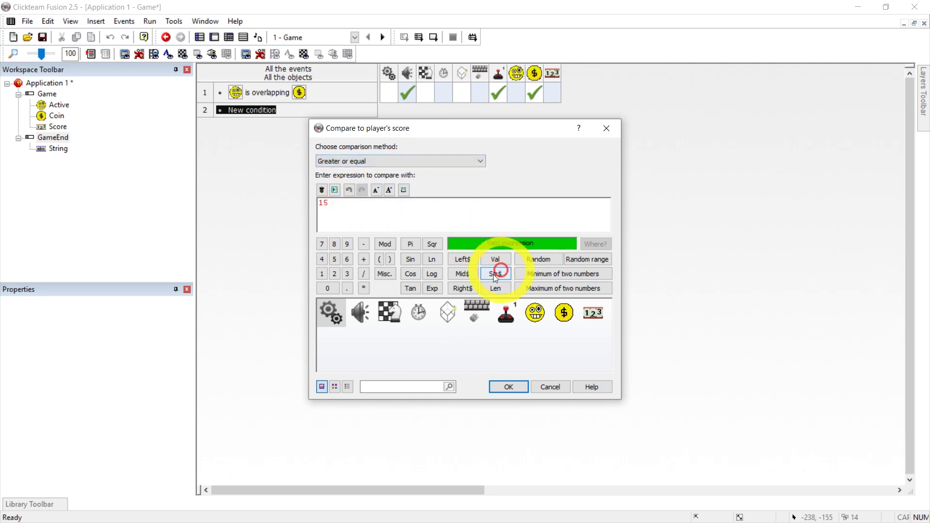
left_click(508, 386)
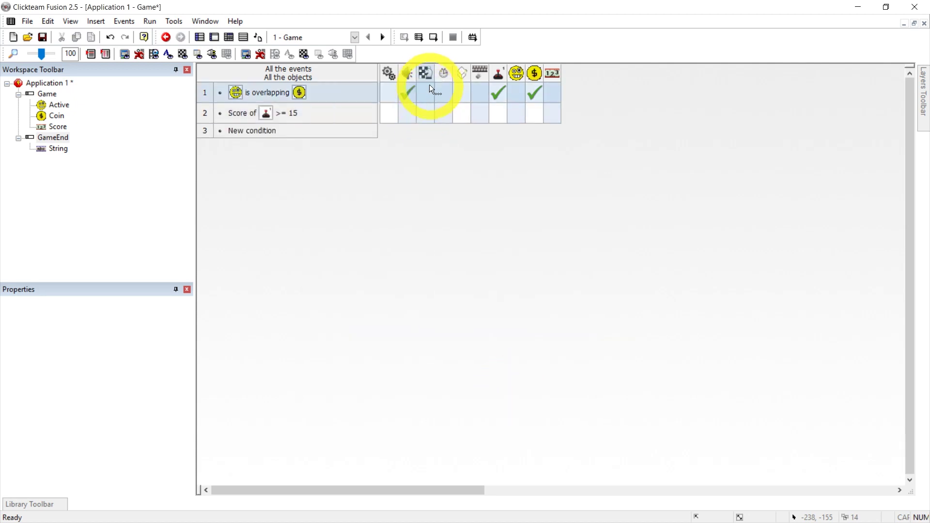
left_click(426, 115)
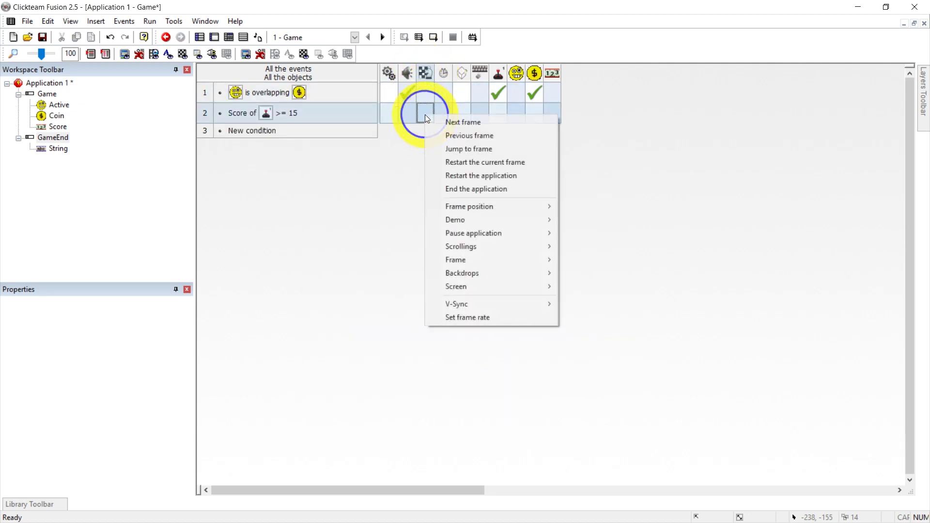
left_click(461, 125)
Step: Run the game in the browser, collect all the coins to test the win screen, and close the game's tab
left_click(173, 22)
mouse_move(154, 22)
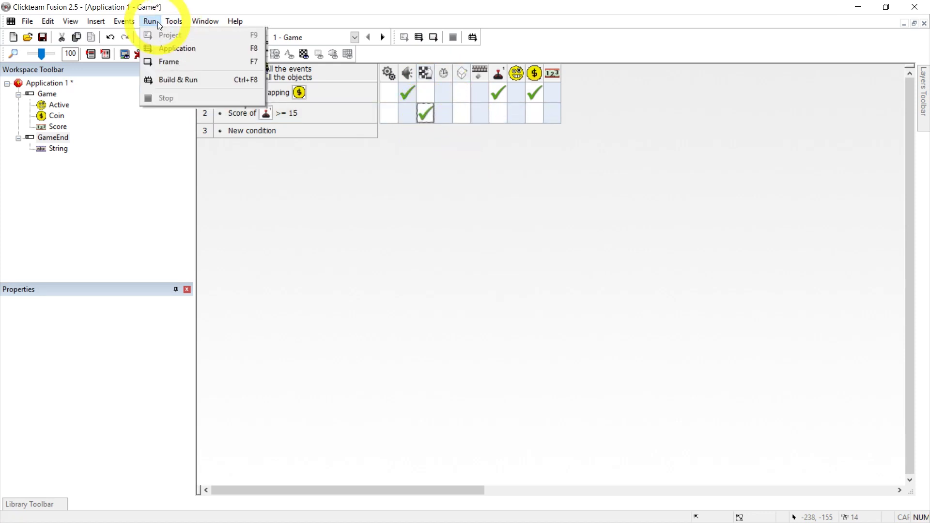
left_click(168, 62)
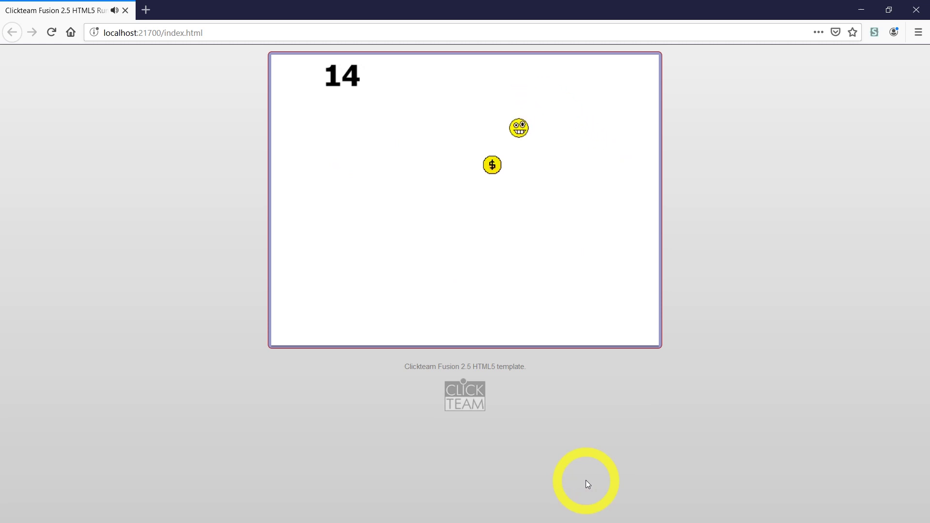
key("Right")
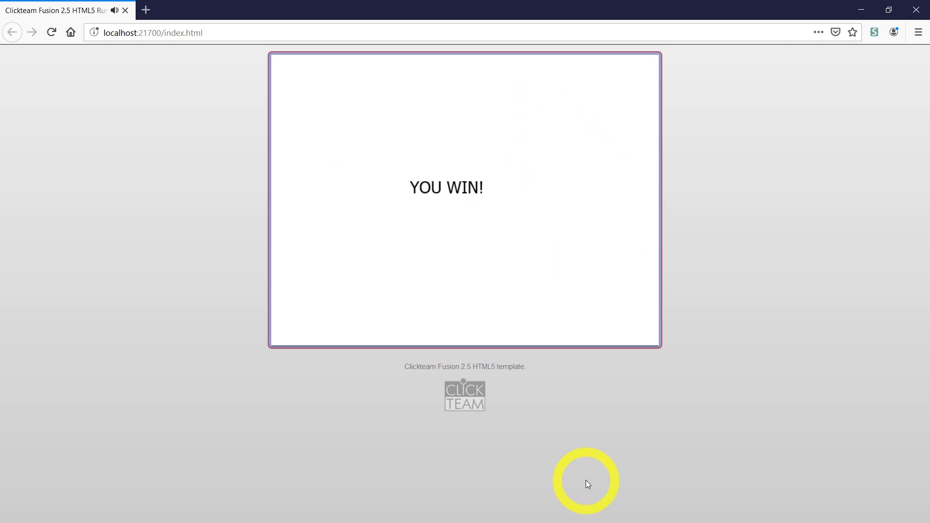
left_click(125, 10)
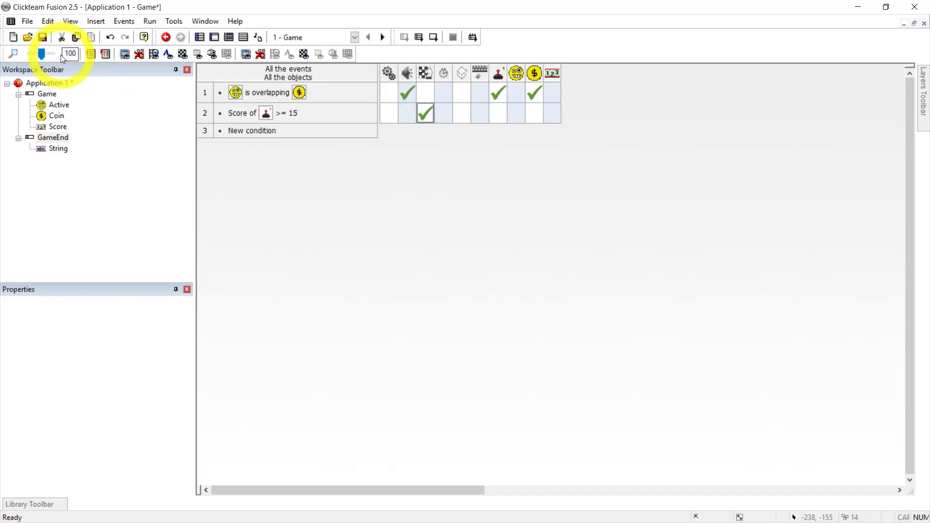
Step: Build the application
left_click(27, 21)
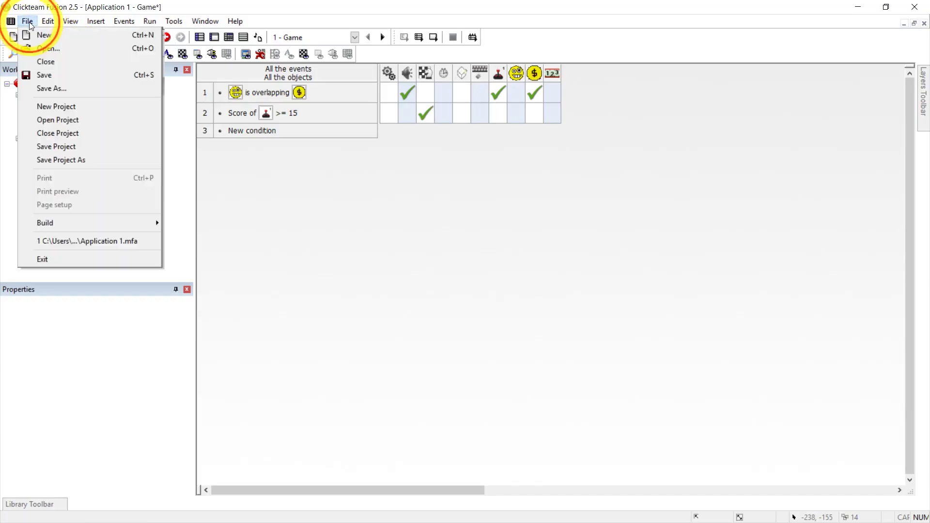
mouse_move(155, 223)
left_click(208, 241)
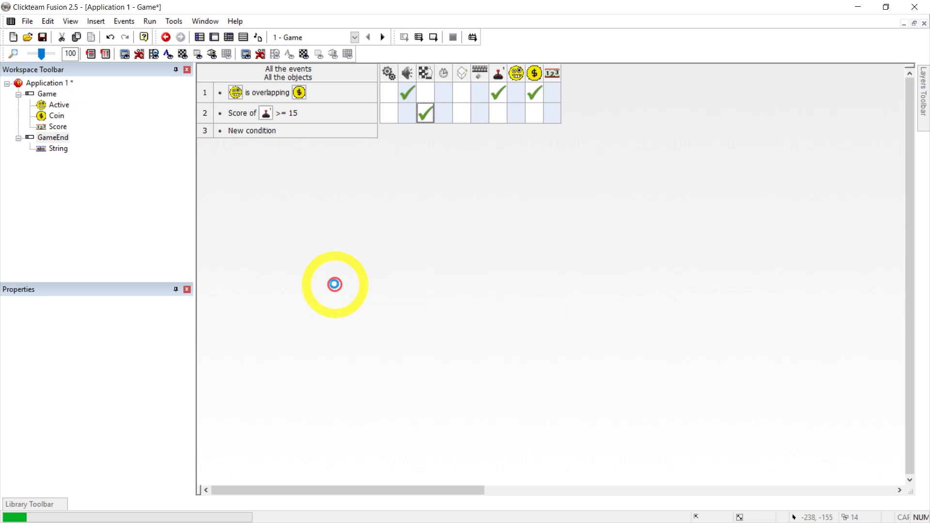
left_click(334, 284)
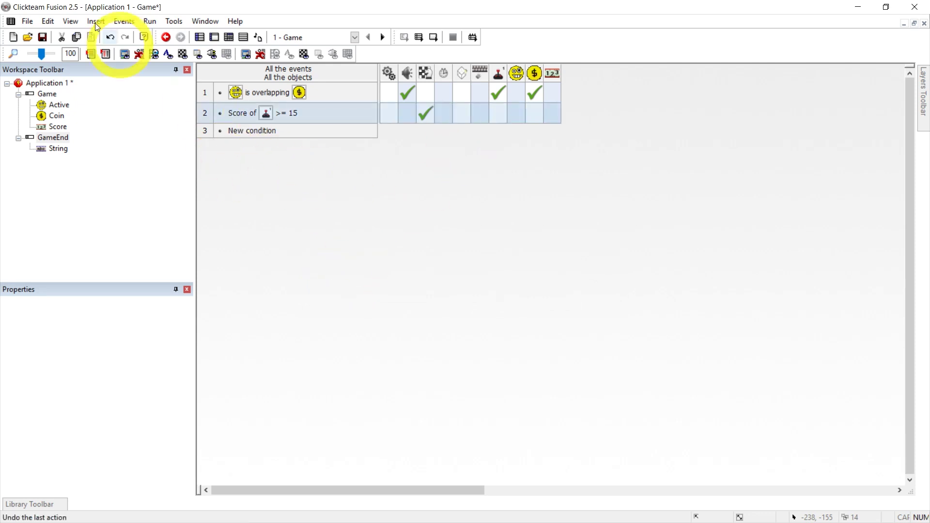
Step: Save the application as Game1 in the ClickteamFusionTest1 folder
left_click(27, 21)
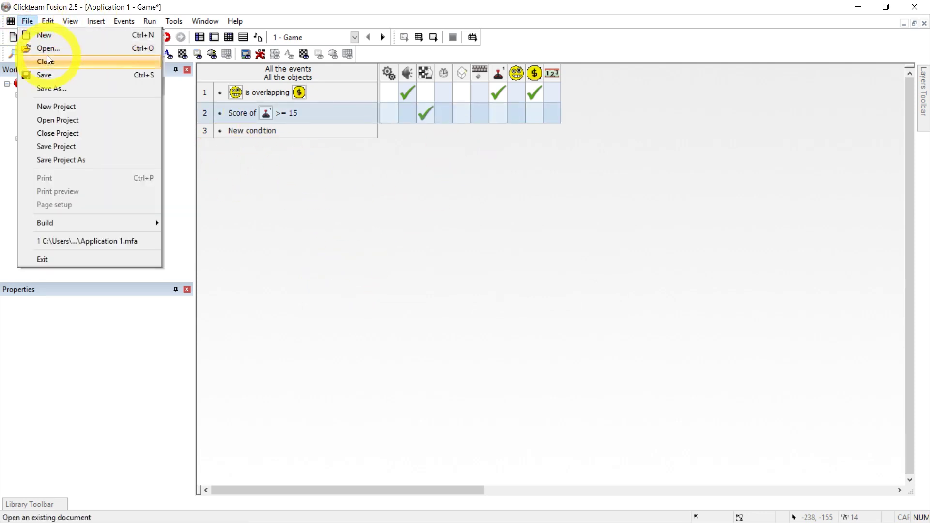
left_click(49, 75)
left_click(440, 333)
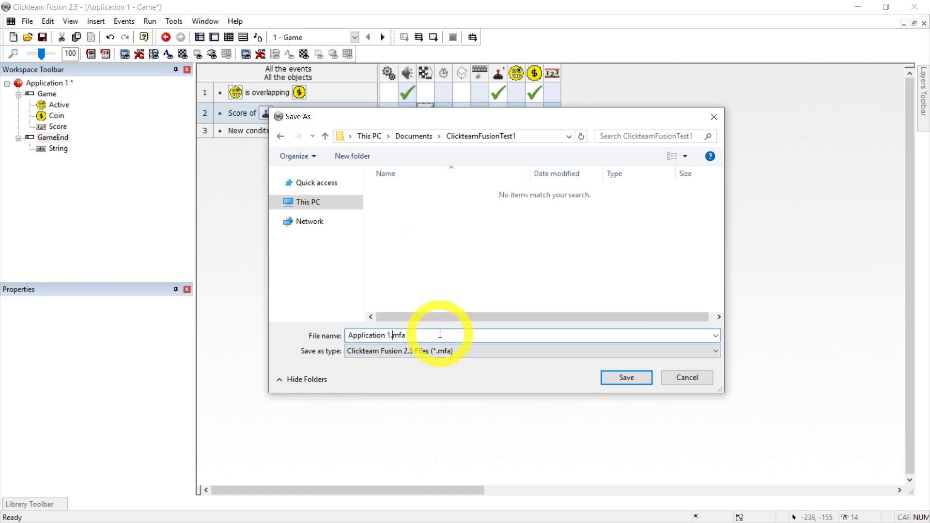
type("Game1")
key("Return")
Step: Switch to File Explorer and examine the exported Test folder in ClickteamTest1, including the audio files in its resources subfolder
left_click(352, 214)
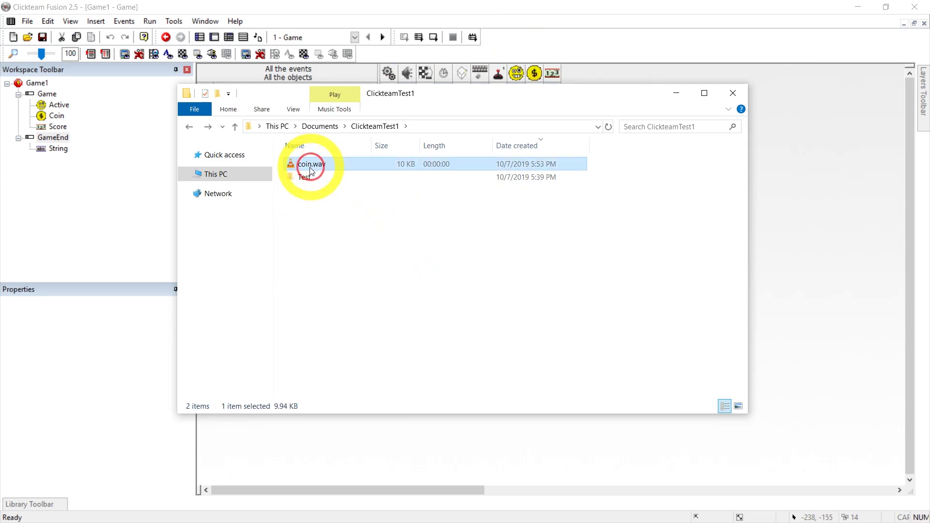
double_click(303, 177)
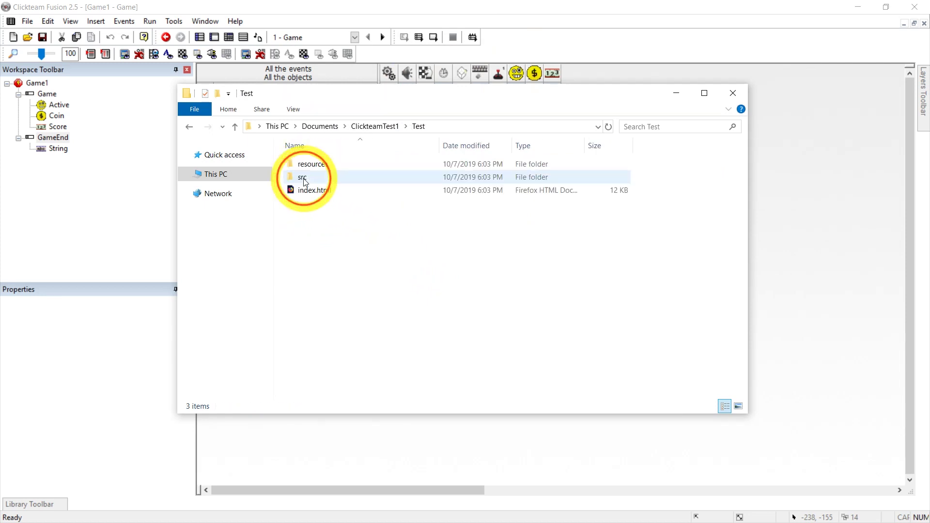
left_click(313, 190)
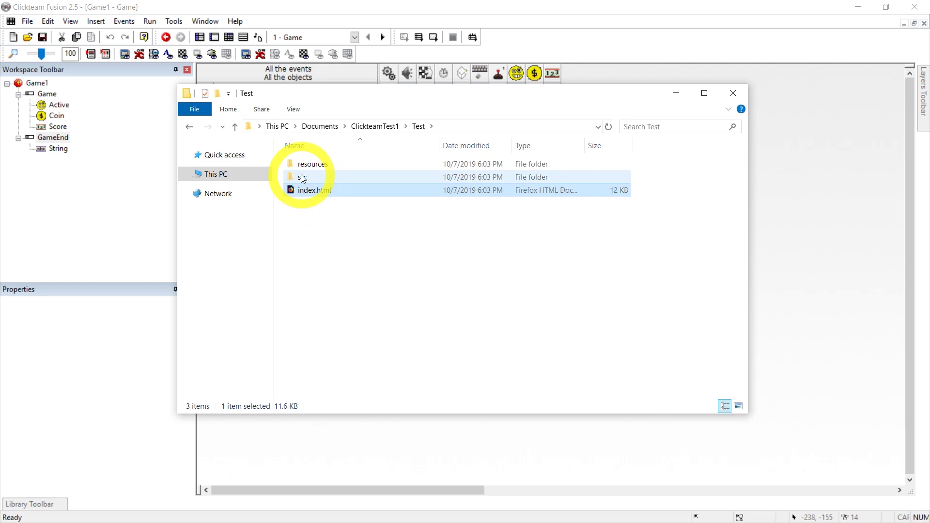
left_click(311, 163)
double_click(325, 166)
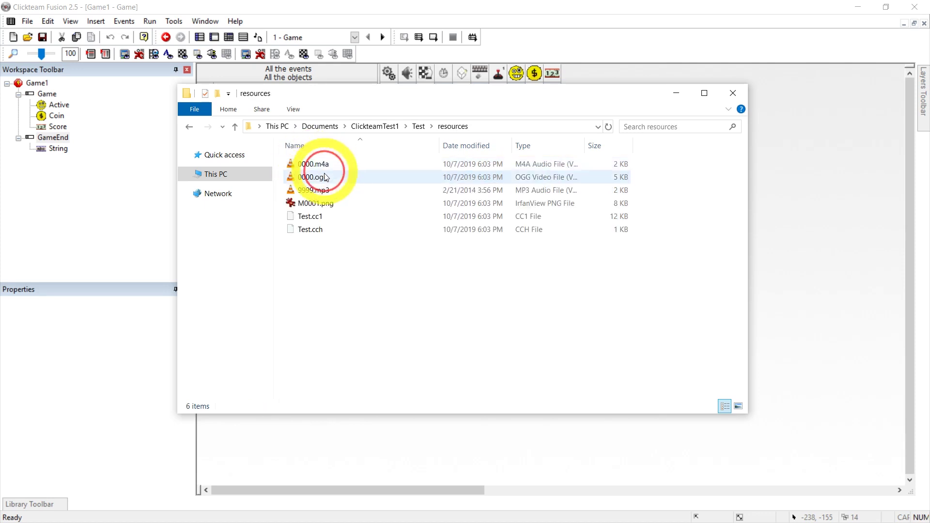
left_click(329, 169)
left_click(331, 179)
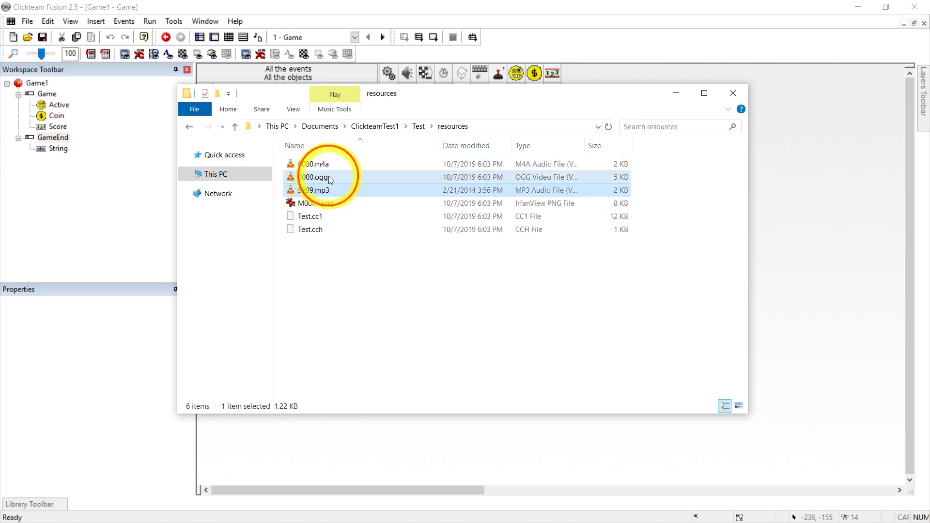
Step: View the M0001.png sprite image from the resources folder and close the image viewer
left_click(333, 206)
double_click(333, 207)
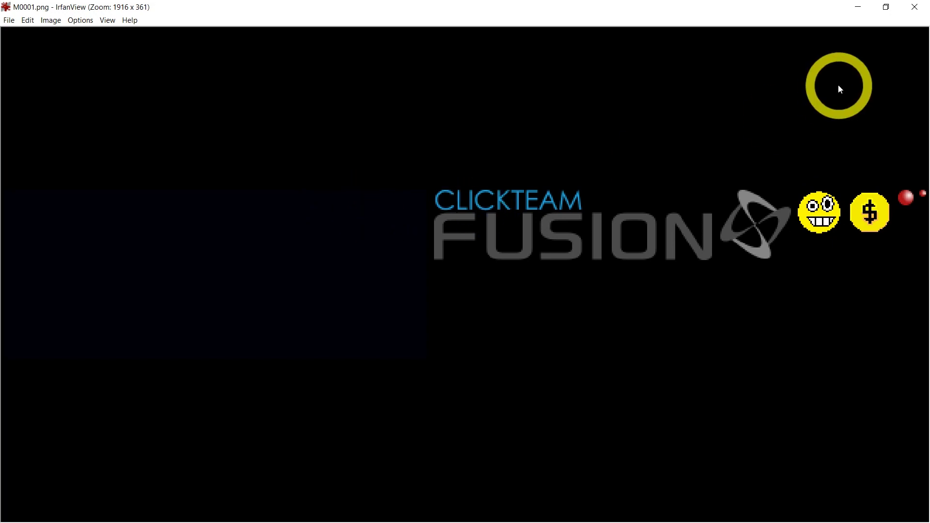
left_click(915, 8)
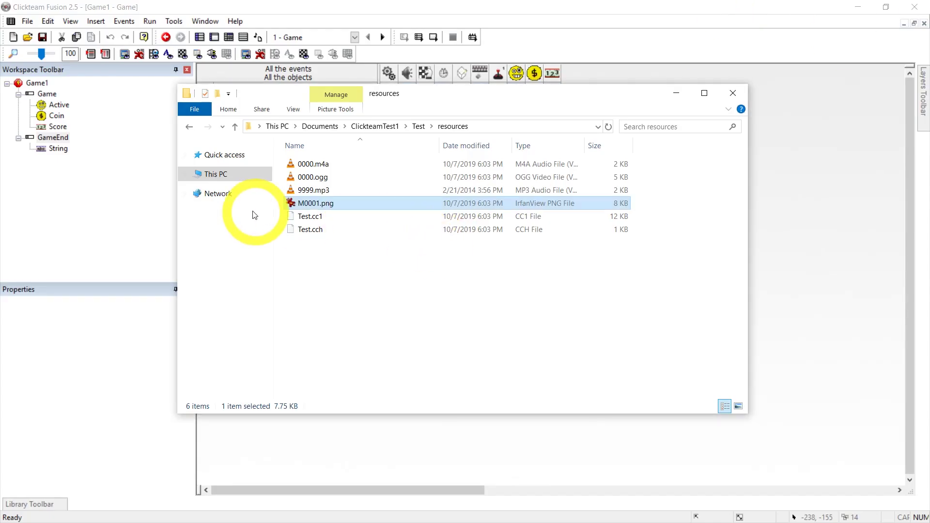
double_click(332, 203)
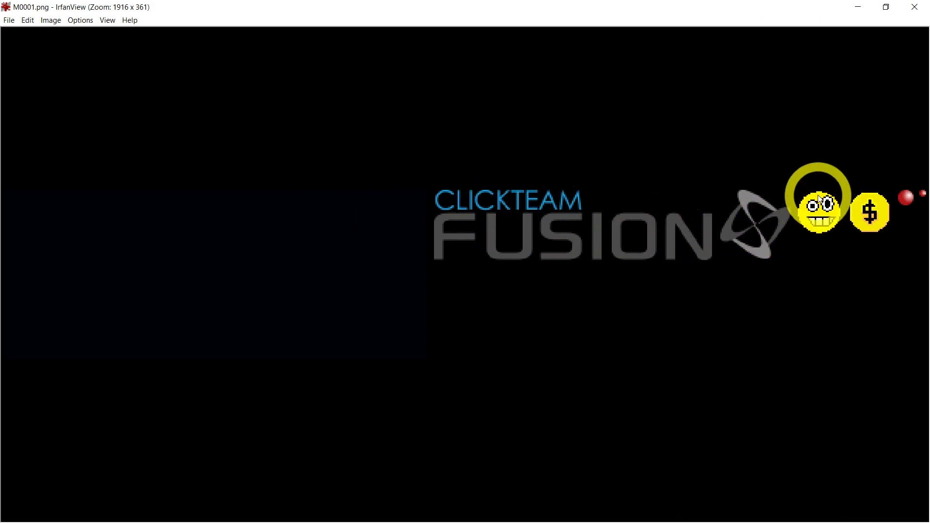
key("Escape")
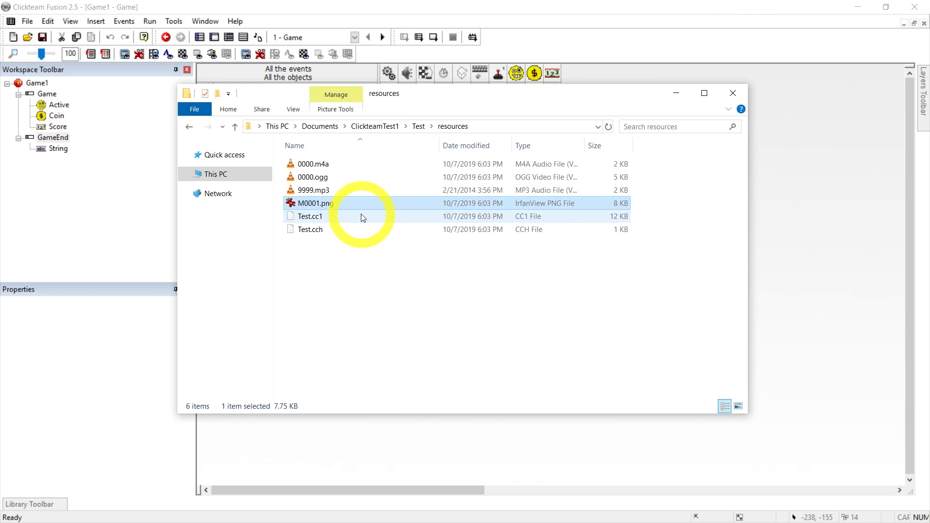
Step: Check the Test.cc1 and Test.cch files, and look into the export's src folder before returning to the Test folder
left_click(362, 217)
left_click(363, 232)
key("BackSpace")
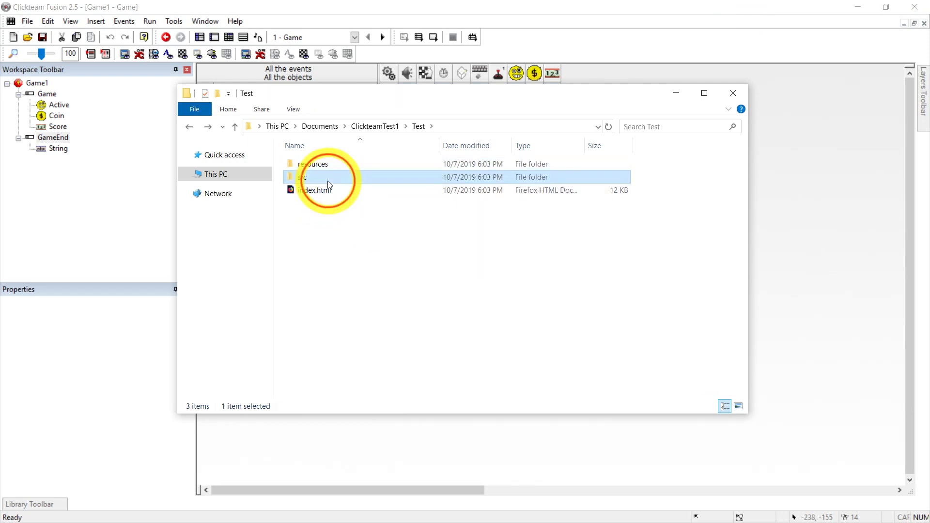
double_click(330, 177)
key("alt+Left")
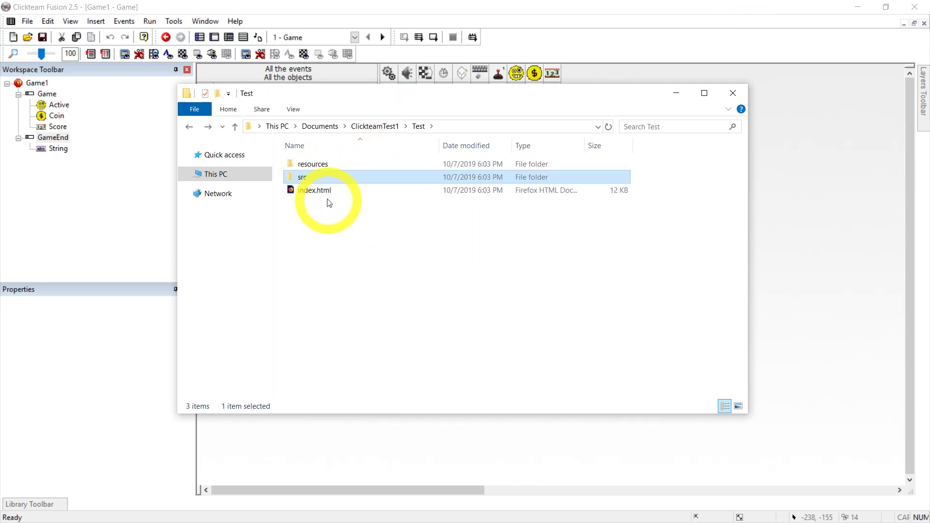
key("alt+Left")
double_click(305, 177)
Step: Compress the resources folder, src folder and index.html into Test.zip with 7-Zip
left_click_drag(388, 248, 311, 162)
right_click(304, 191)
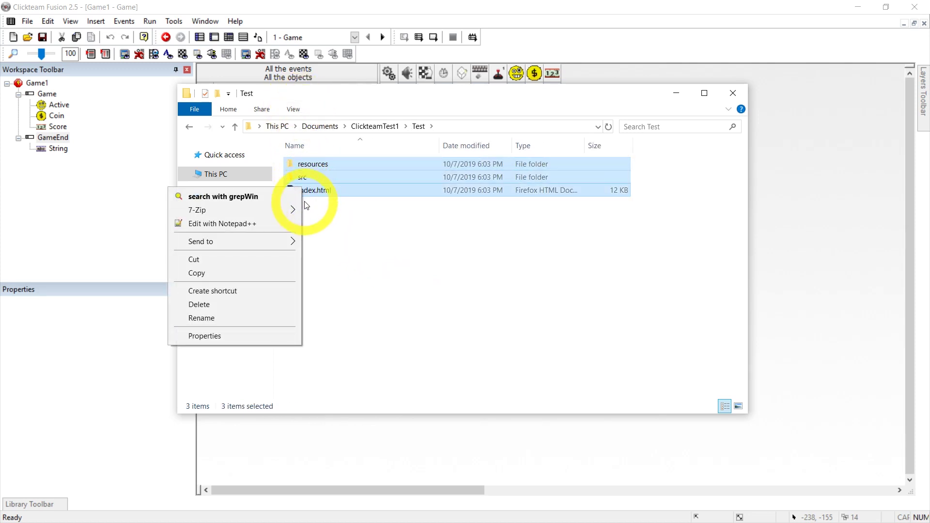
left_click(247, 217)
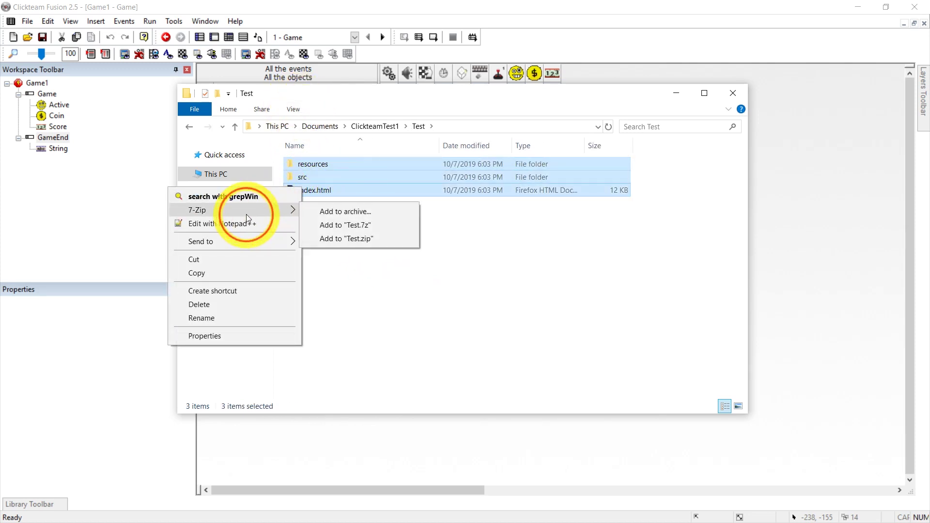
left_click(352, 242)
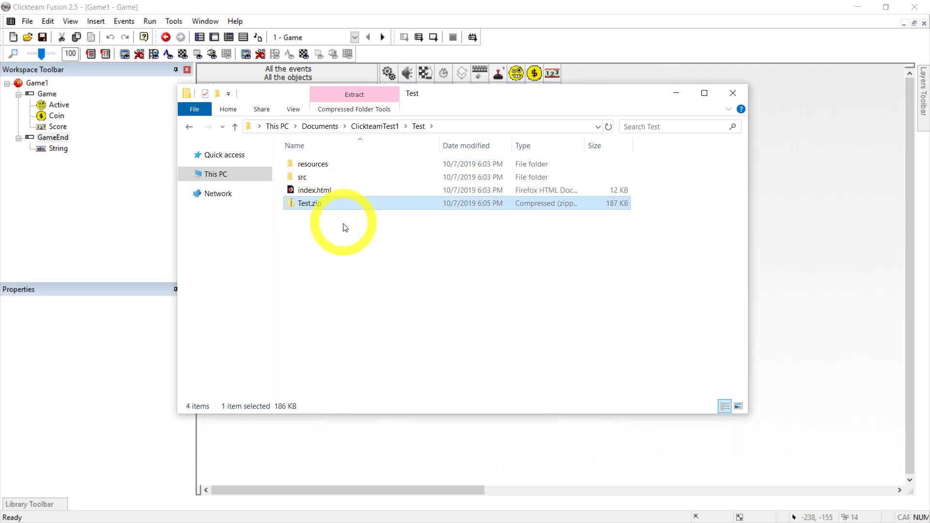
Step: Create a second archive of resources, src and index.html with the built-in Windows compression and name it TESTT
left_click_drag(345, 193, 307, 166)
right_click(307, 166)
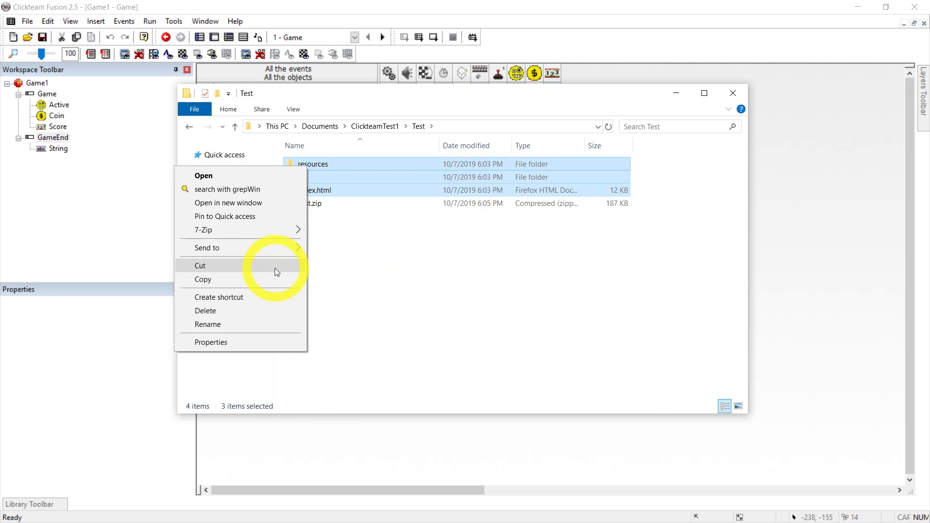
left_click(257, 247)
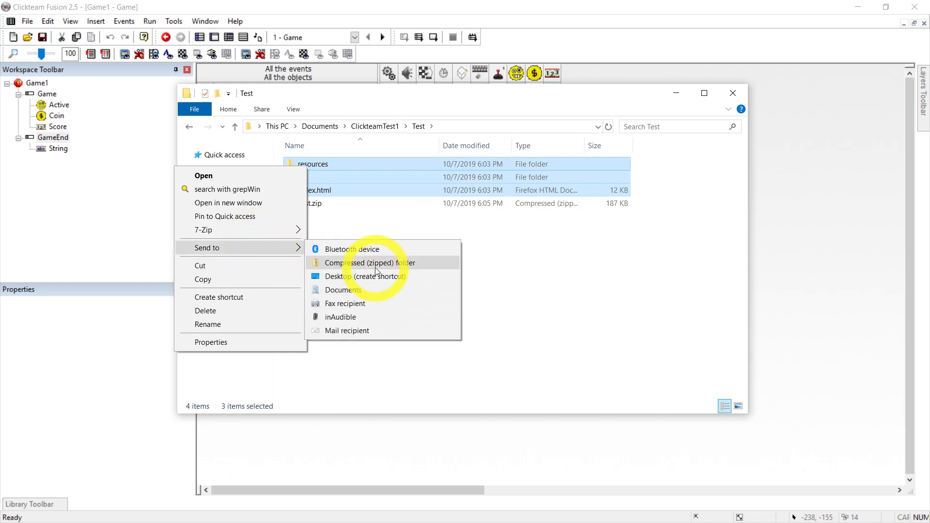
left_click(376, 268)
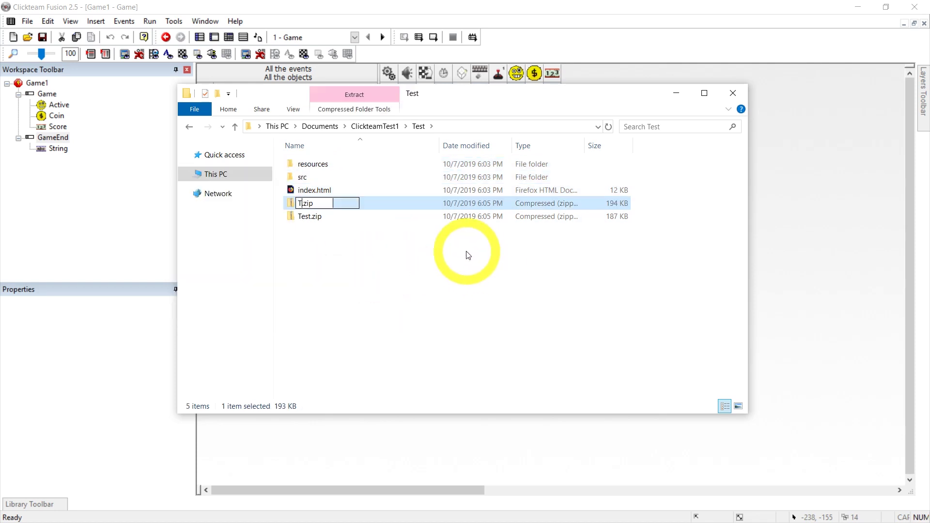
type("TESTT")
key("Return")
left_click(457, 280)
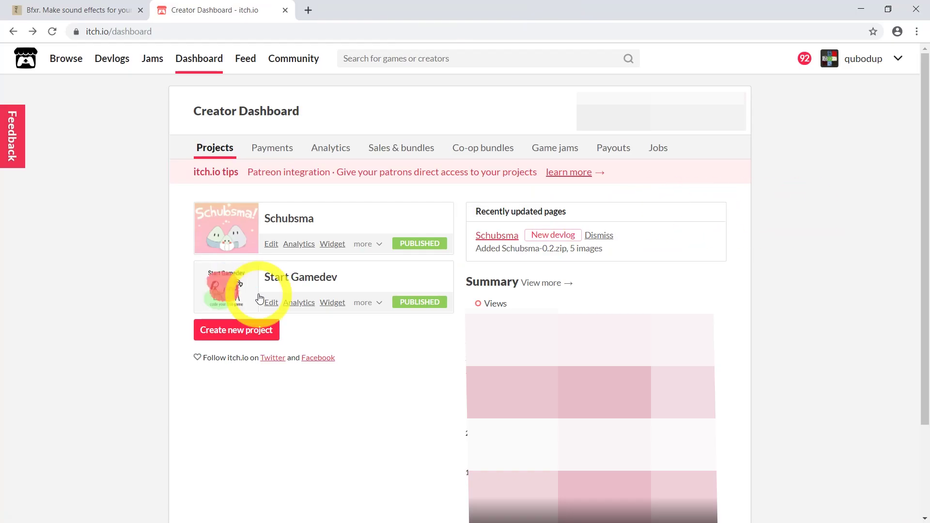
Step: Create a new project on itch.io titled "Clickteam Fusion Free Edition Example Project" and review its default pricing
left_click(249, 331)
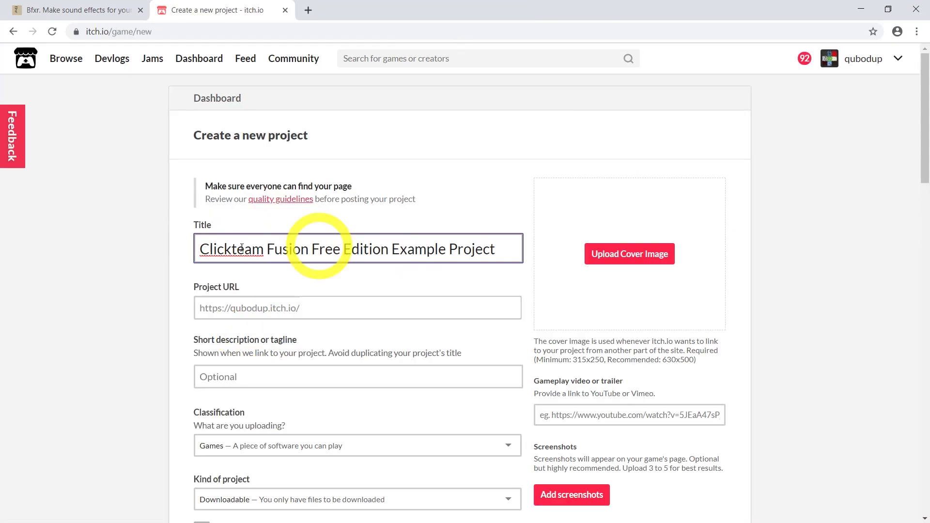
double_click(217, 250)
key("ctrl+a")
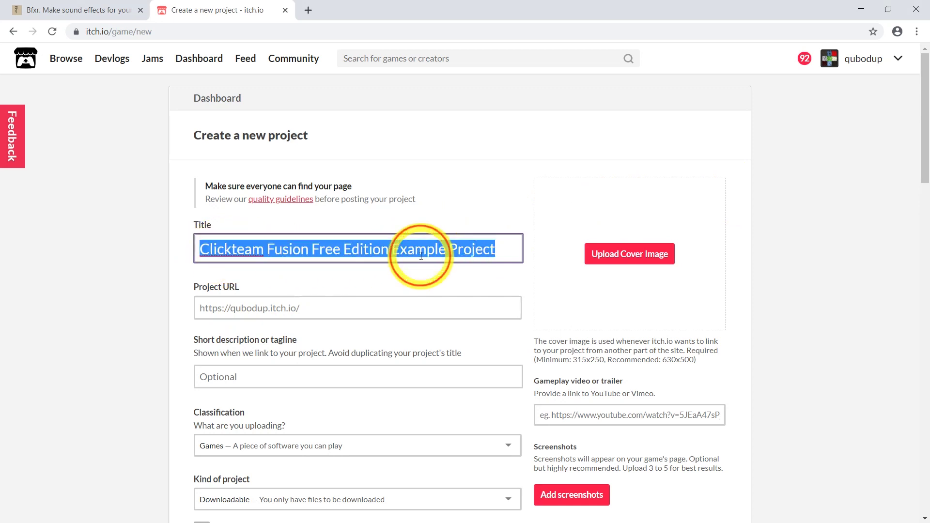
scroll(435, 239, "down", 6)
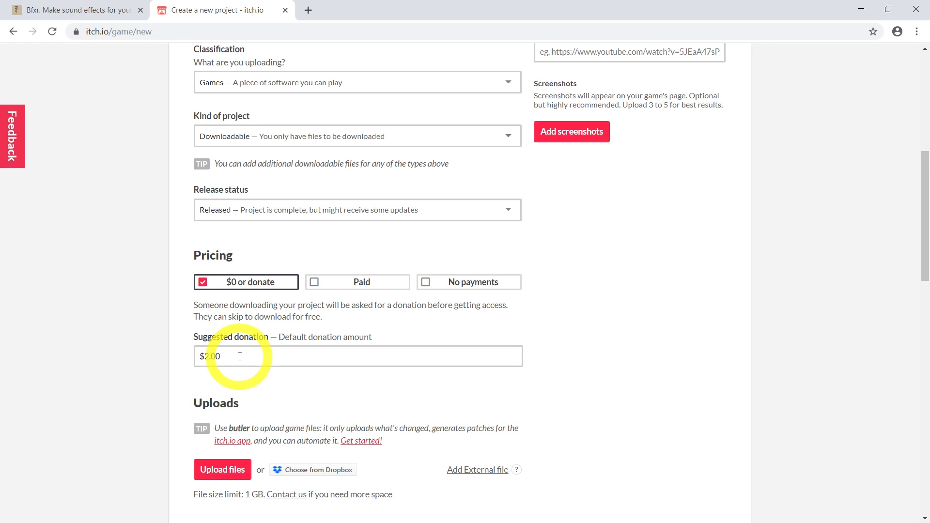
left_click_drag(240, 357, 132, 361)
left_click(168, 356)
Step: Upload Test.zip from the Test folder to the project
scroll(150, 336, "down", 4)
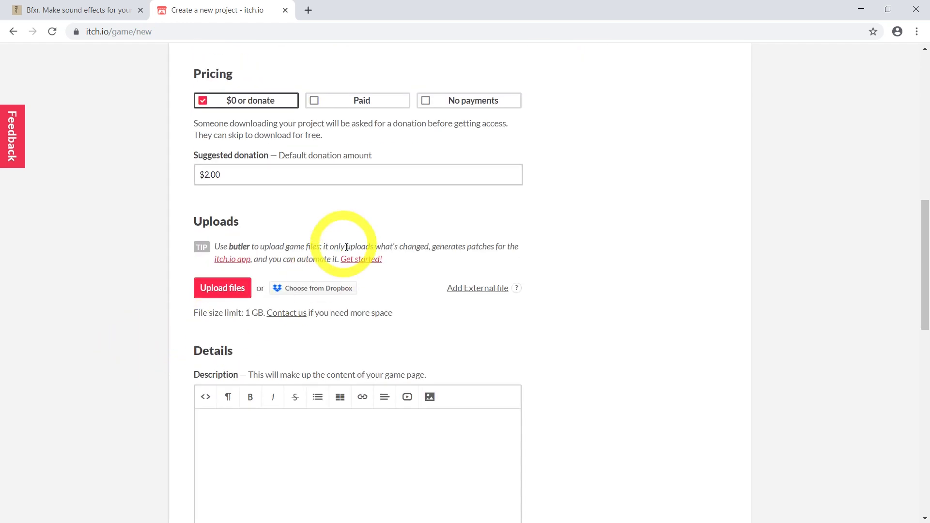
left_click(225, 290)
double_click(137, 99)
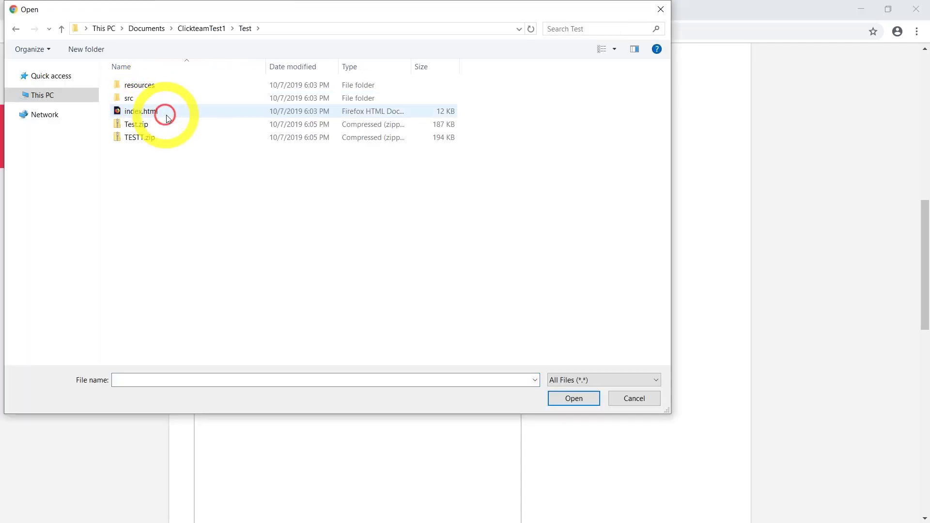
double_click(138, 124)
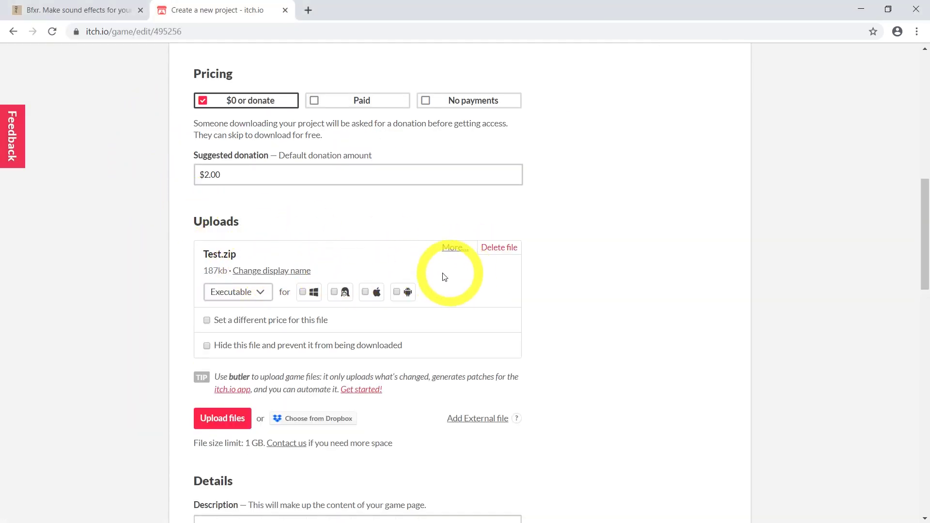
Step: Set the kind of project to HTML
scroll(354, 280, "up", 7)
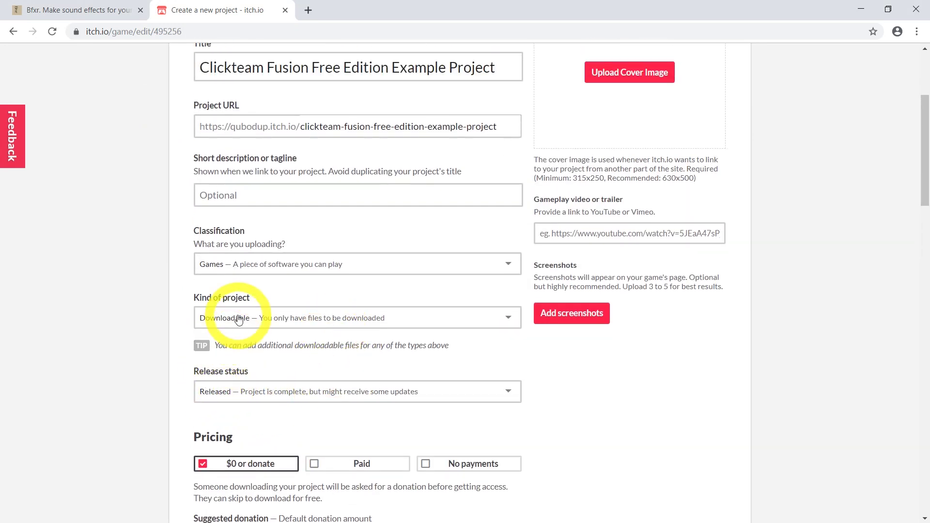
left_click(238, 320)
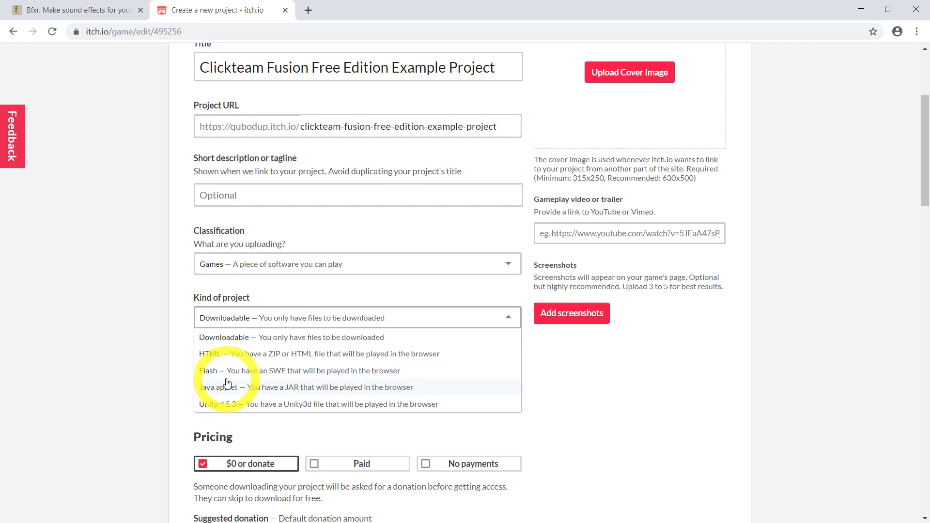
left_click(234, 355)
Step: Mark Test.zip as a file played in the browser, and cancel deleting the upload
scroll(167, 370, "down", 10)
left_click(260, 227)
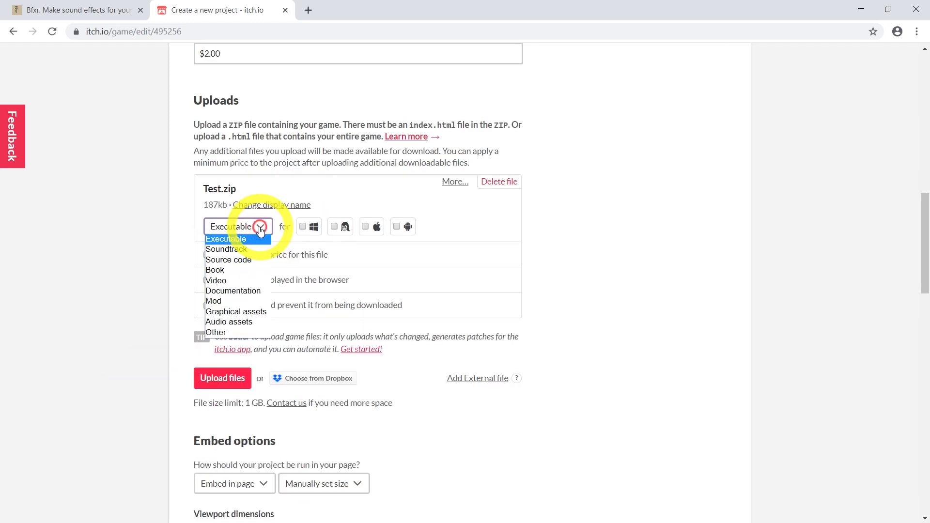
left_click(499, 182)
left_click(499, 182)
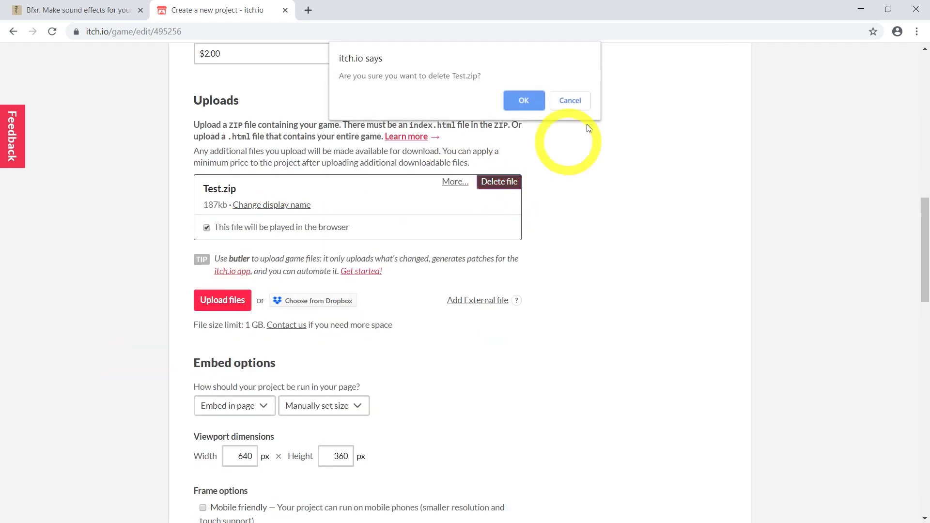
left_click(571, 100)
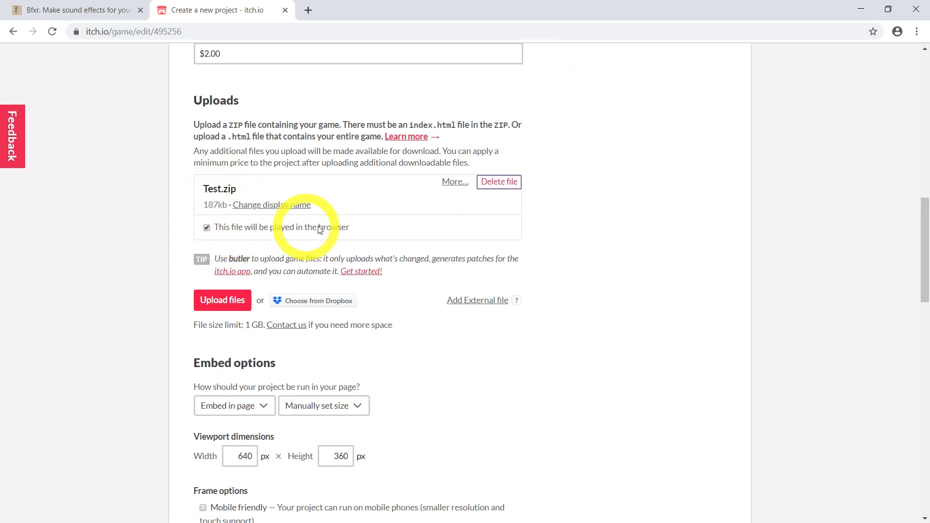
Step: Save the project as a draft with the default embed options and open its page
scroll(208, 254, "down", 4)
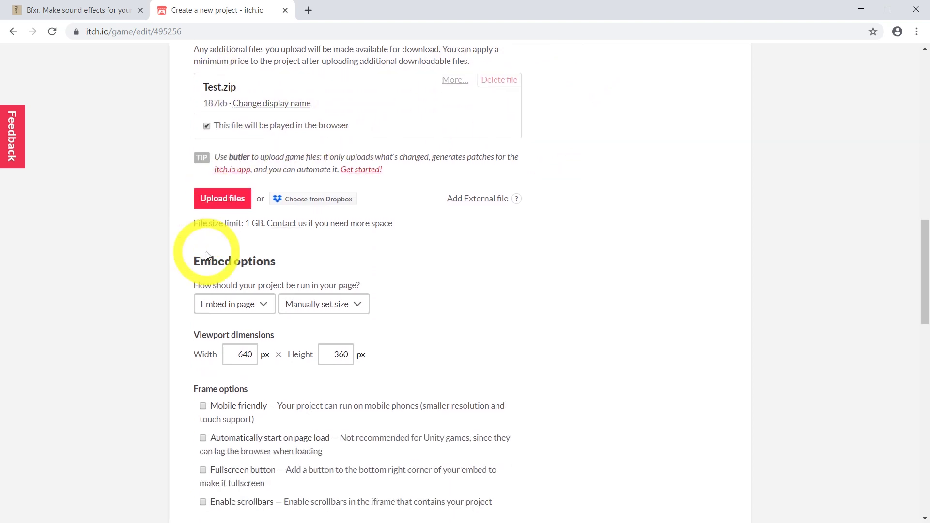
scroll(342, 247, "down", 12)
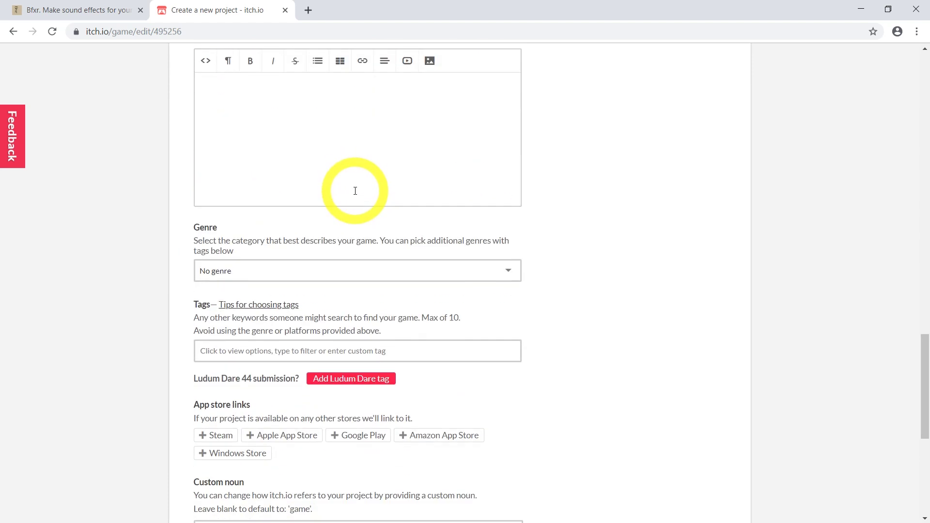
scroll(278, 116, "down", 4)
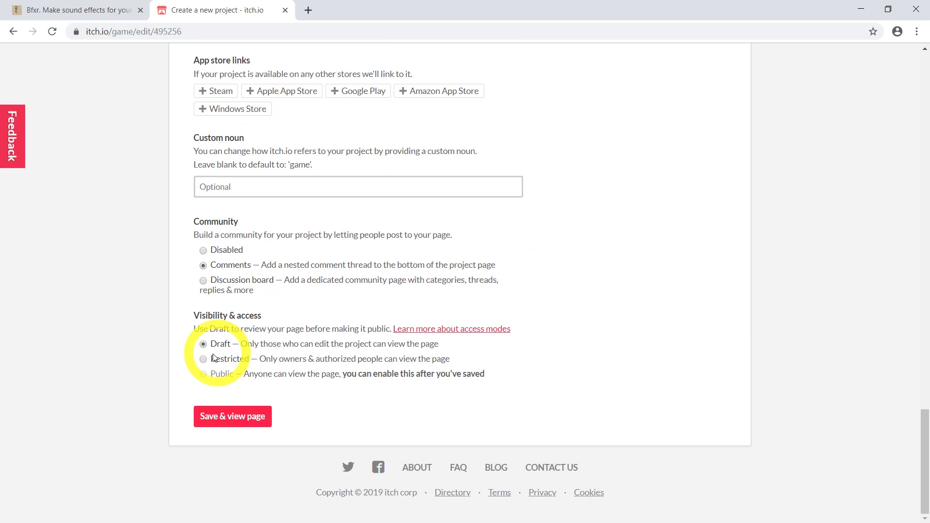
left_click(240, 416)
Step: Run the embedded game on the project page and test it by steering the smiley into a coin
left_click(475, 207)
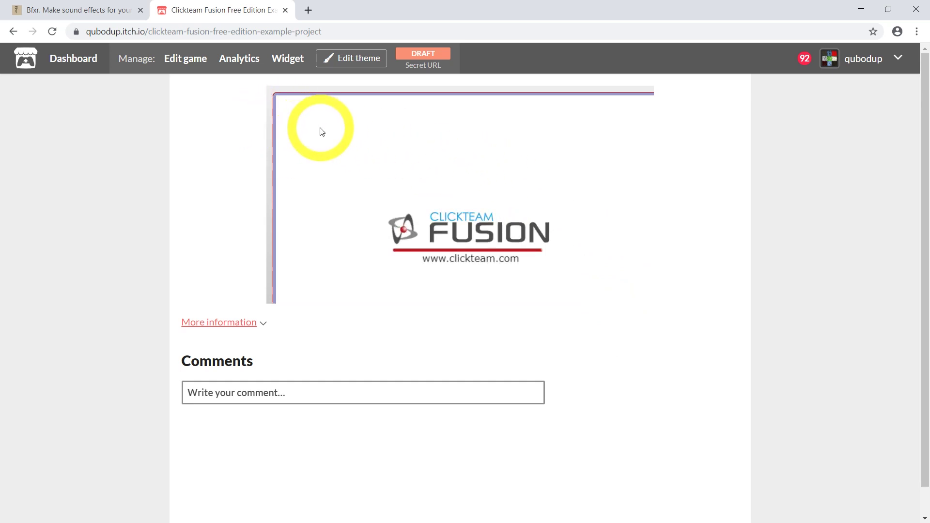
left_click(497, 249)
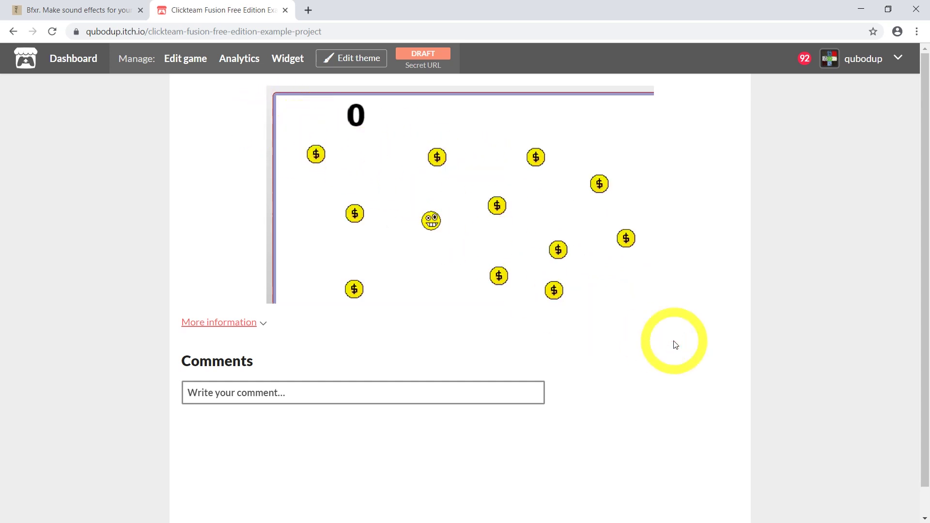
key("Right")
key("Down")
key("Up")
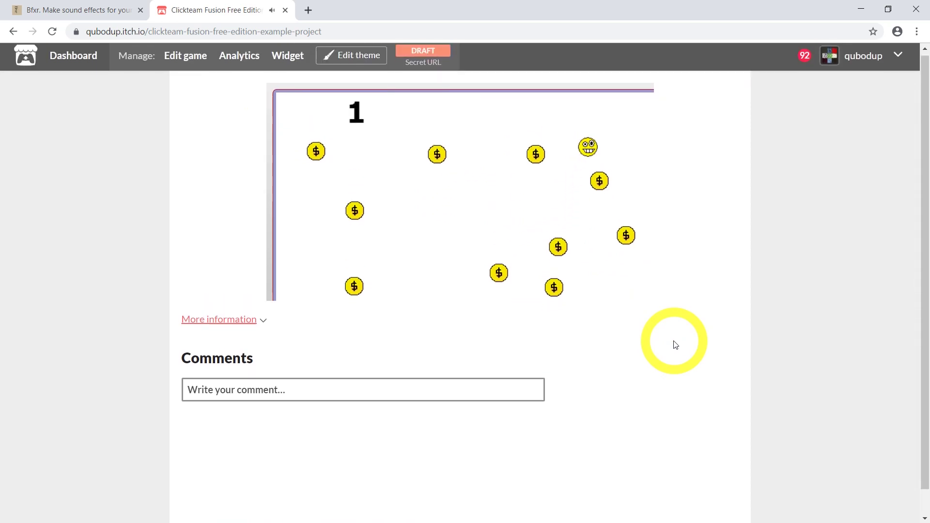
Step: Steer the smiley around the embedded game to collect the coins within the visible area
key("Down")
key("Up")
key("Left")
key("Down")
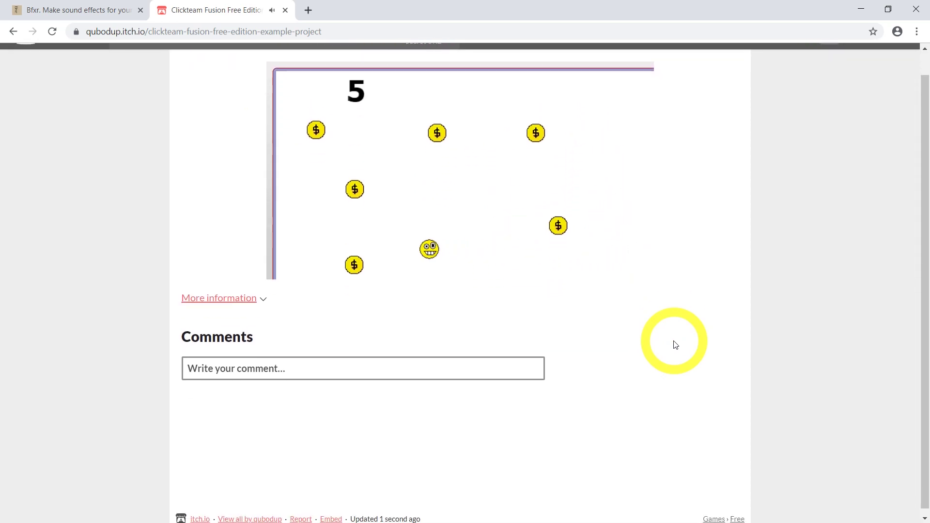
key("Up")
key("Right")
key("Down")
key("Up")
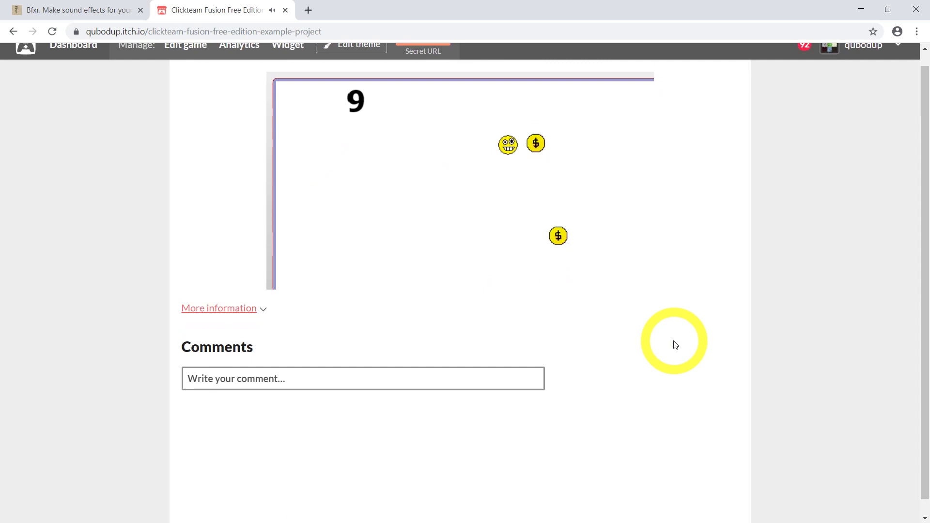
key("Down")
key("Left")
key("Right")
key("Up")
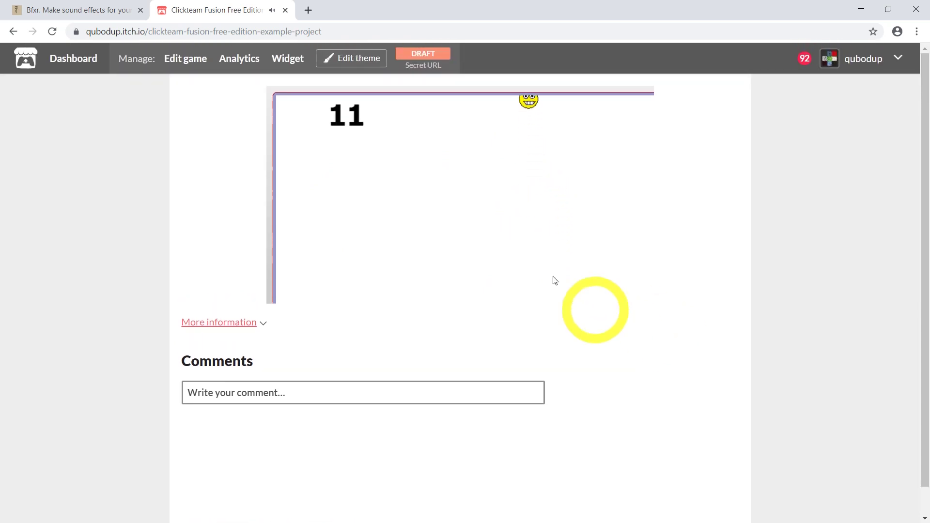
left_click(736, 226)
key("Left")
key("Down")
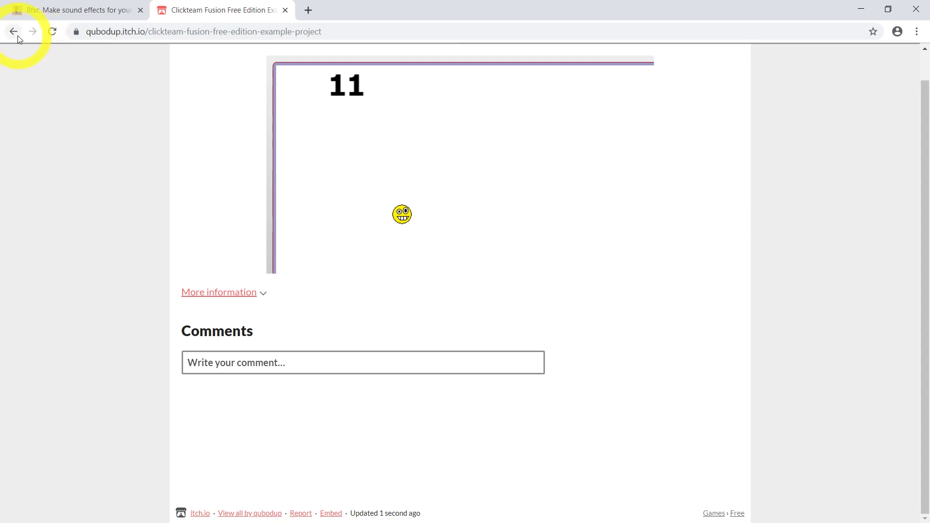
Step: Return to the project's viewport dimensions and look up the application's window size in Clickteam Fusion
left_click(33, 32)
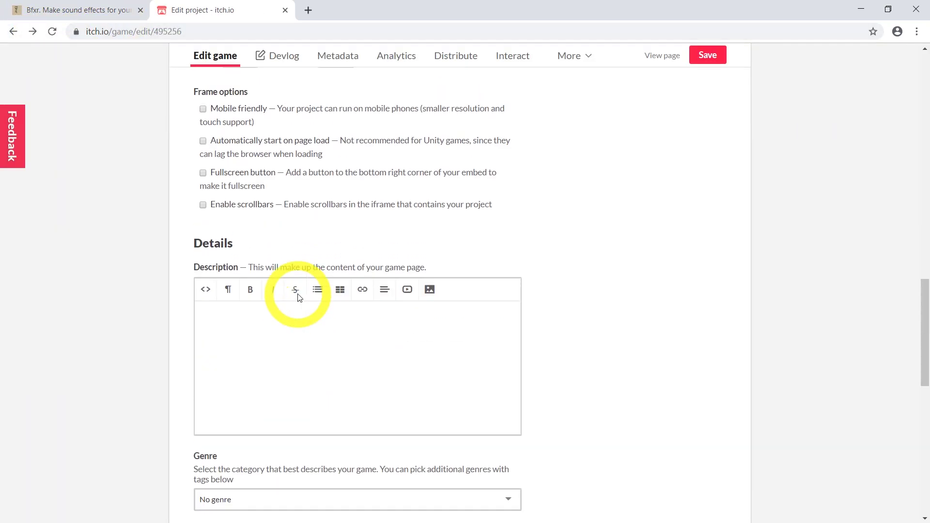
scroll(298, 297, "up", 7)
double_click(243, 343)
scroll(516, 303, "down", 1)
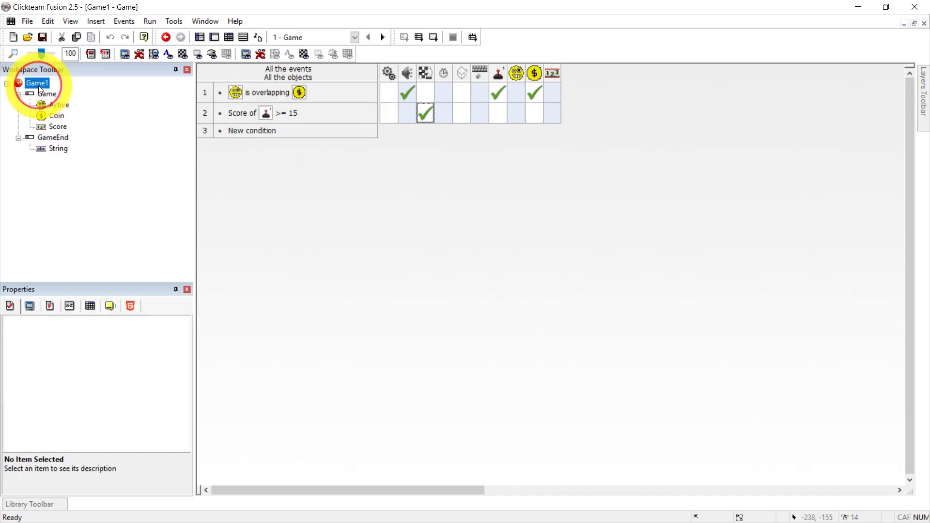
left_click(39, 83)
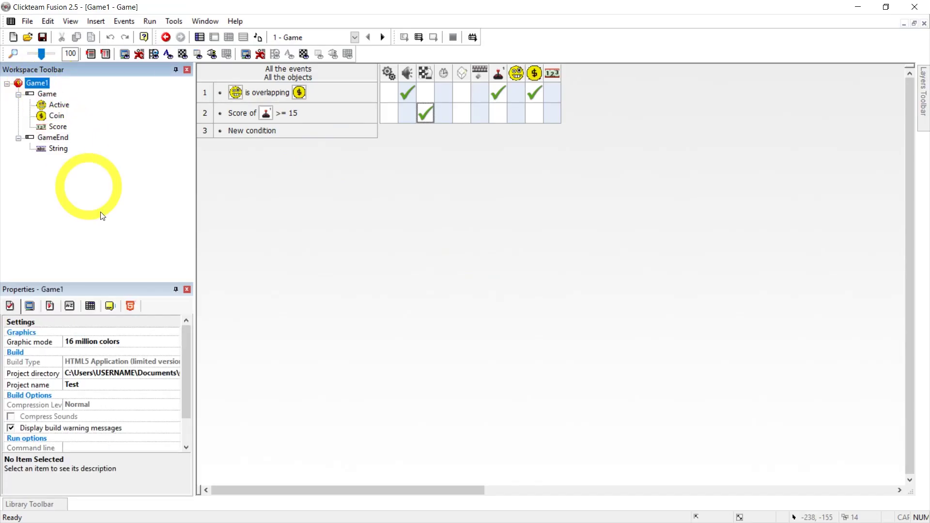
scroll(121, 369, "down", 3)
scroll(121, 359, "up", 1)
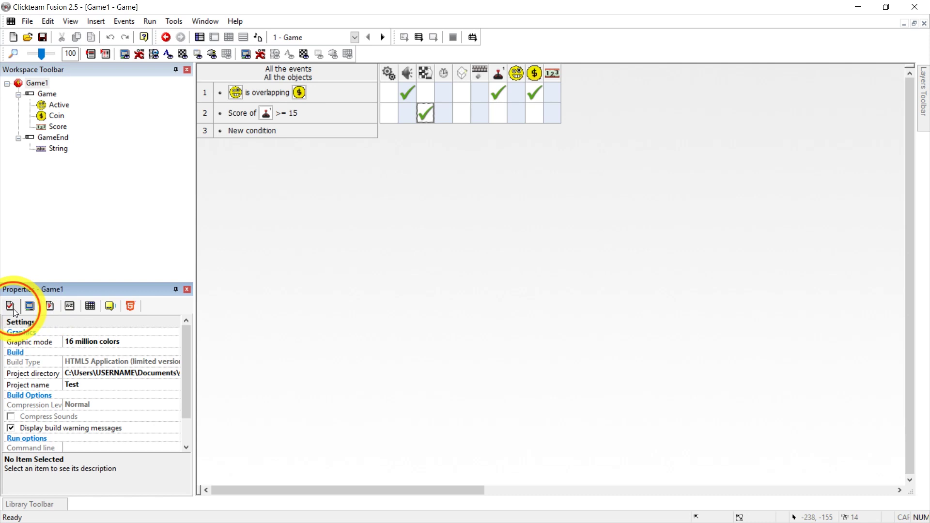
left_click(29, 305)
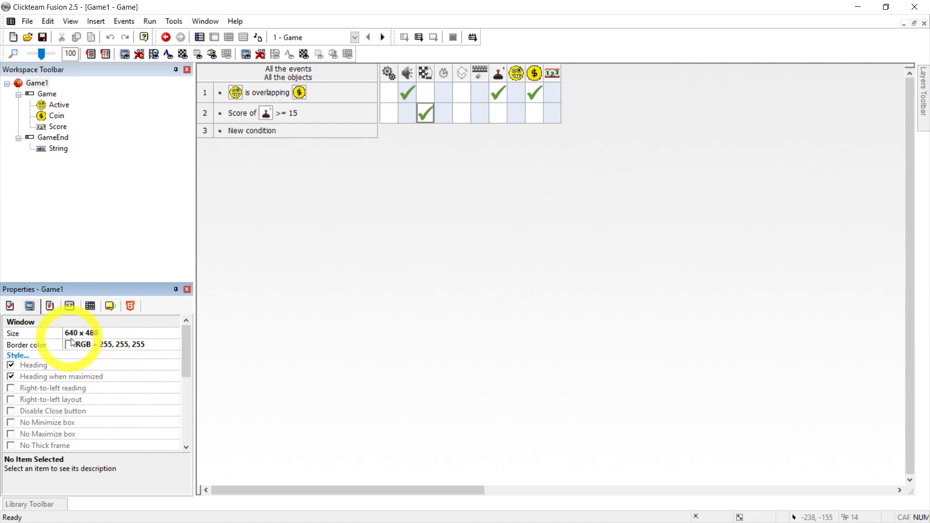
Step: In the itch.io embed options, set the viewport height to 480 px, save, and open the project page to run the game
double_click(352, 273)
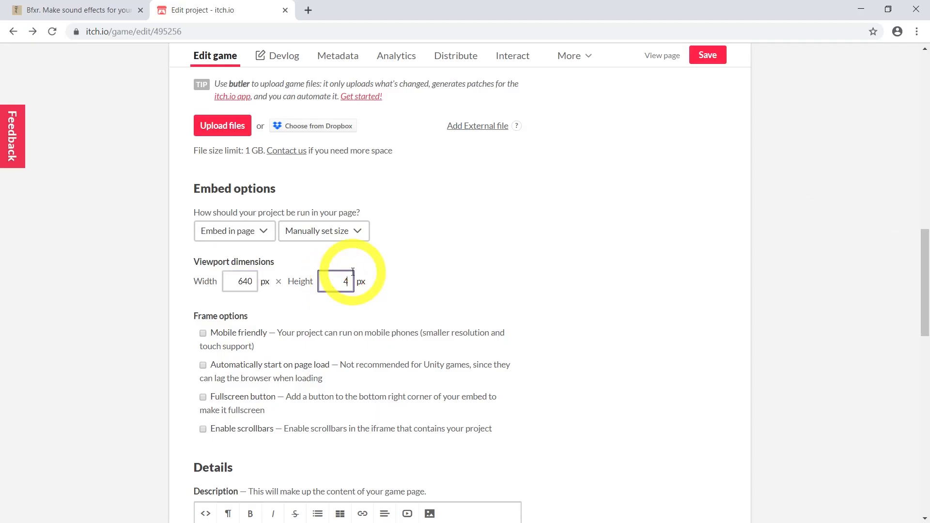
scroll(667, 283, "down", 9)
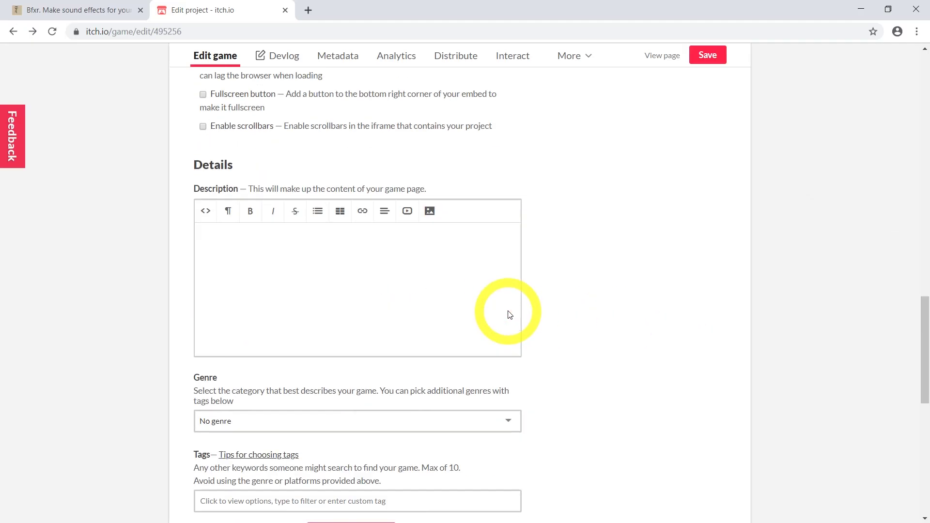
scroll(447, 315, "down", 7)
left_click(708, 54)
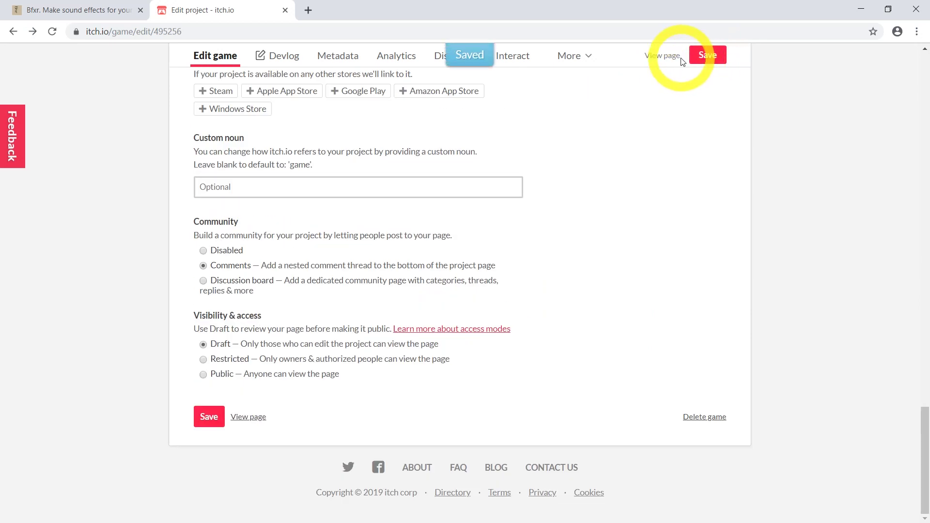
left_click(671, 56)
left_click(408, 21)
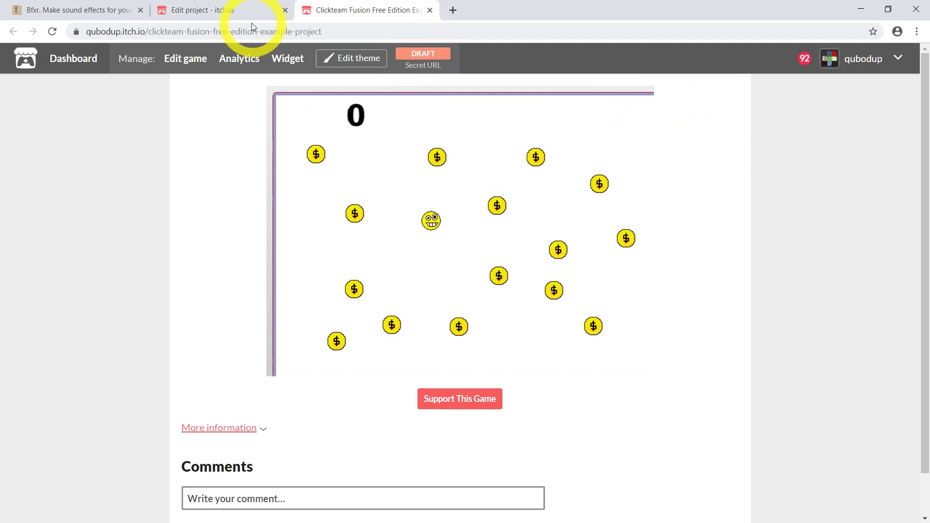
Step: Set the embed viewport to 660 × 500 px, save the project, and rerun the game on the reloaded page
left_click(227, 13)
scroll(284, 254, "up", 15)
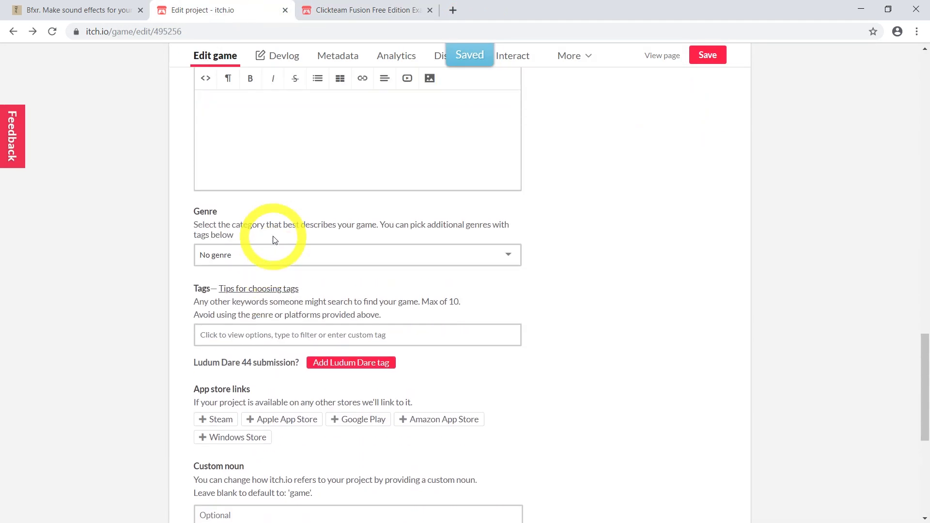
scroll(274, 240, "up", 4)
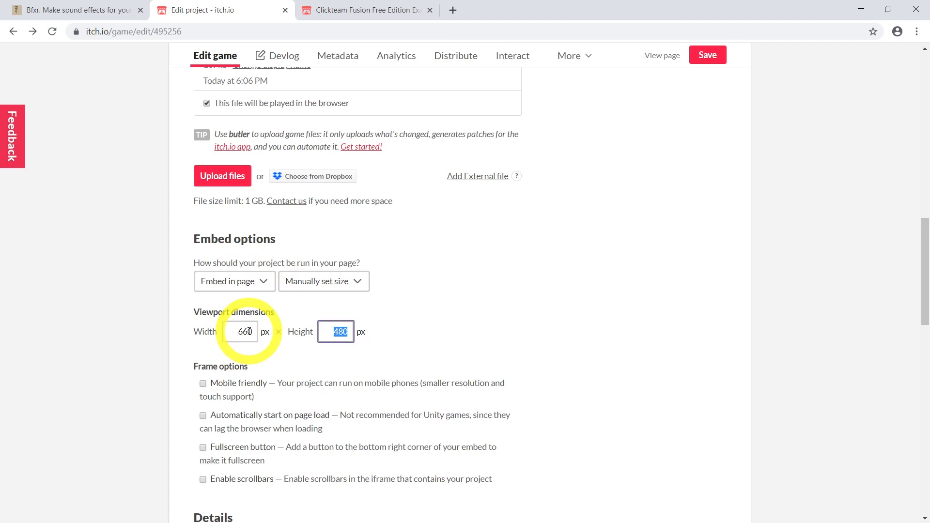
left_click(708, 54)
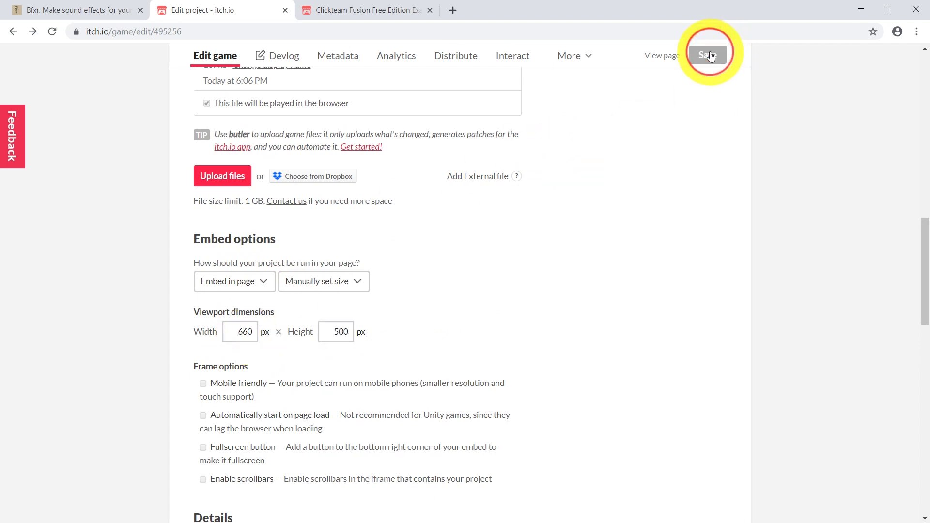
key("ctrl+Tab")
key("F5")
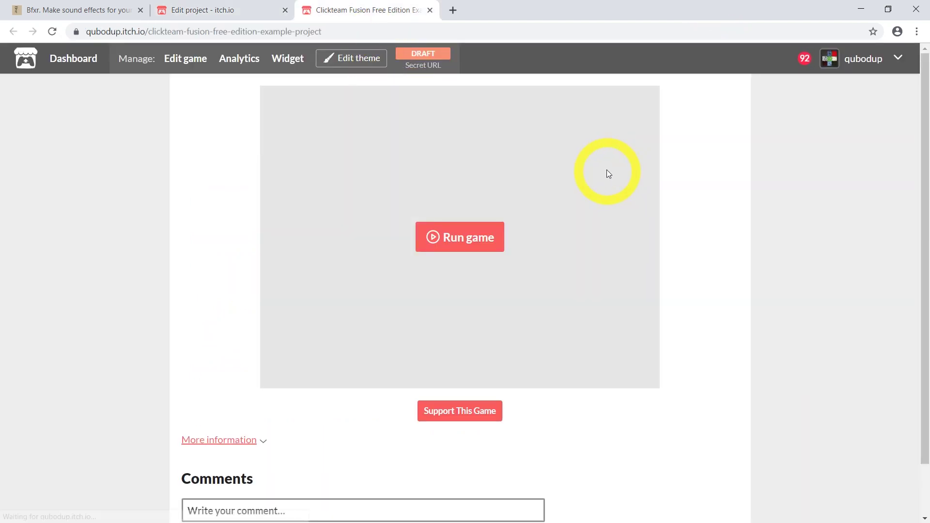
left_click(456, 236)
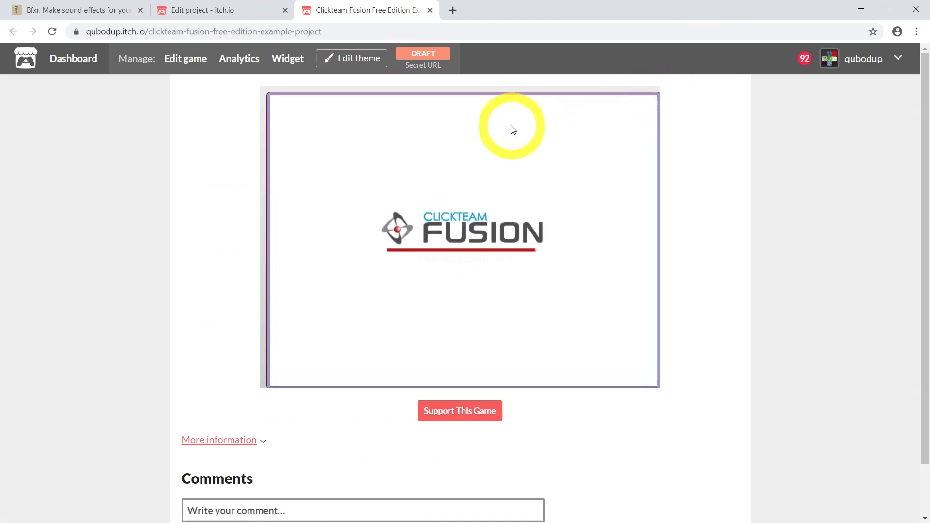
Step: Set the embed viewport to 670 × 510 px, save the project, and rerun the game on the reloaded page
key("ctrl+shift+Tab")
left_click_drag(242, 332, 259, 332)
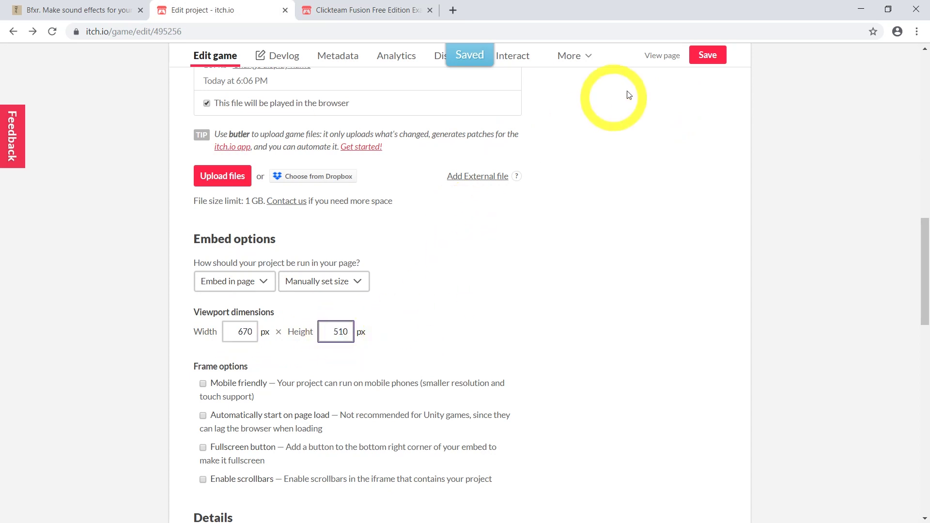
left_click(708, 54)
key("ctrl+Tab")
key("F5")
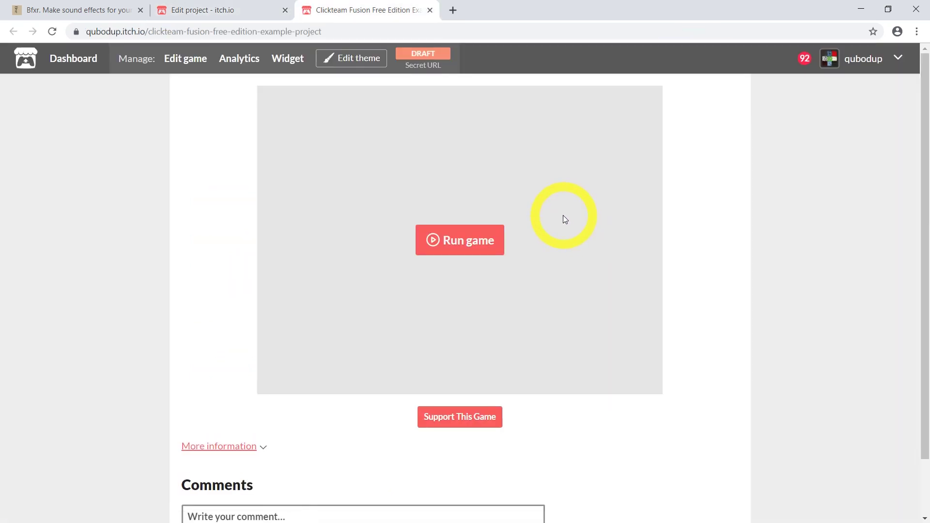
left_click(475, 240)
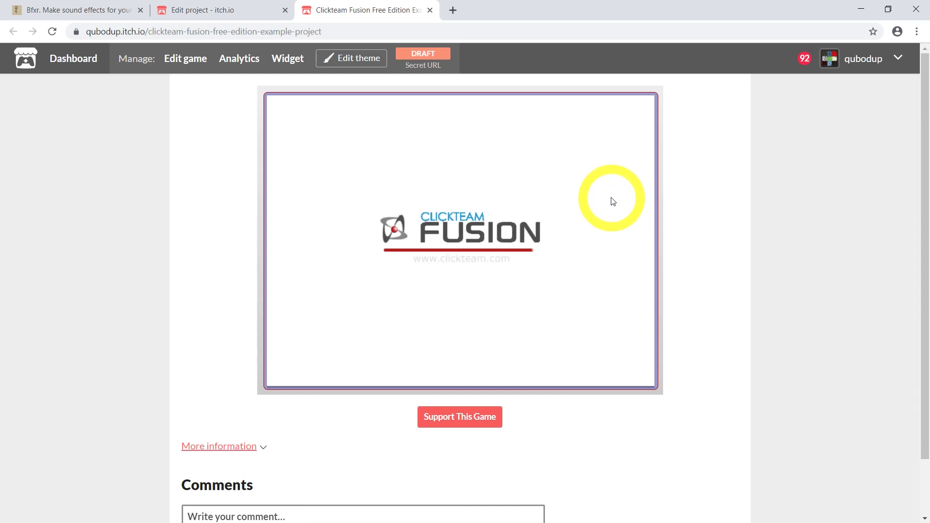
Step: Test the resized game by steering the smiley into a coin, and check the page in full screen
key("Down")
key("Up")
key("Left")
key("Down")
key("Up")
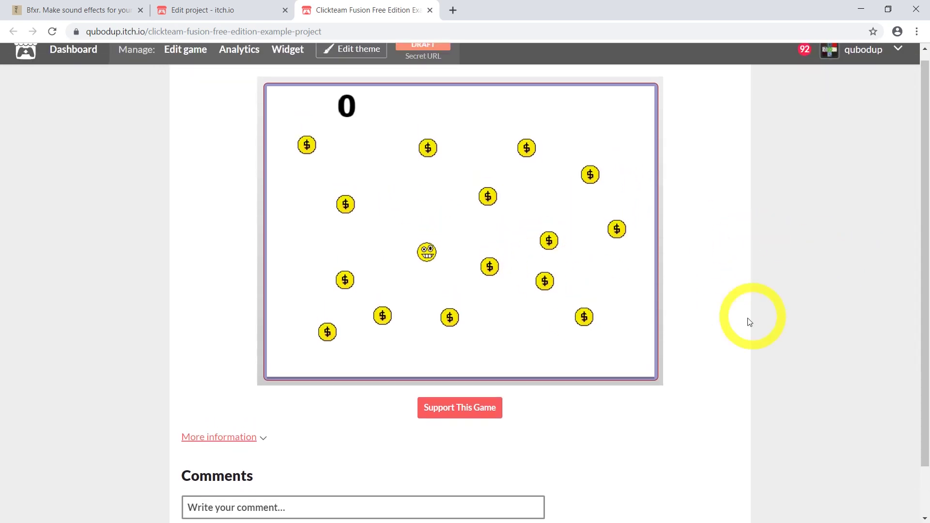
key("Right")
key("Down")
key("Up")
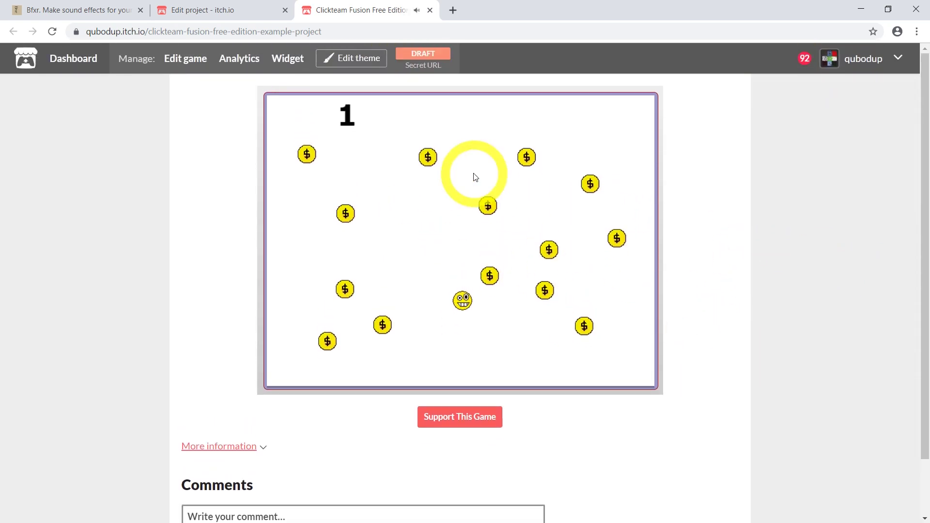
key("F11")
key("F11")
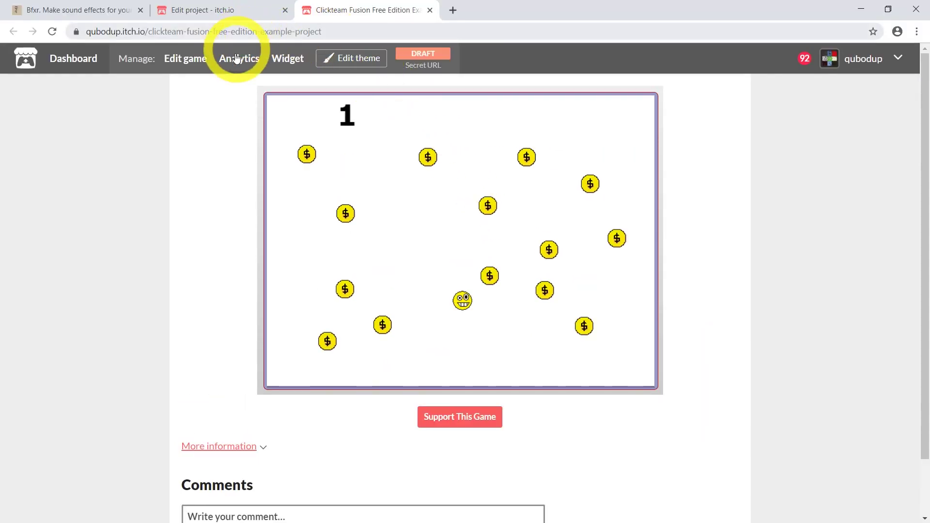
Step: Set the project's Community option to Disabled and save the project
left_click(214, 11)
scroll(266, 266, "down", 5)
scroll(315, 272, "down", 10)
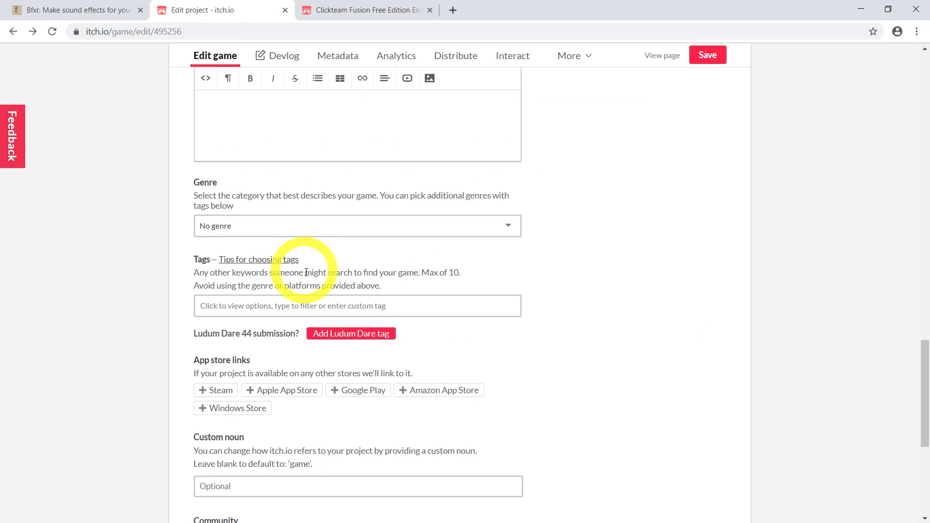
left_click(213, 311)
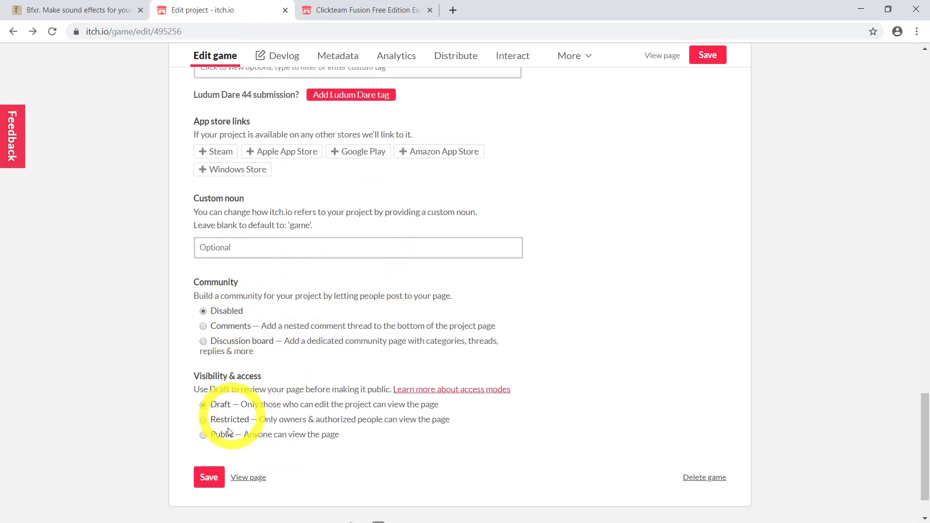
left_click(209, 477)
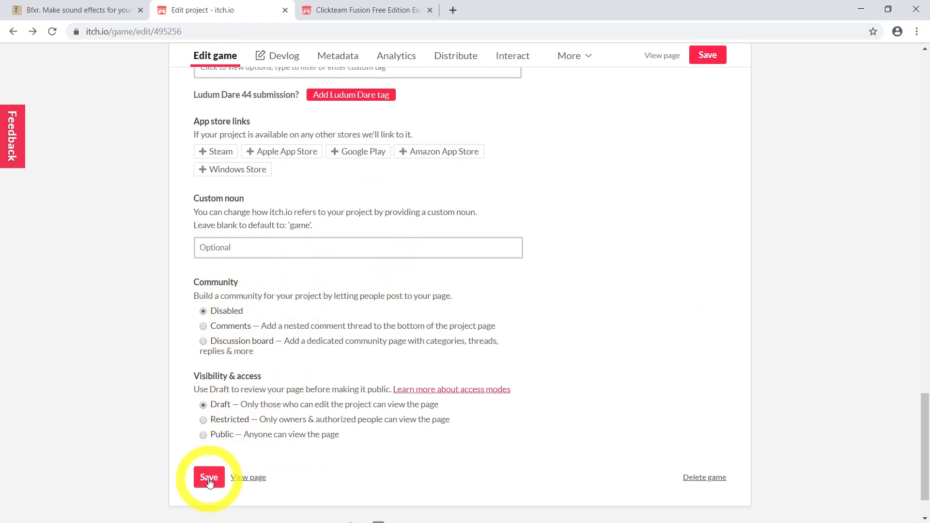
Step: Go back to the project page and steer the smiley through several more coins
left_click(386, 12)
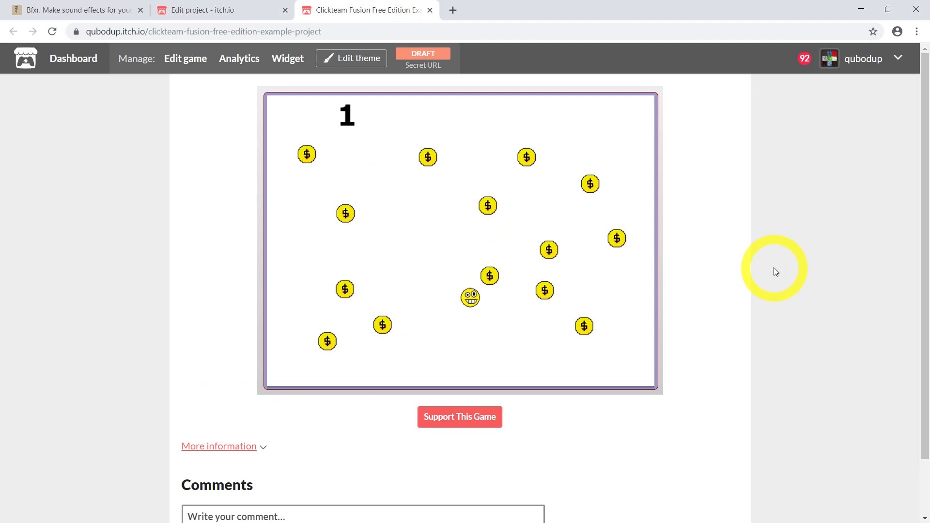
key("Right")
key("Up")
key("Down")
key("Down")
key("Left")
Step: Reload the project page, rerun the game in full screen, collect every coin to reach YOU WIN!, and exit full screen
key("F5")
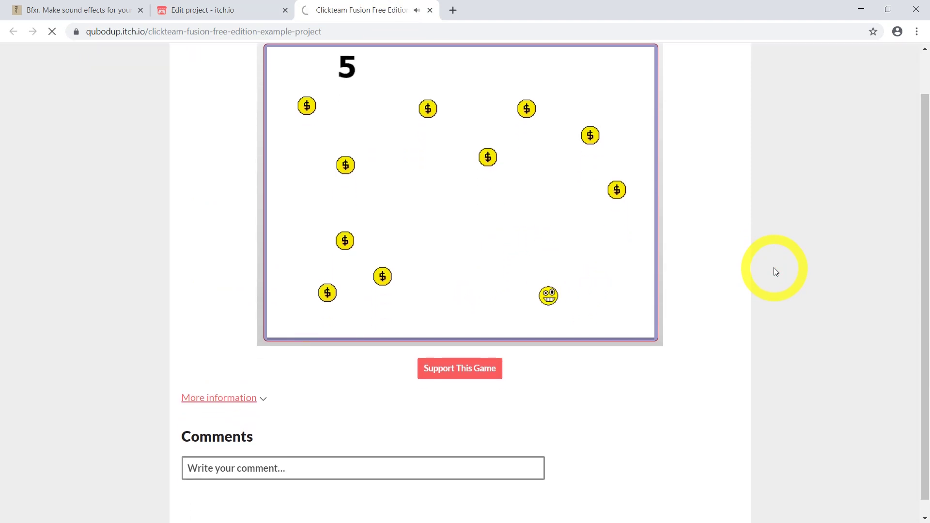
left_click(759, 248)
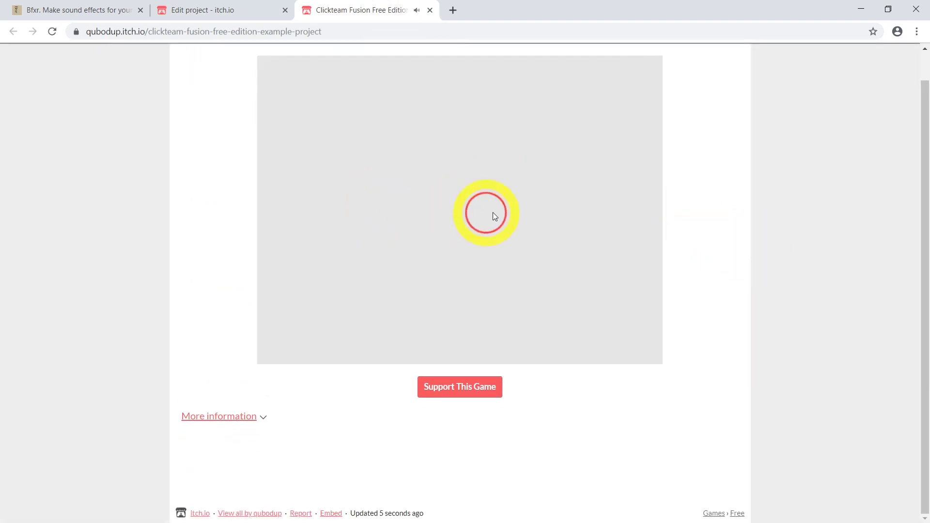
left_click(708, 237)
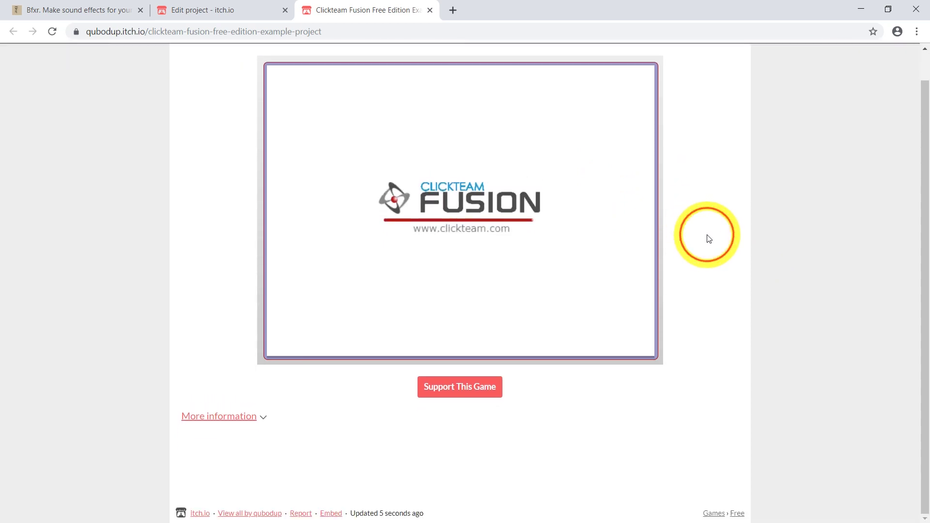
key("F11")
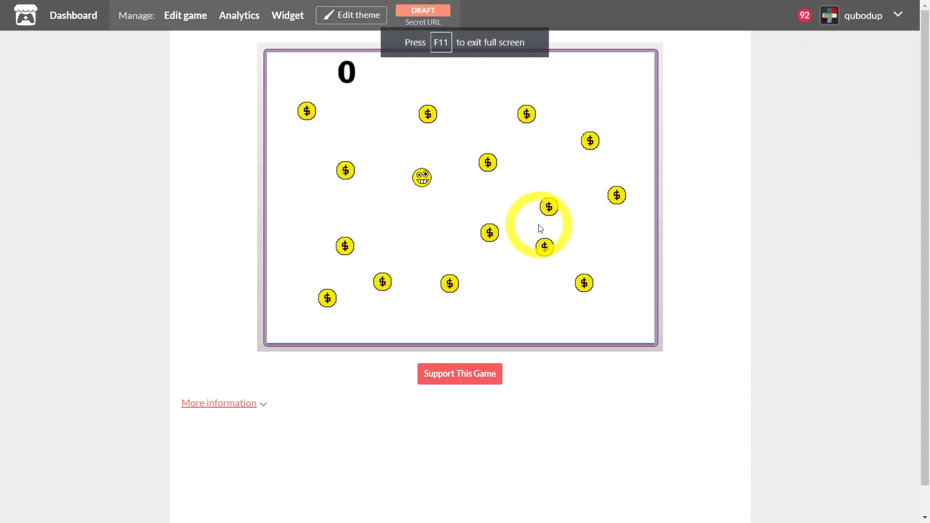
left_click(733, 283)
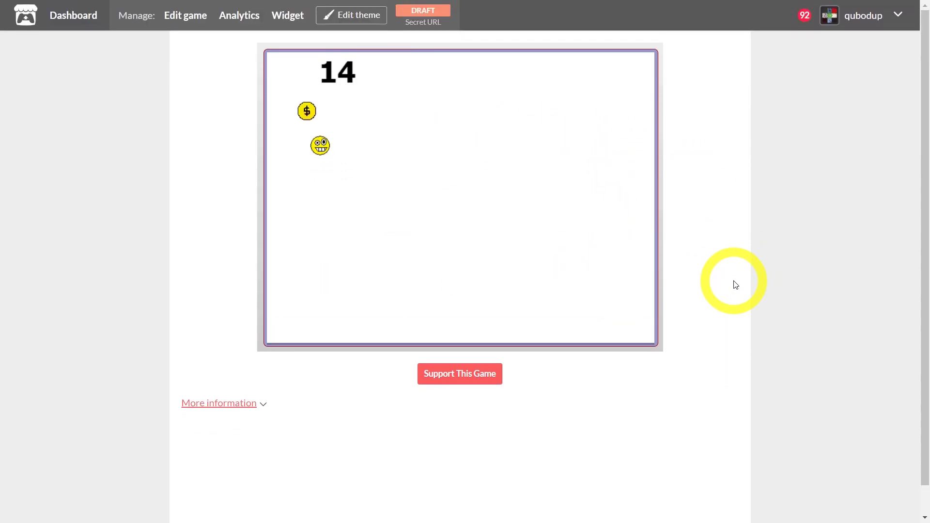
scroll(733, 281, "down", 1)
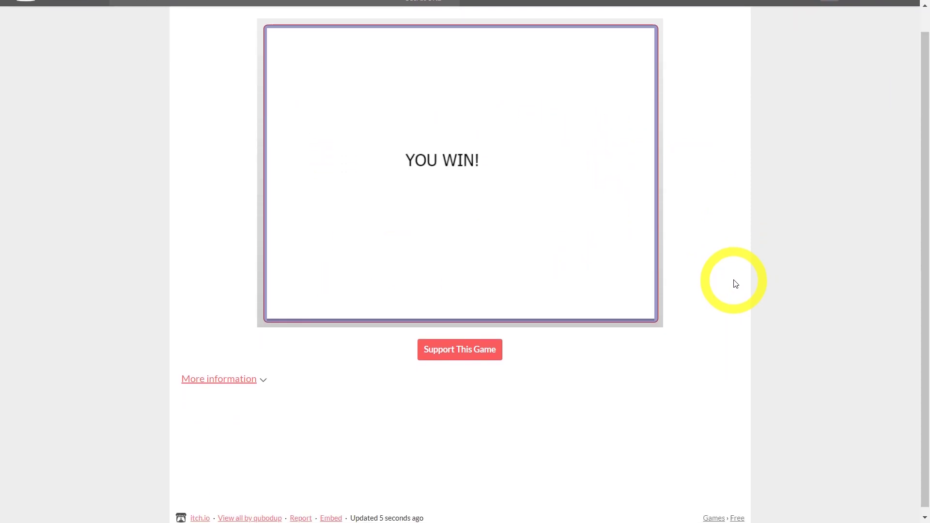
key("F11")
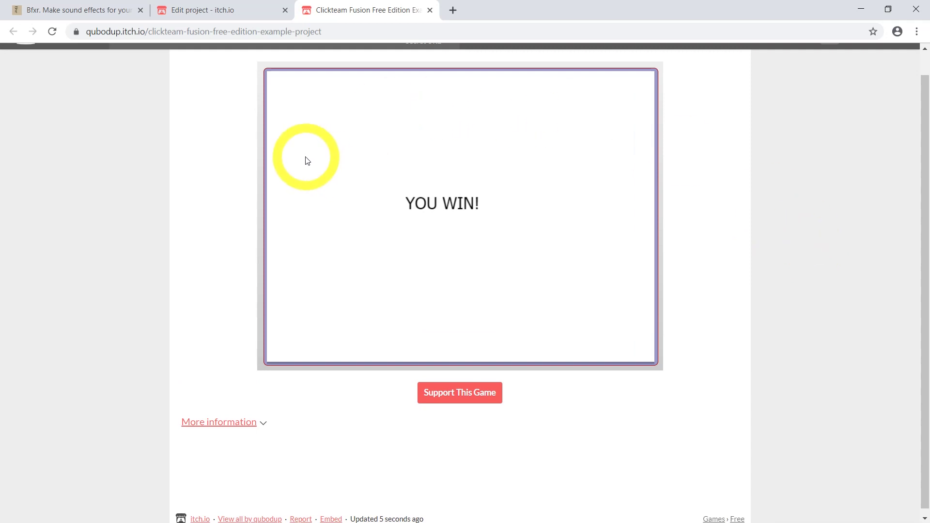
scroll(502, 214, "down", 1)
scroll(552, 213, "up", 1)
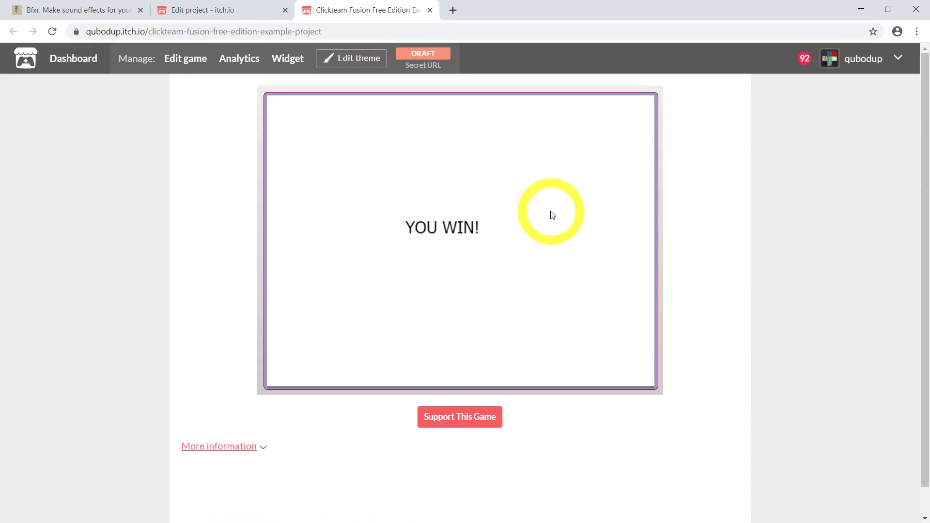
scroll(550, 213, "down", 1)
scroll(543, 210, "up", 1)
scroll(538, 207, "down", 1)
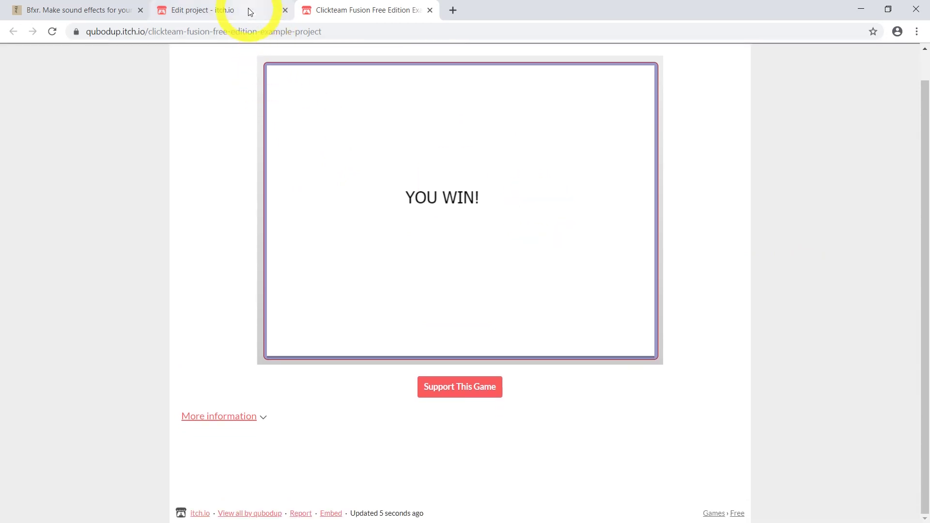
Step: Find the frame options in the project's edit page, enable Fullscreen button and Automatically start on page load, and save the project
left_click(249, 10)
key("ctrl+f")
type("scroll")
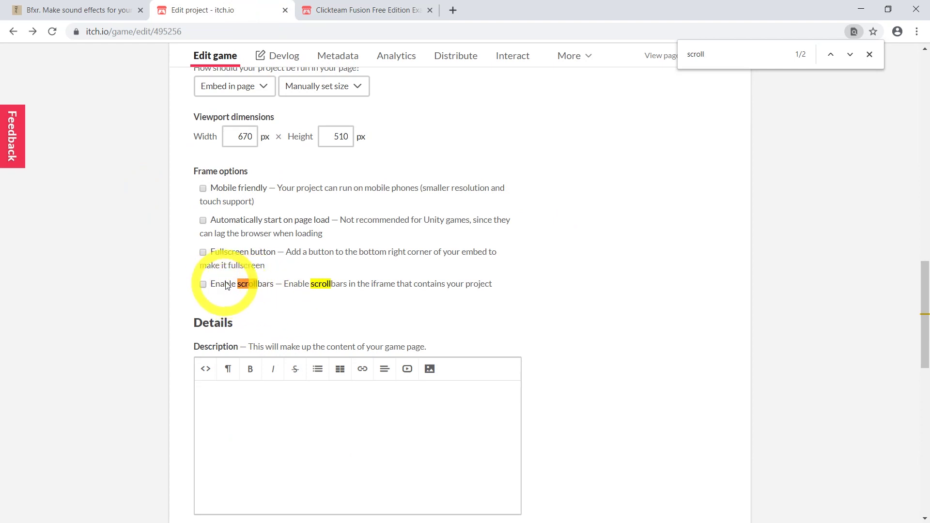
left_click(232, 252)
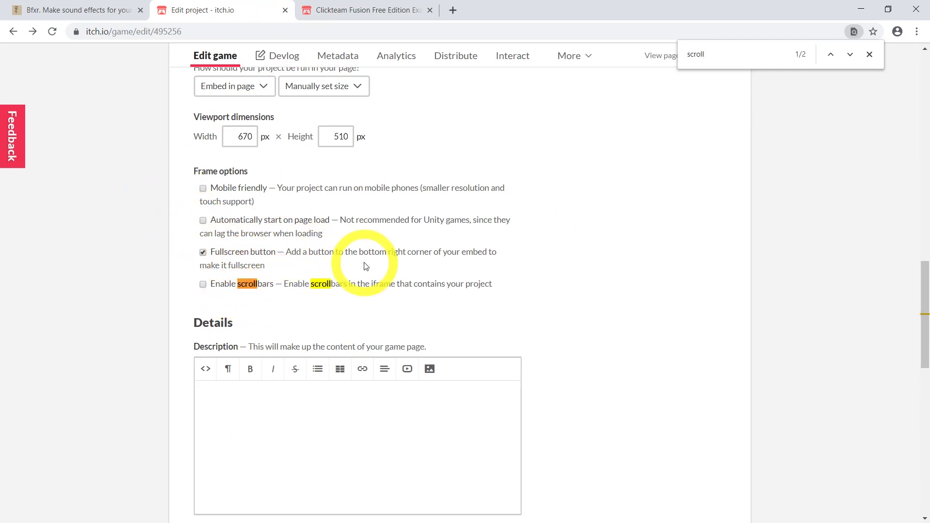
scroll(366, 266, "down", 4)
scroll(322, 239, "up", 3)
left_click(260, 187)
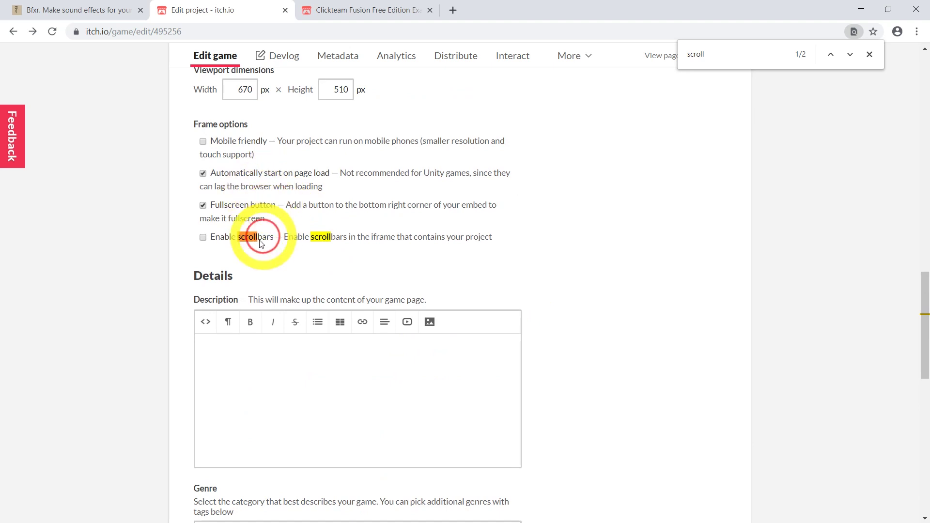
scroll(260, 240, "down", 10)
left_click(205, 415)
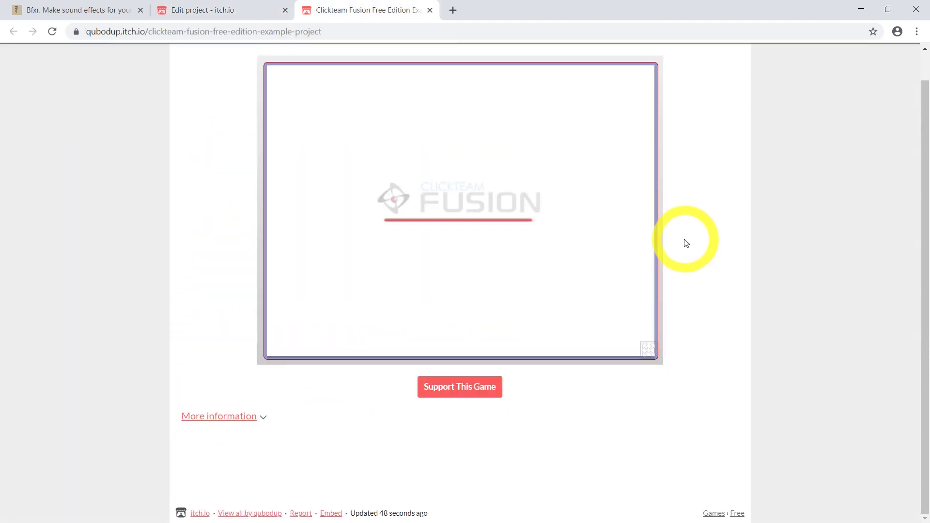
Step: Run the embedded game in full screen from the project page and steer the smiley into a couple of coins
left_click(648, 348)
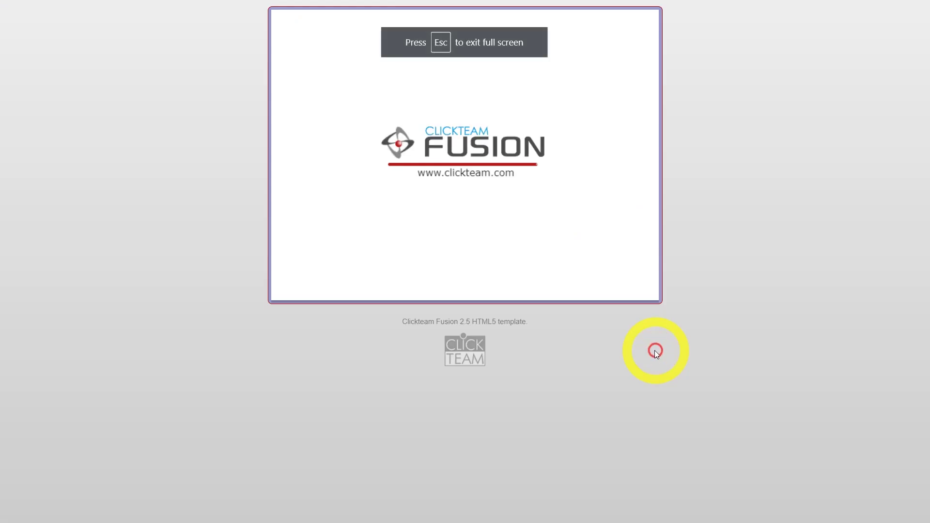
left_click(520, 217)
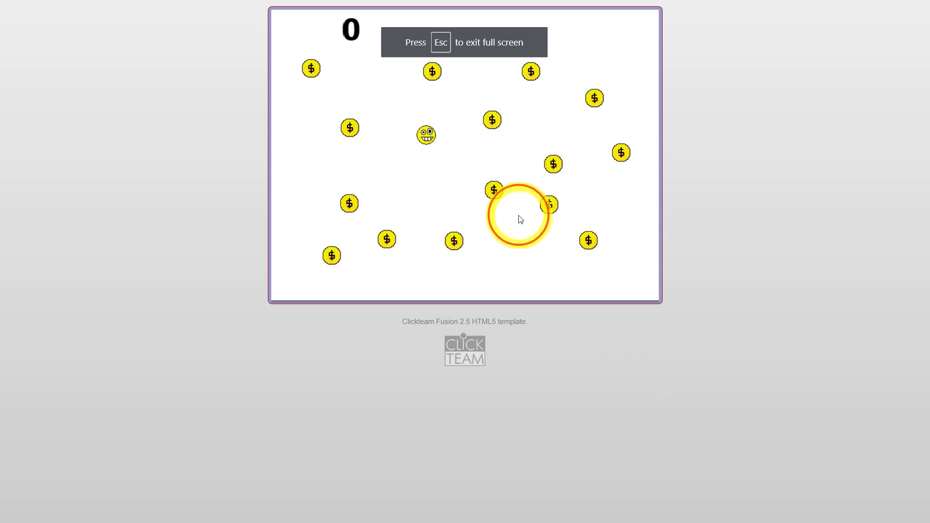
left_click(624, 400)
key("Up")
key("Left")
key("Down")
key("Right")
key("Left")
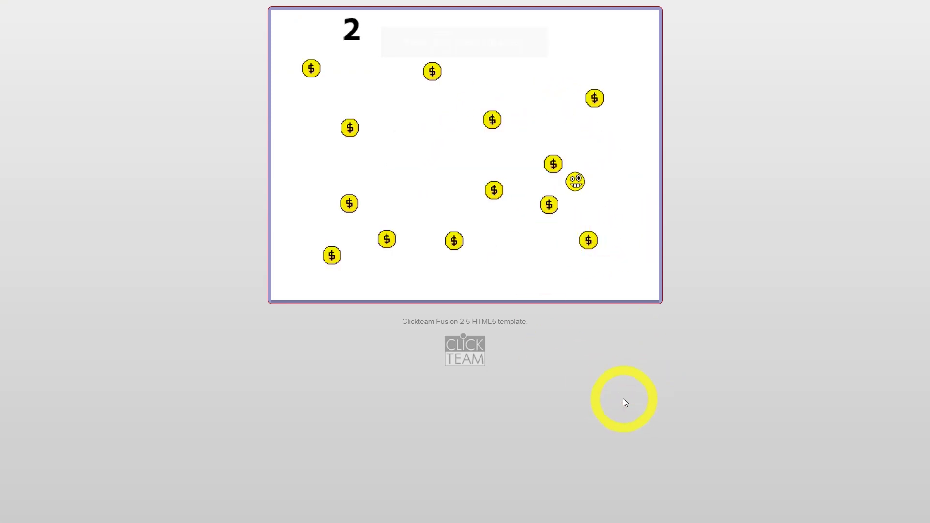